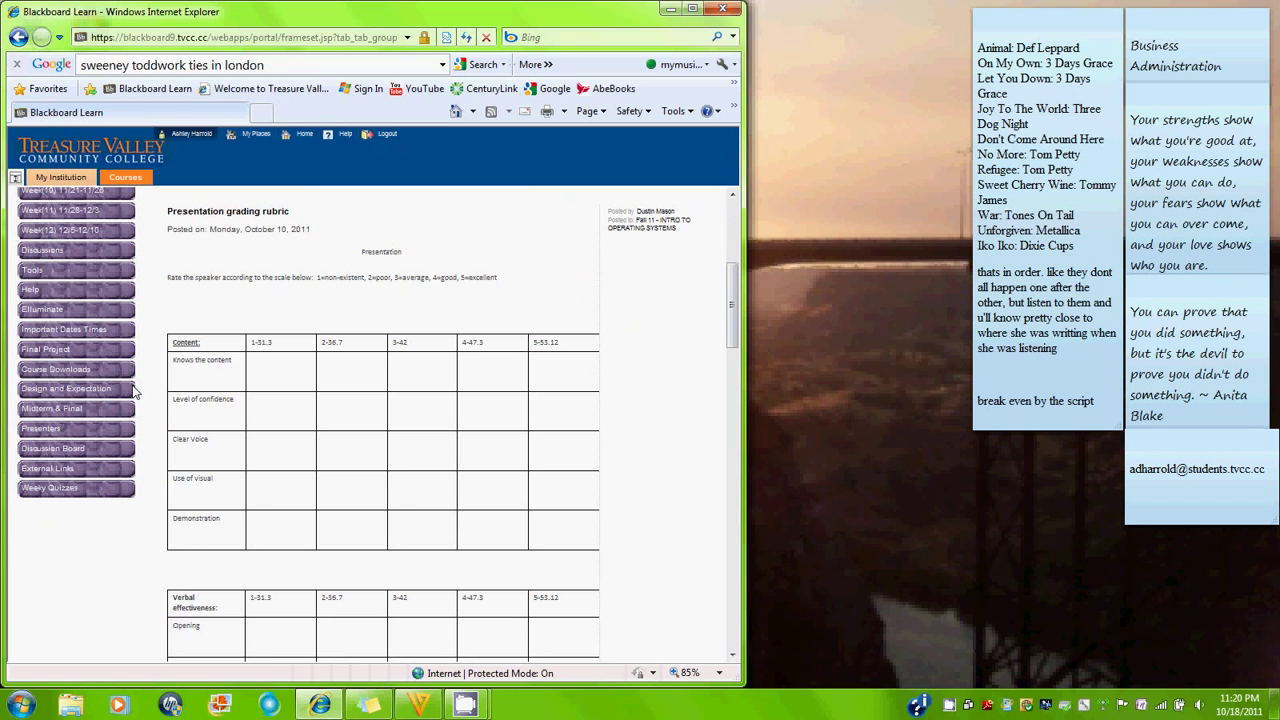
# Open the DOS folder in the Course Downloads section and bring the disk links into view
pyautogui.click(68, 375)
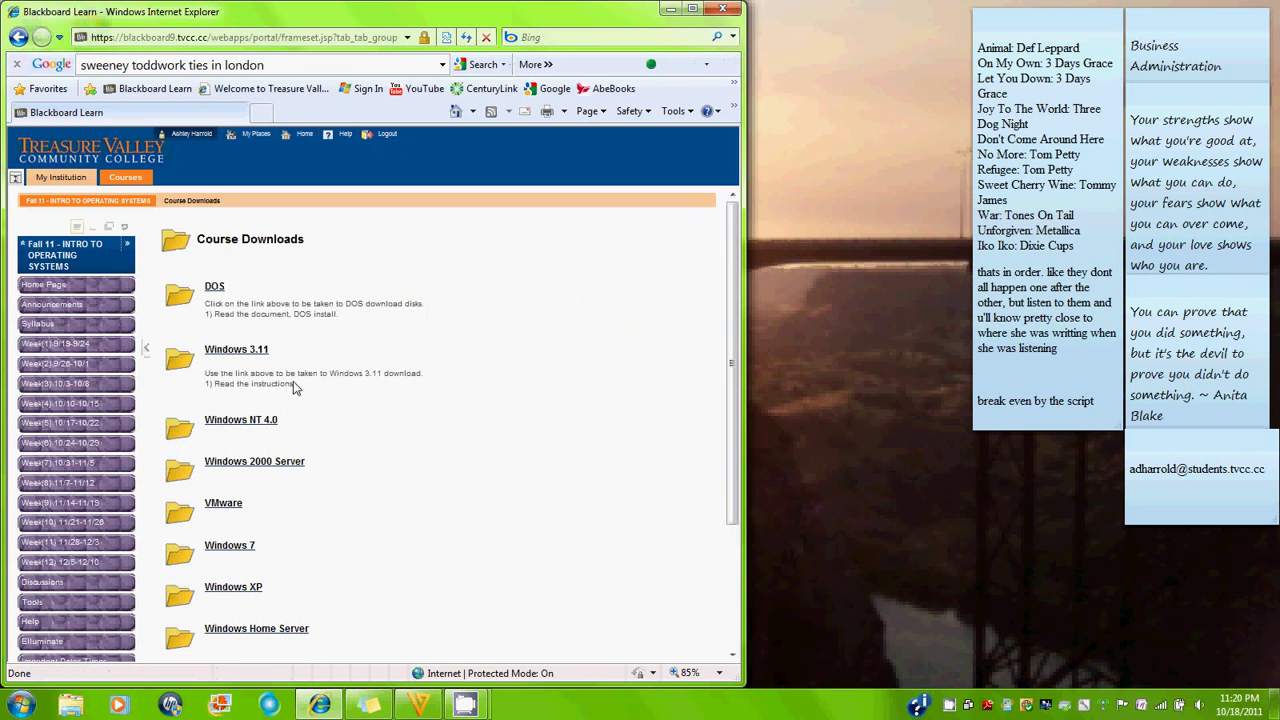
pyautogui.click(214, 287)
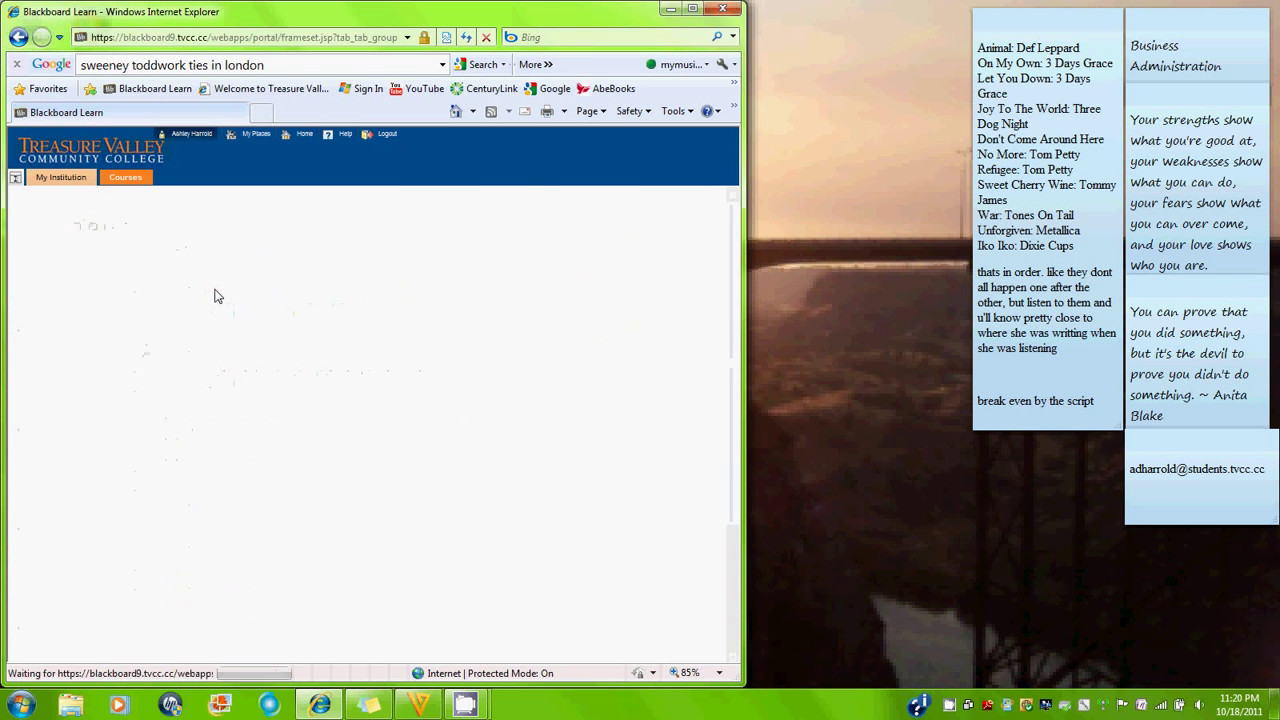
pyautogui.scroll(-3, 336, 553)
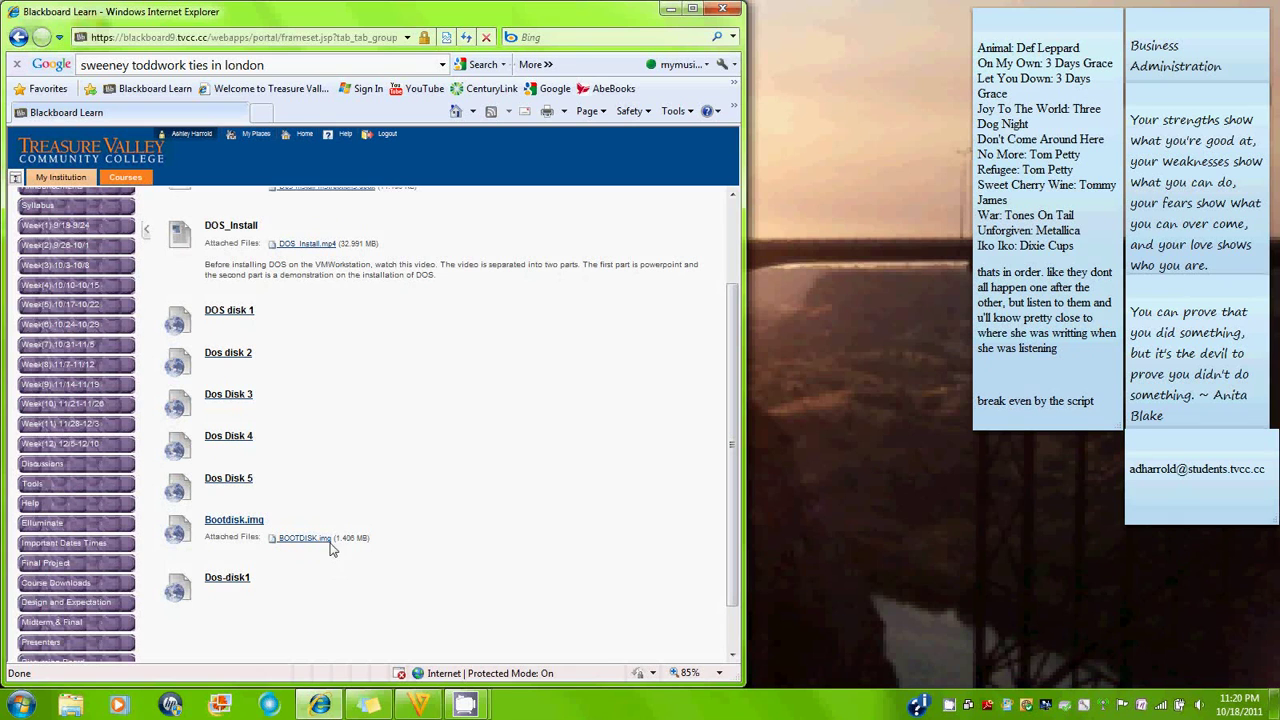
# Create a folder named DOS on the desktop
pyautogui.rightClick(859, 413)
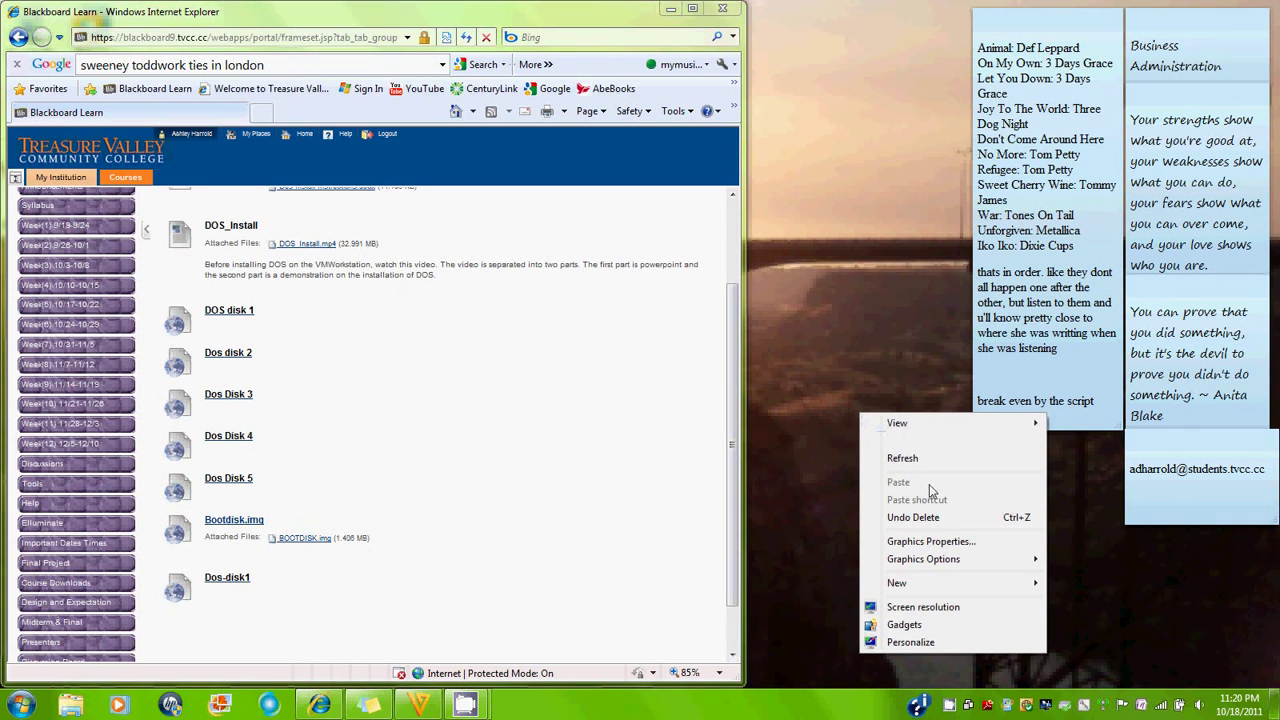
pyautogui.moveTo(1033, 583)
pyautogui.click(1137, 422)
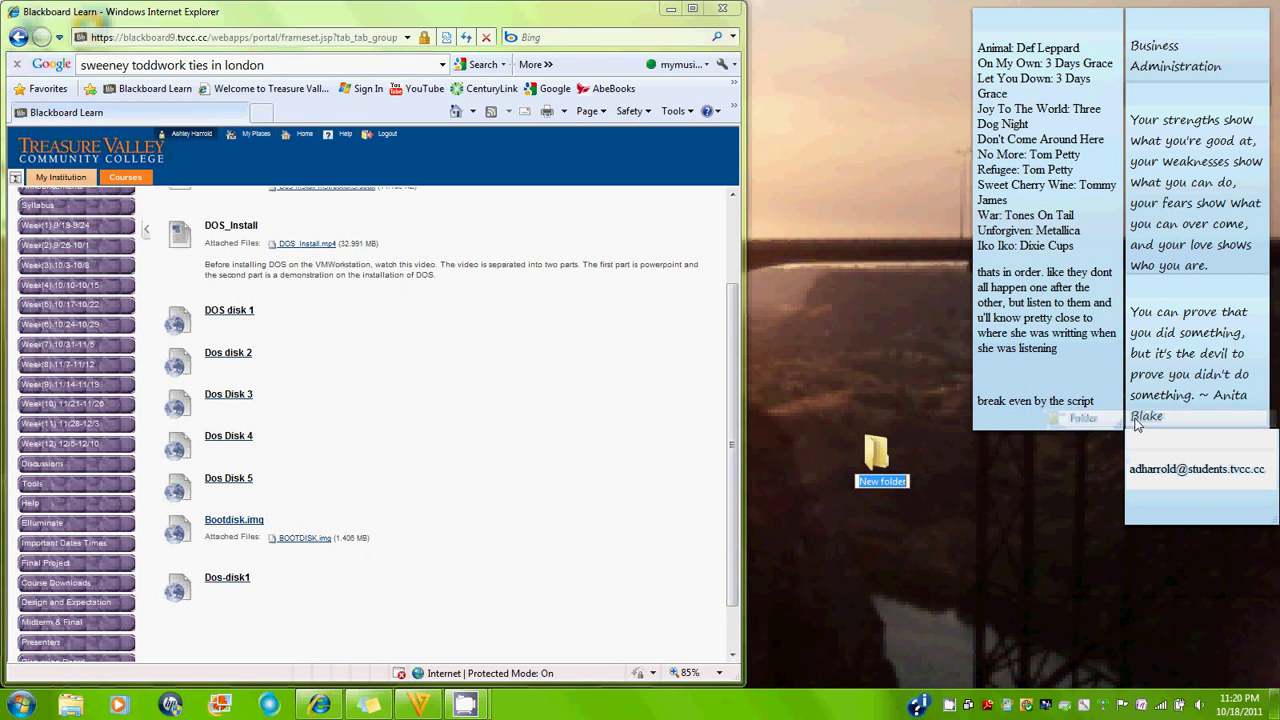
pyautogui.write('DOS')
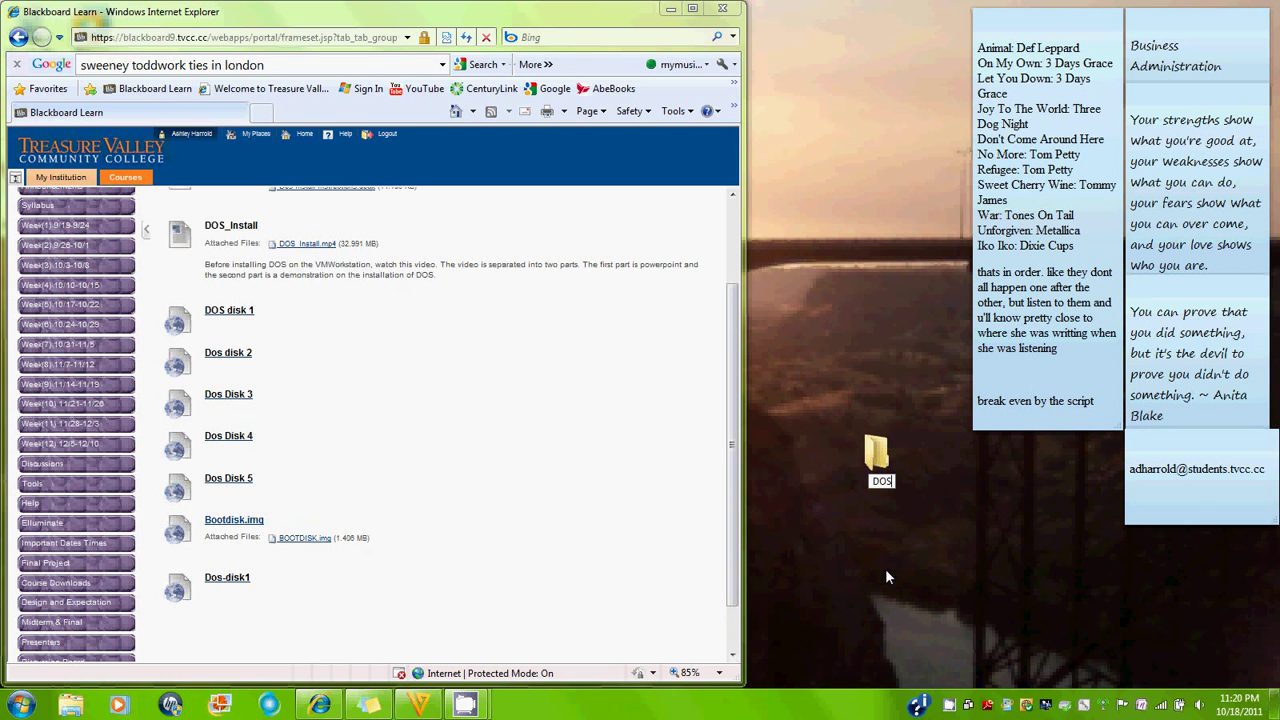
pyautogui.press('Return')
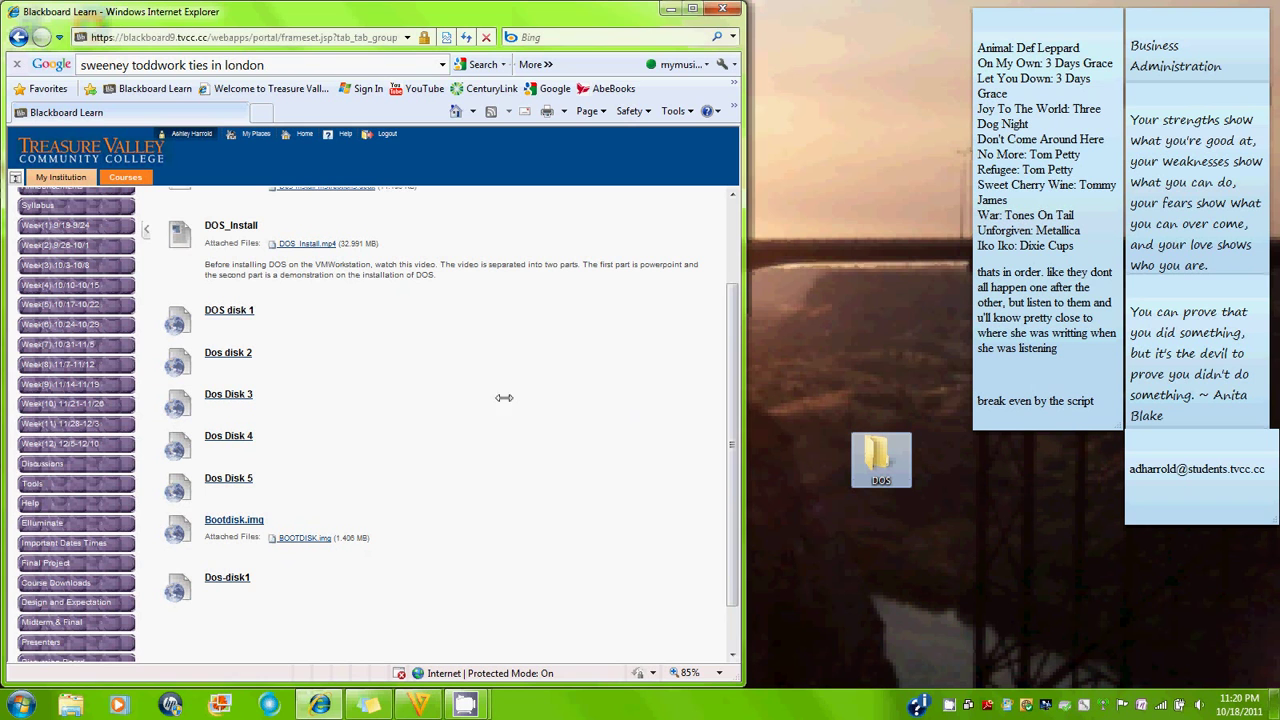
# Download DOS disk 1 in a new window, saving disk01 as a 144 file in the desktop DOS folder
pyautogui.rightClick(240, 311)
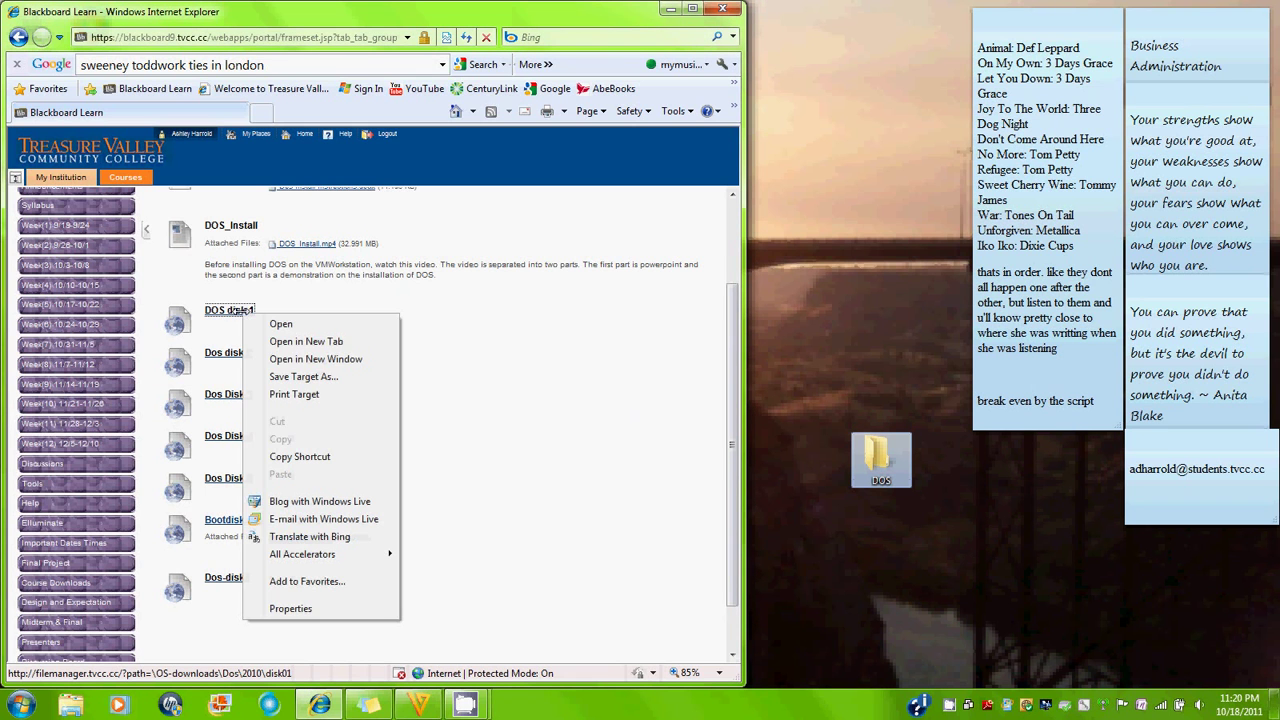
pyautogui.click(305, 358)
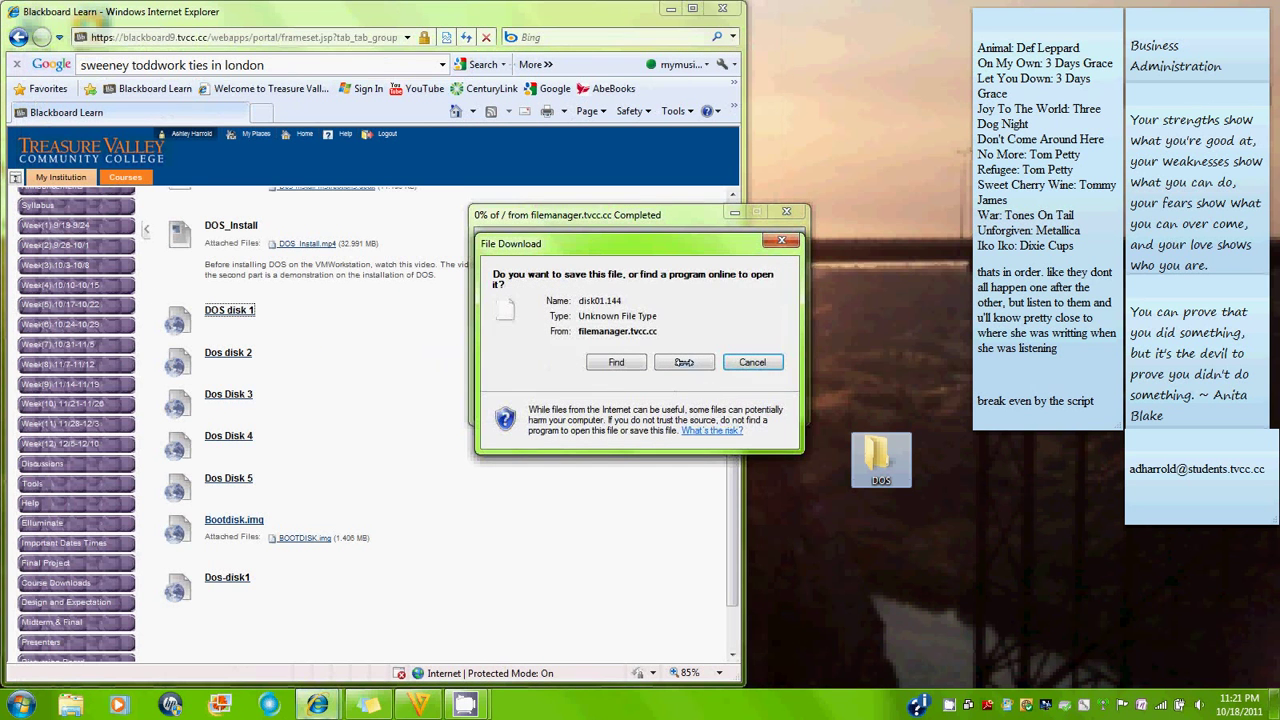
pyautogui.click(684, 362)
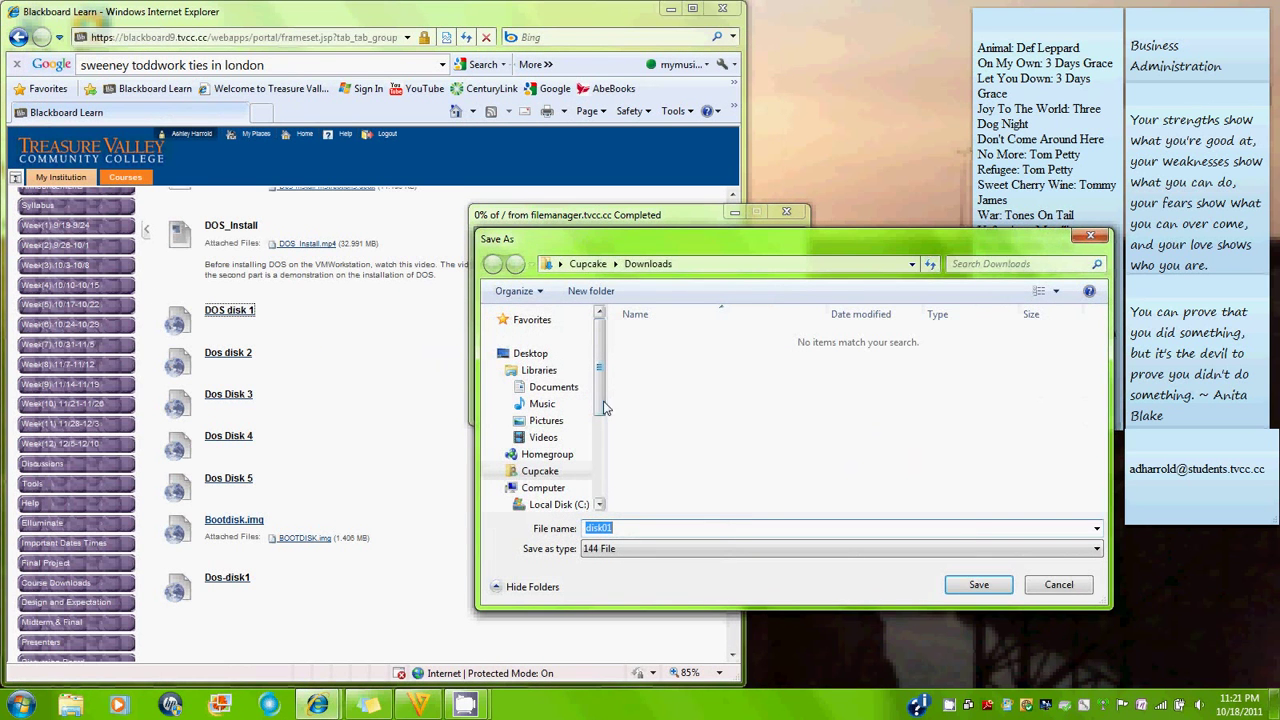
pyautogui.scroll(-3, 600, 405)
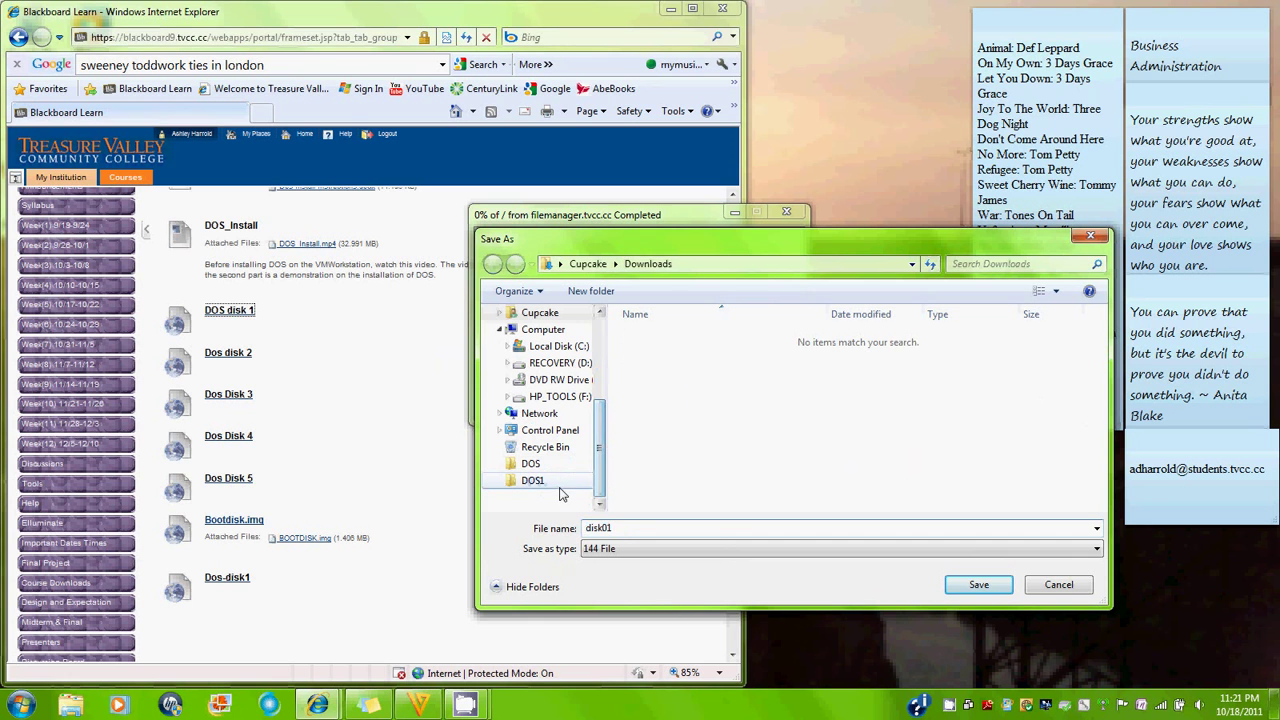
pyautogui.click(532, 480)
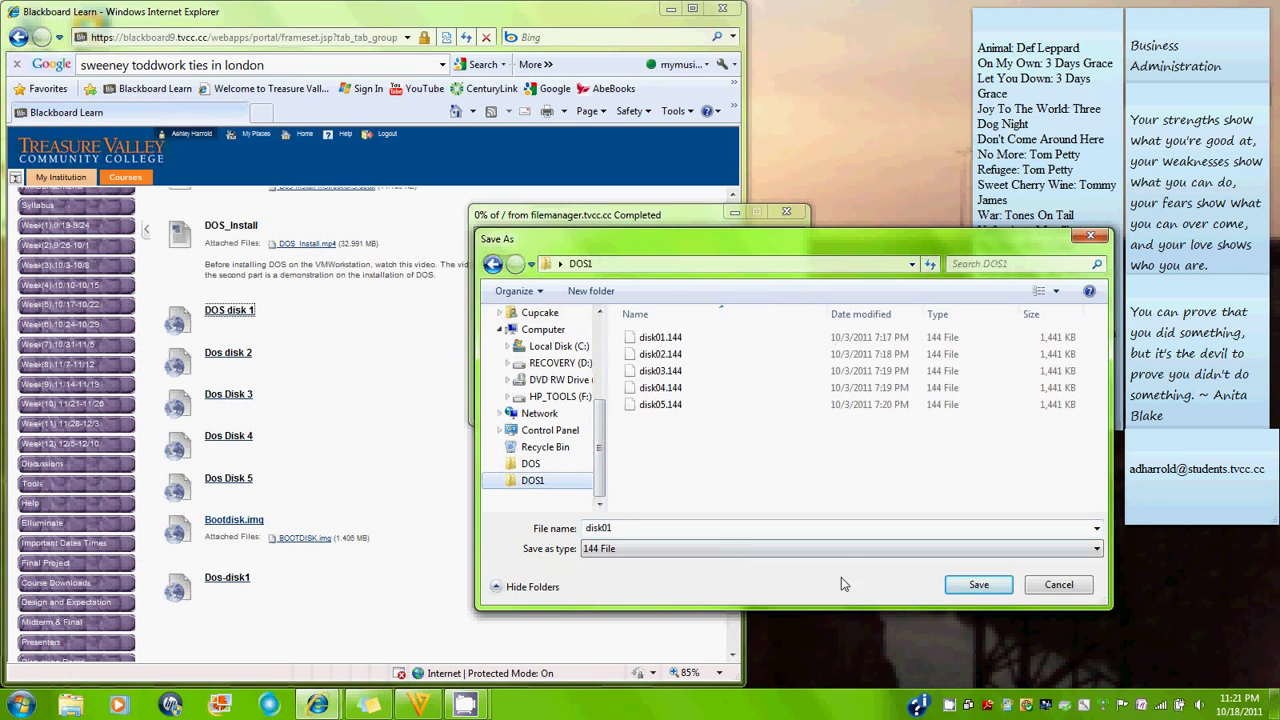
pyautogui.click(549, 466)
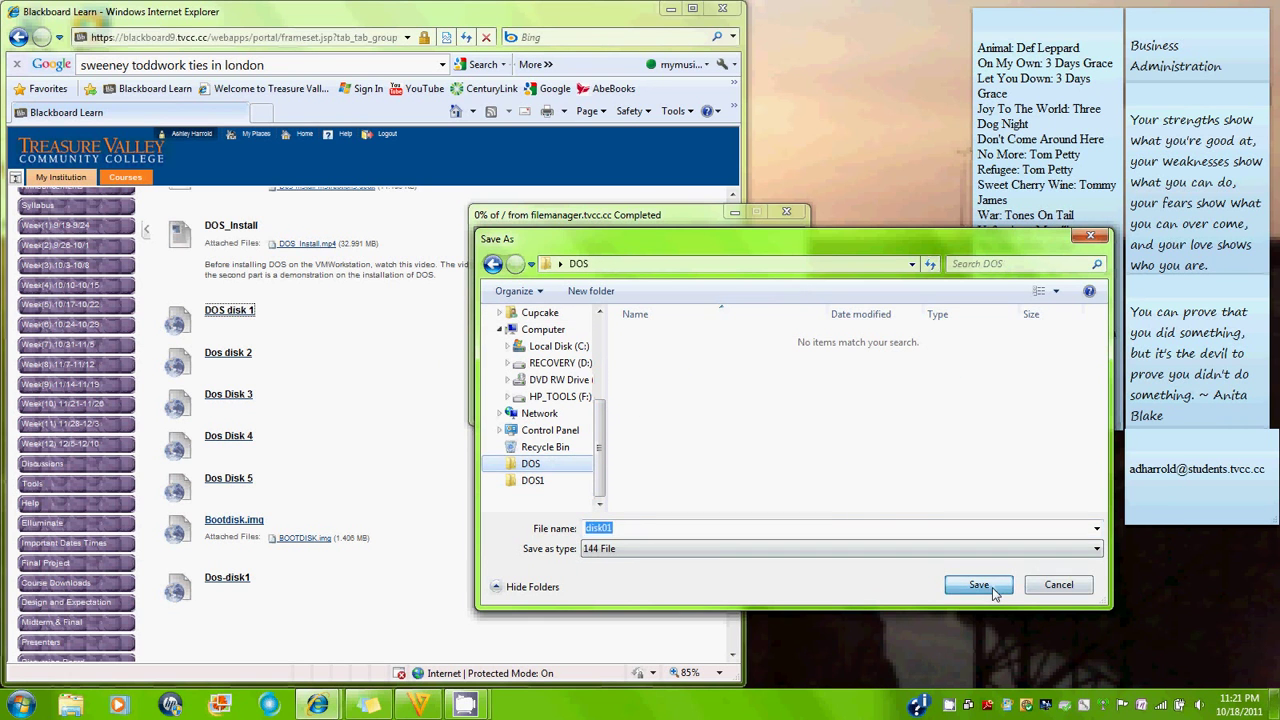
pyautogui.click(978, 585)
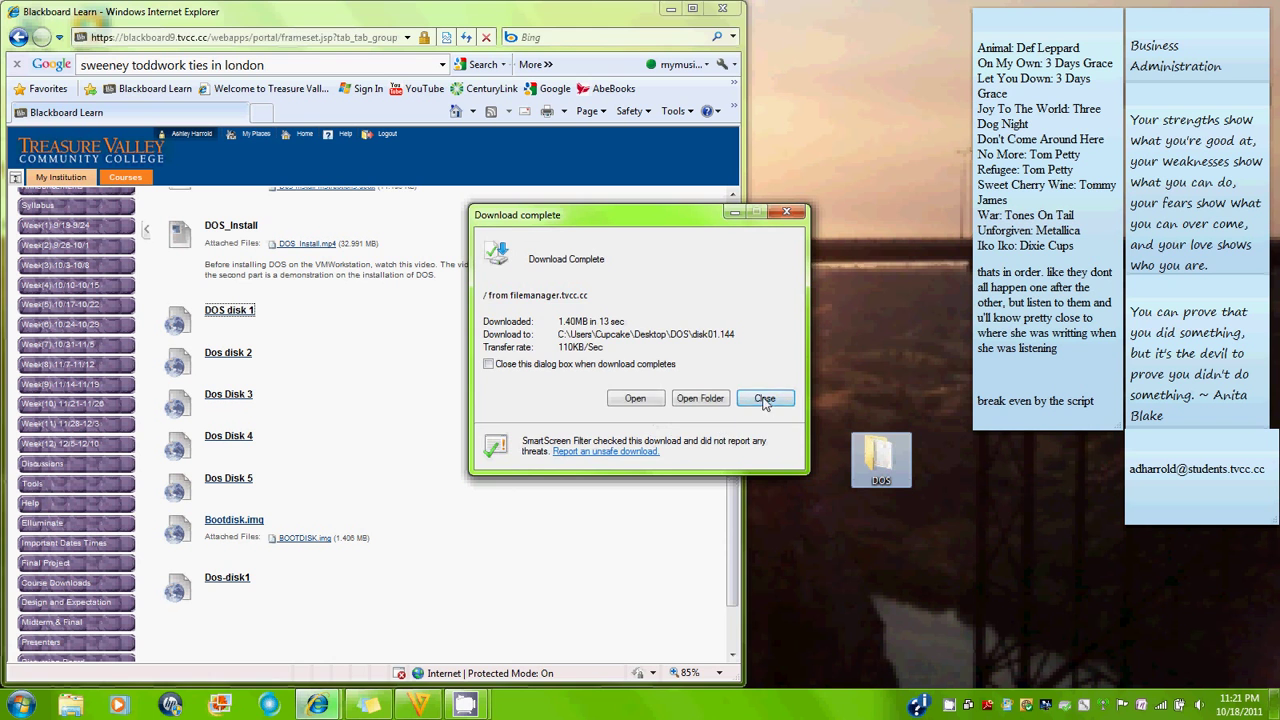
pyautogui.click(764, 399)
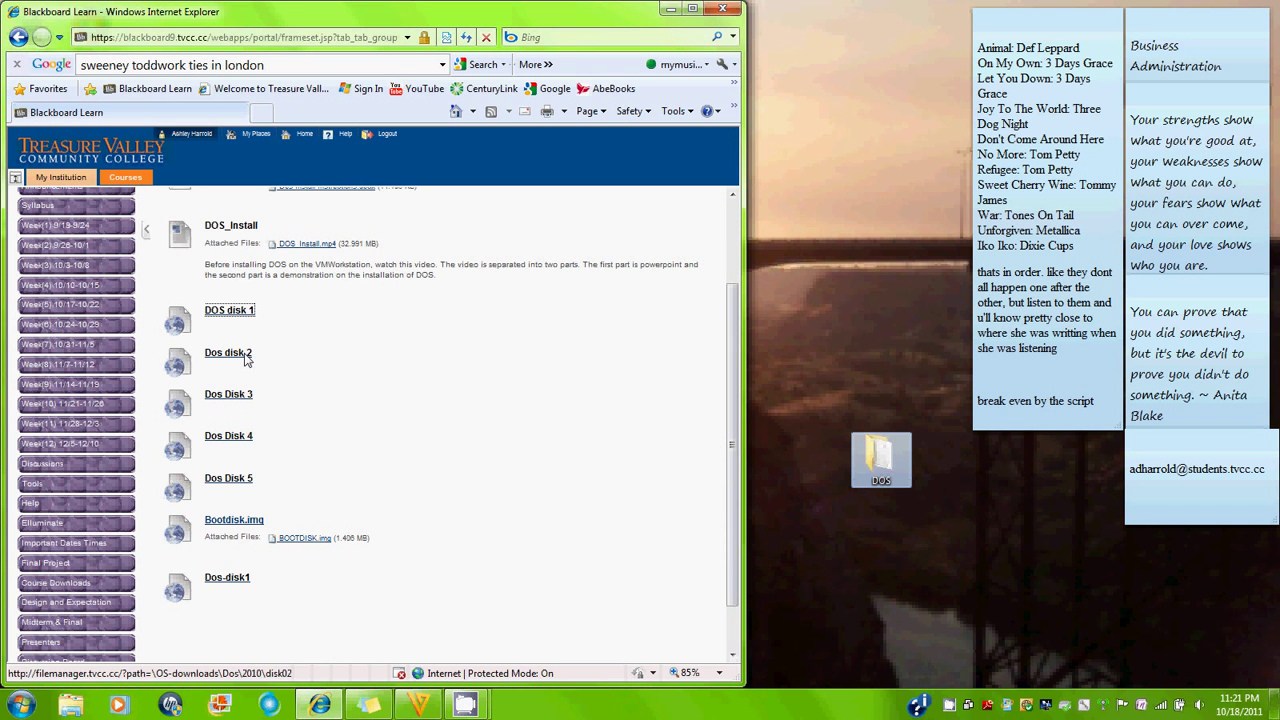
# Download Dos disk 2 in a new window, saving disk02 in the DOS folder
pyautogui.rightClick(245, 358)
pyautogui.click(320, 405)
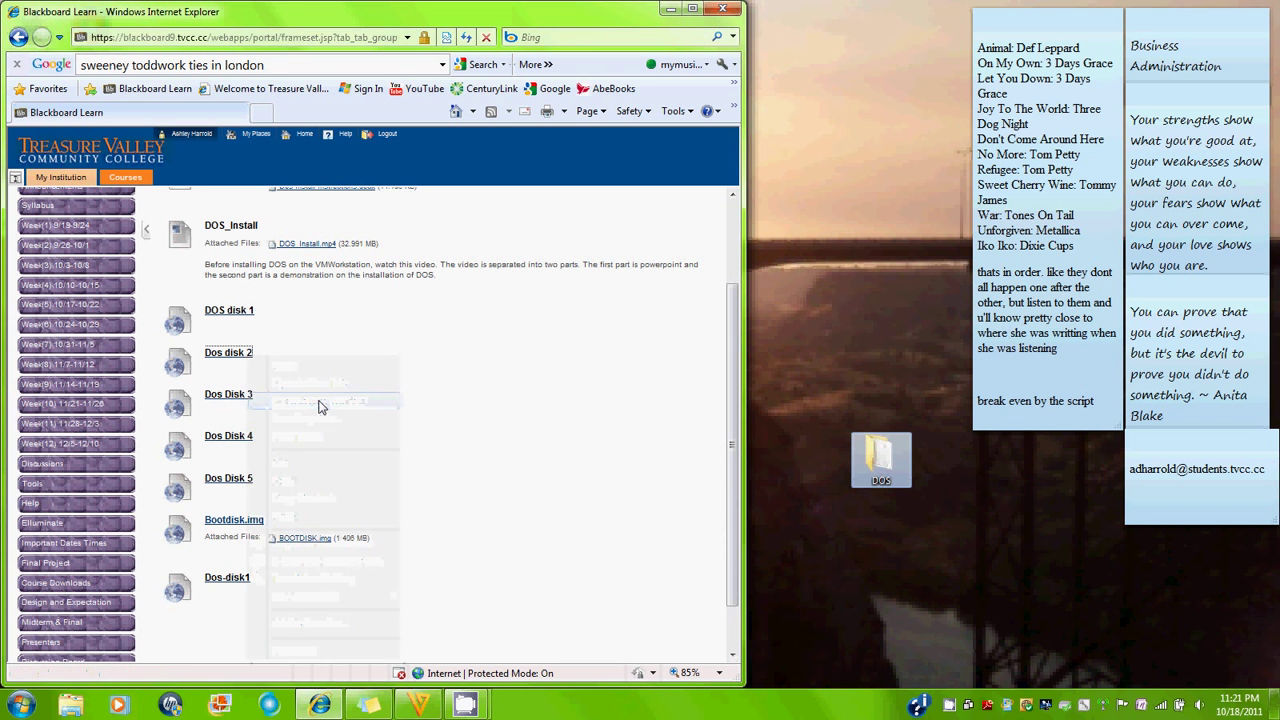
pyautogui.click(683, 361)
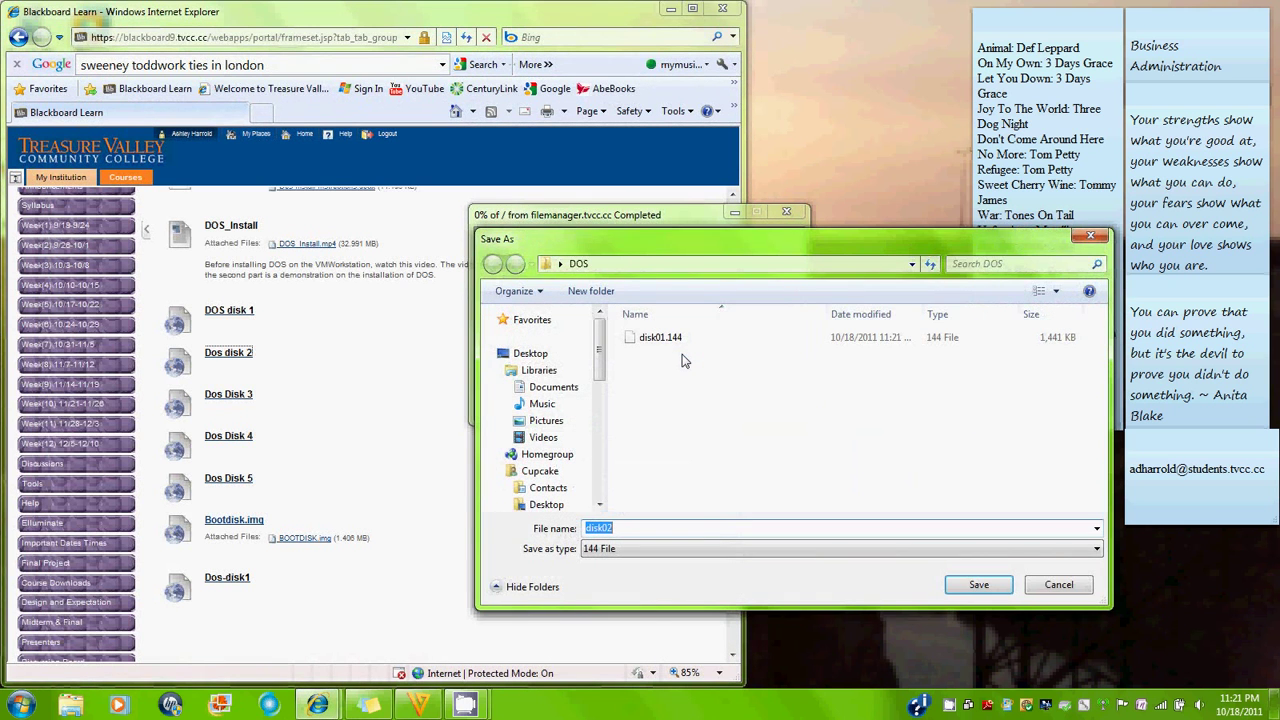
pyautogui.press('Return')
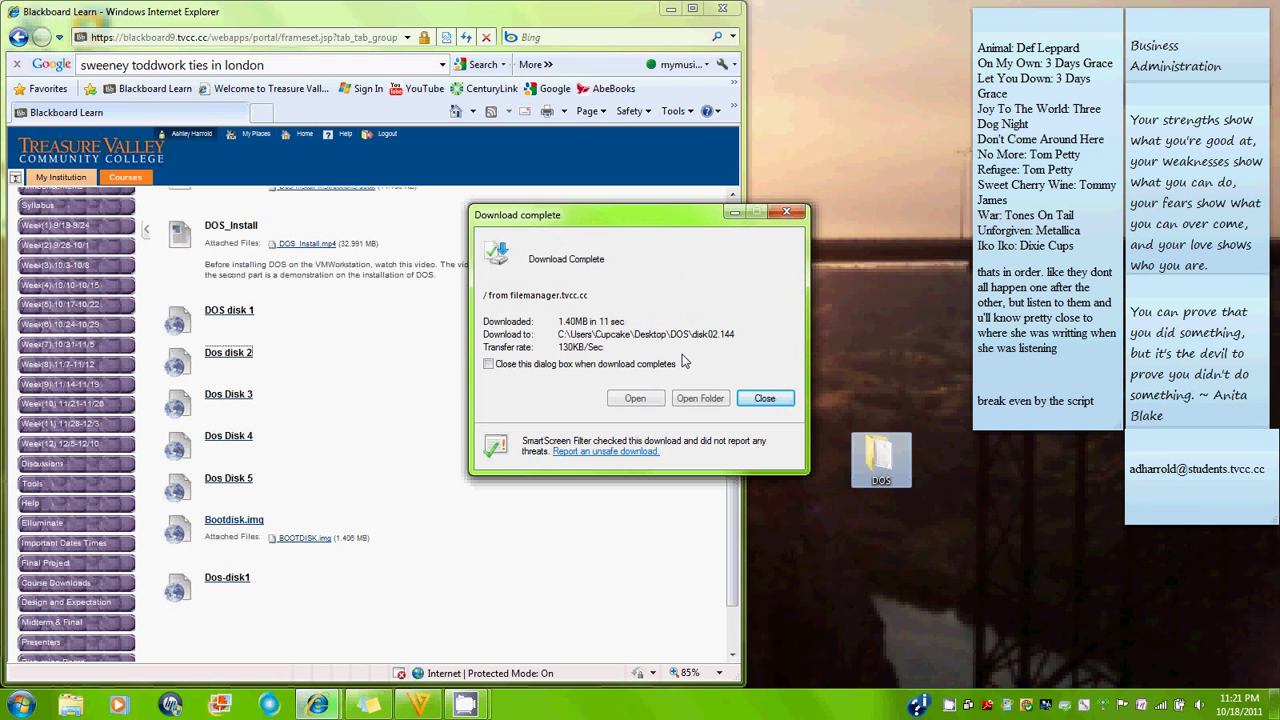
pyautogui.click(763, 400)
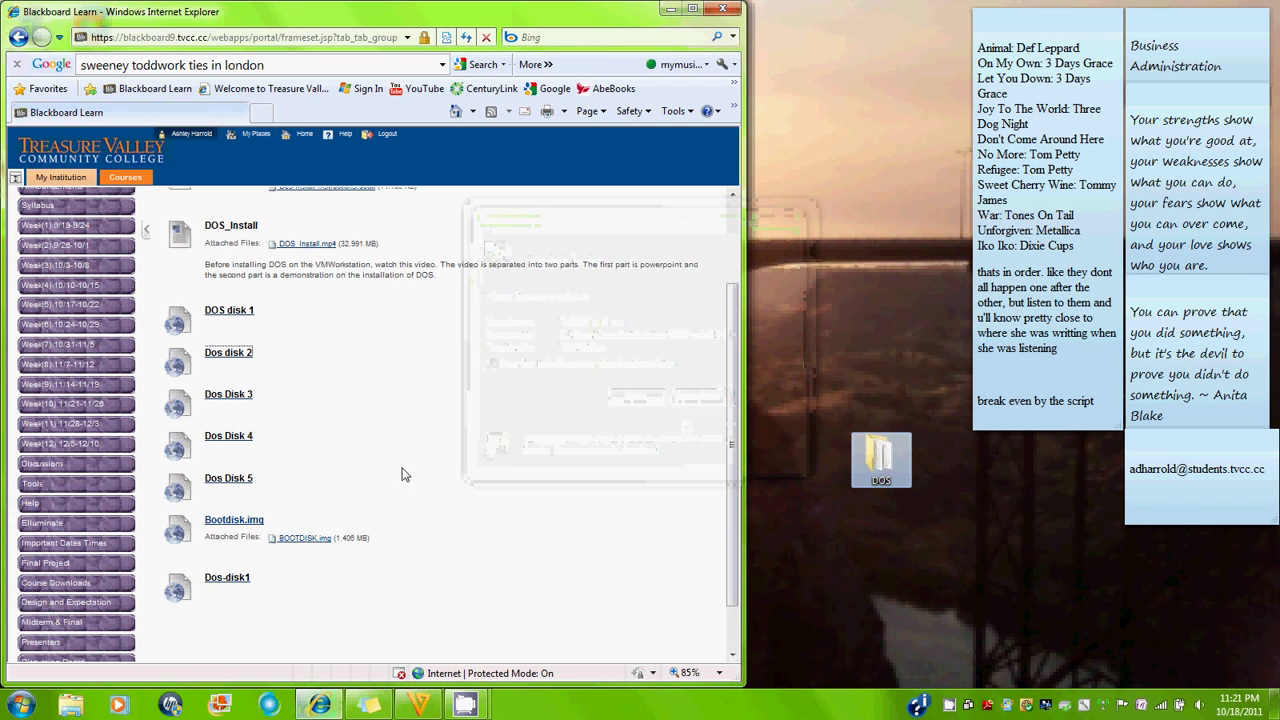
# Download Dos Disk 3 in a new window, saving disk03 in the DOS folder
pyautogui.rightClick(236, 399)
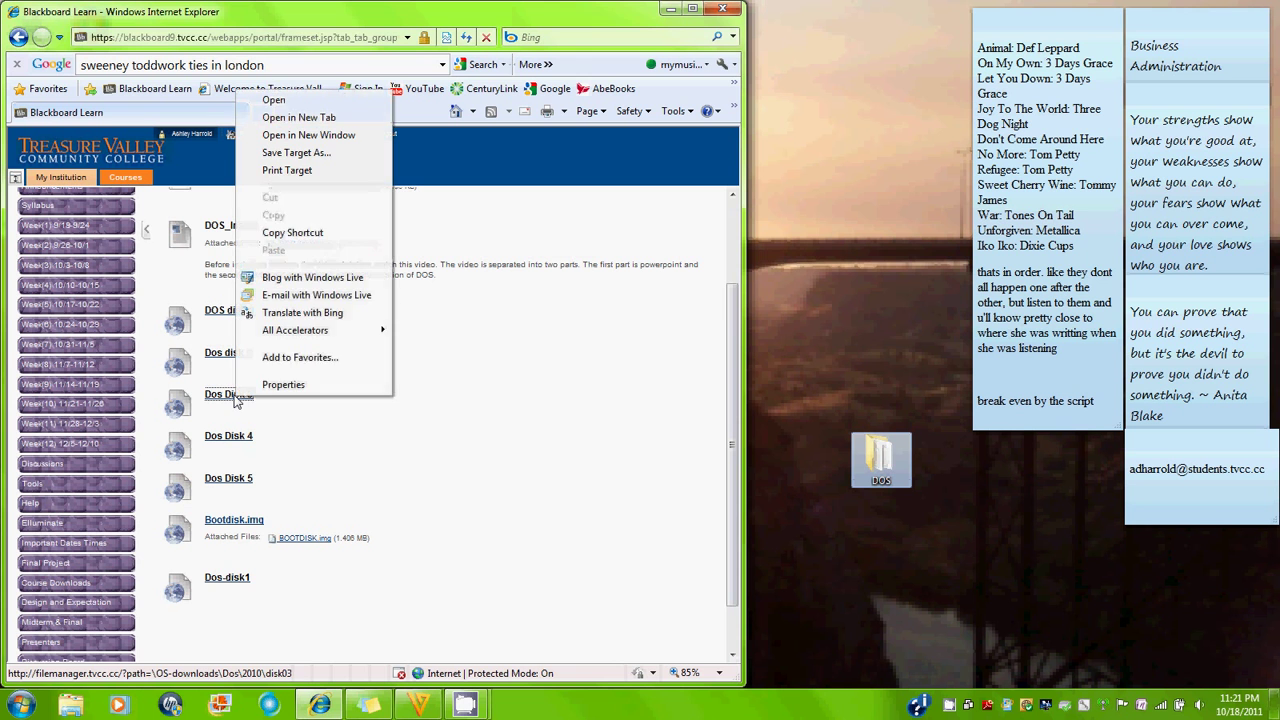
pyautogui.click(358, 134)
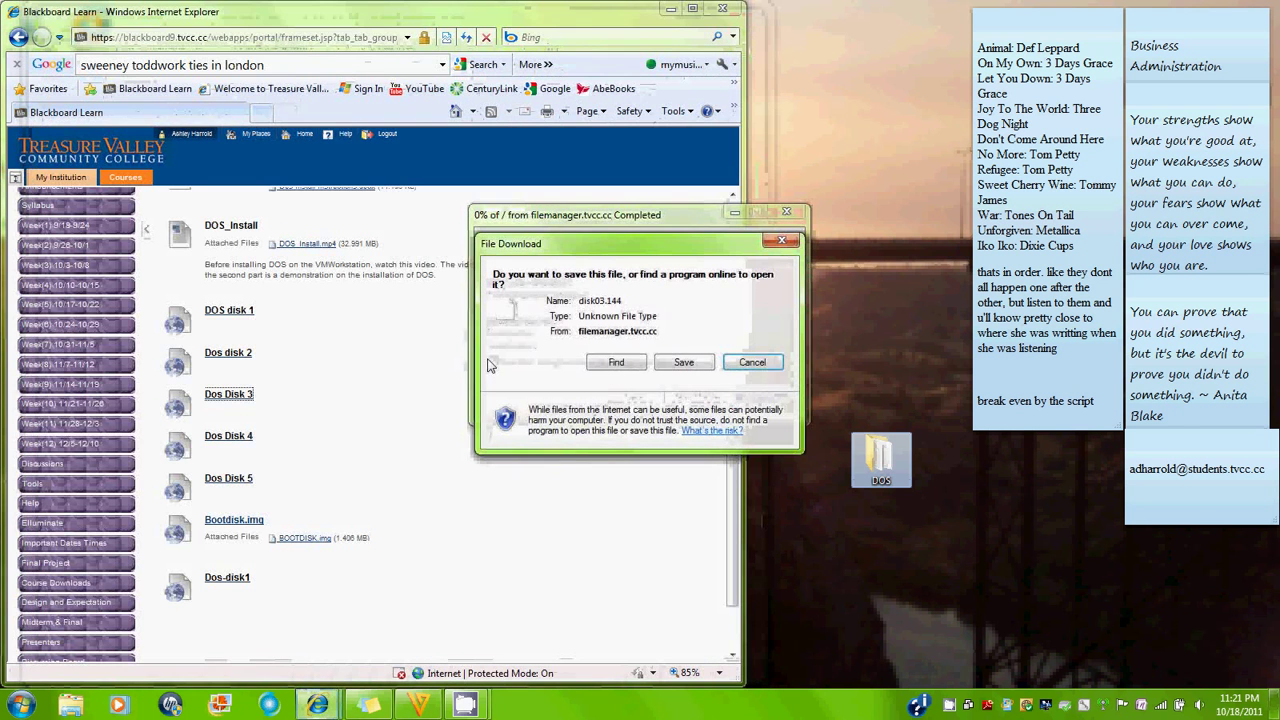
pyautogui.click(676, 422)
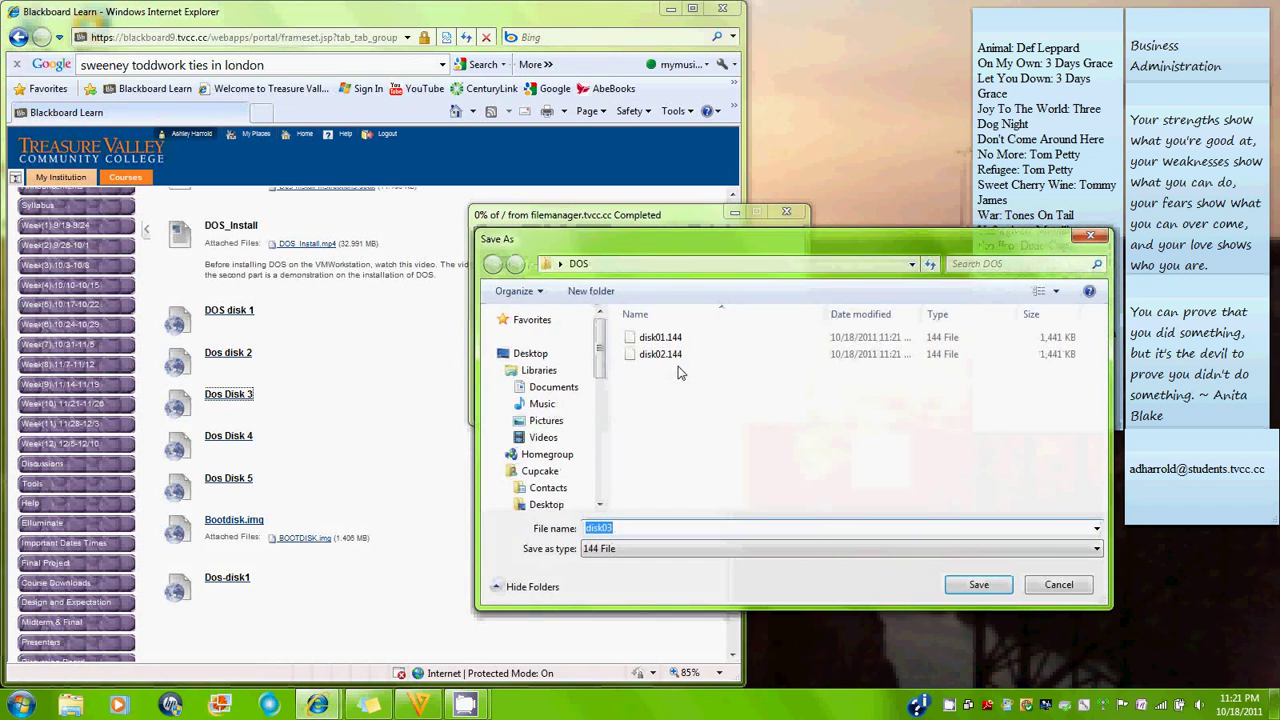
pyautogui.press('Return')
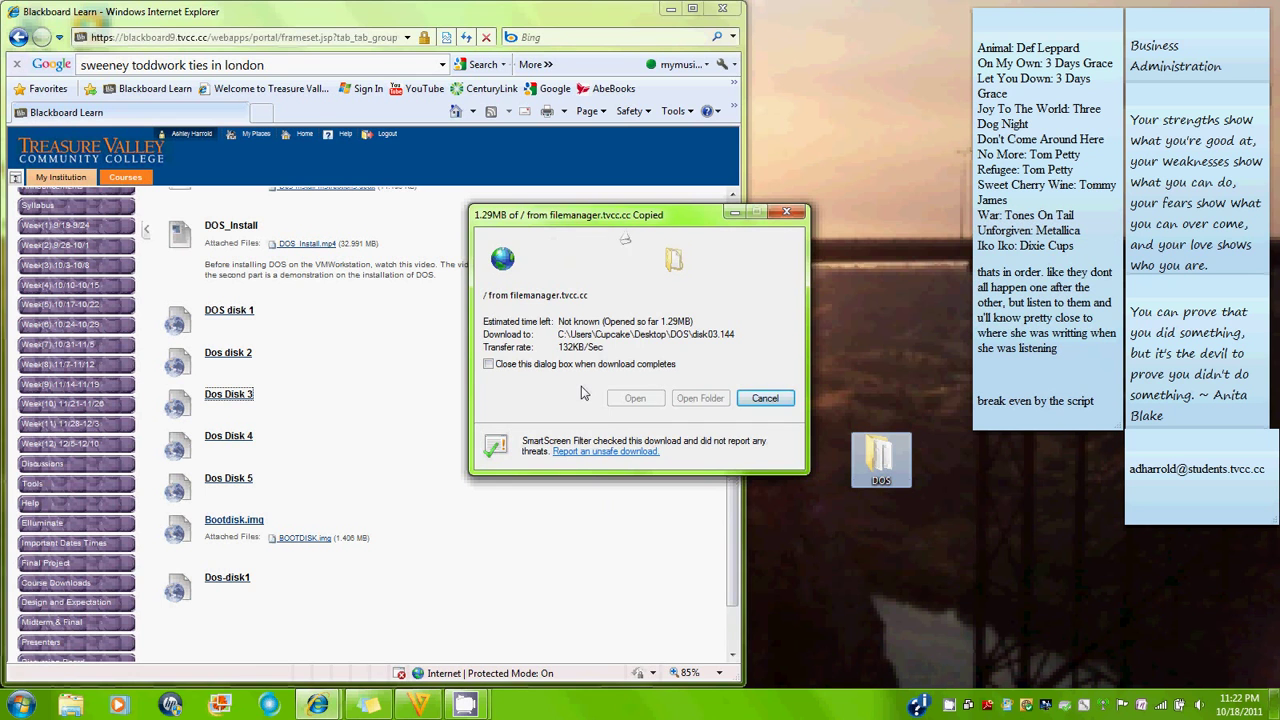
pyautogui.click(763, 398)
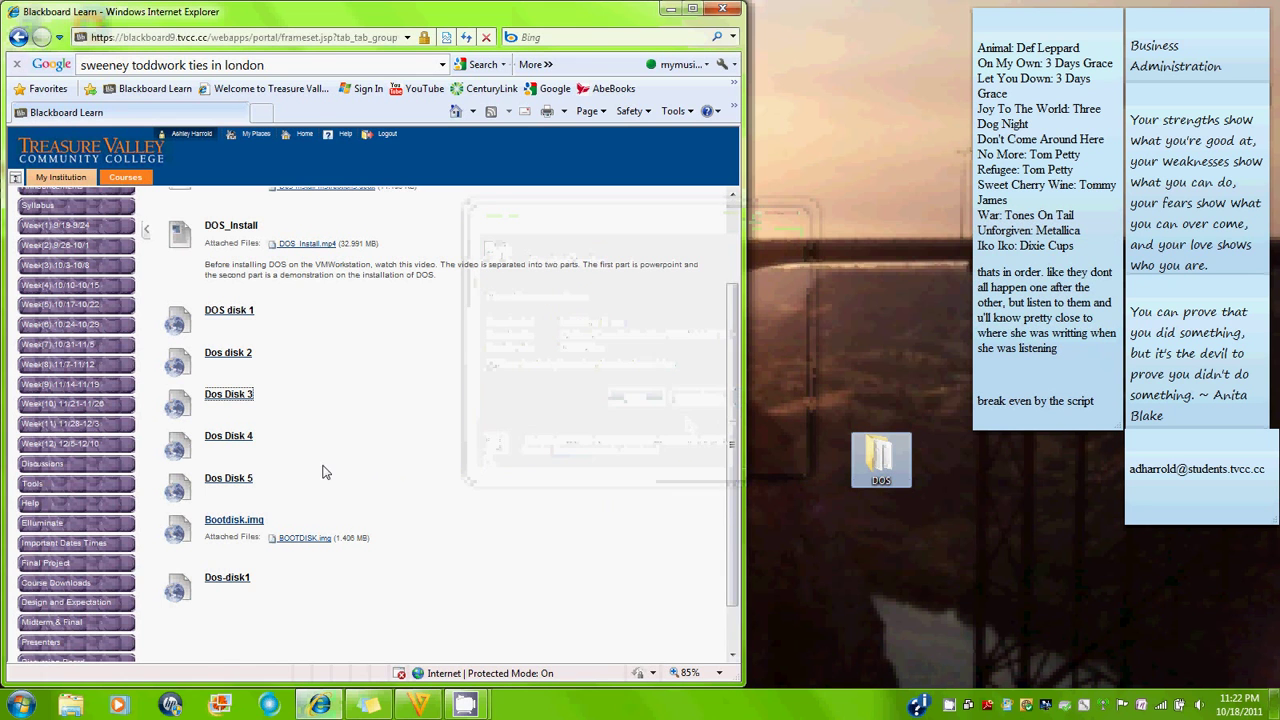
# Download Dos Disk 4 in a new window, saving disk04 in the DOS folder
pyautogui.rightClick(245, 443)
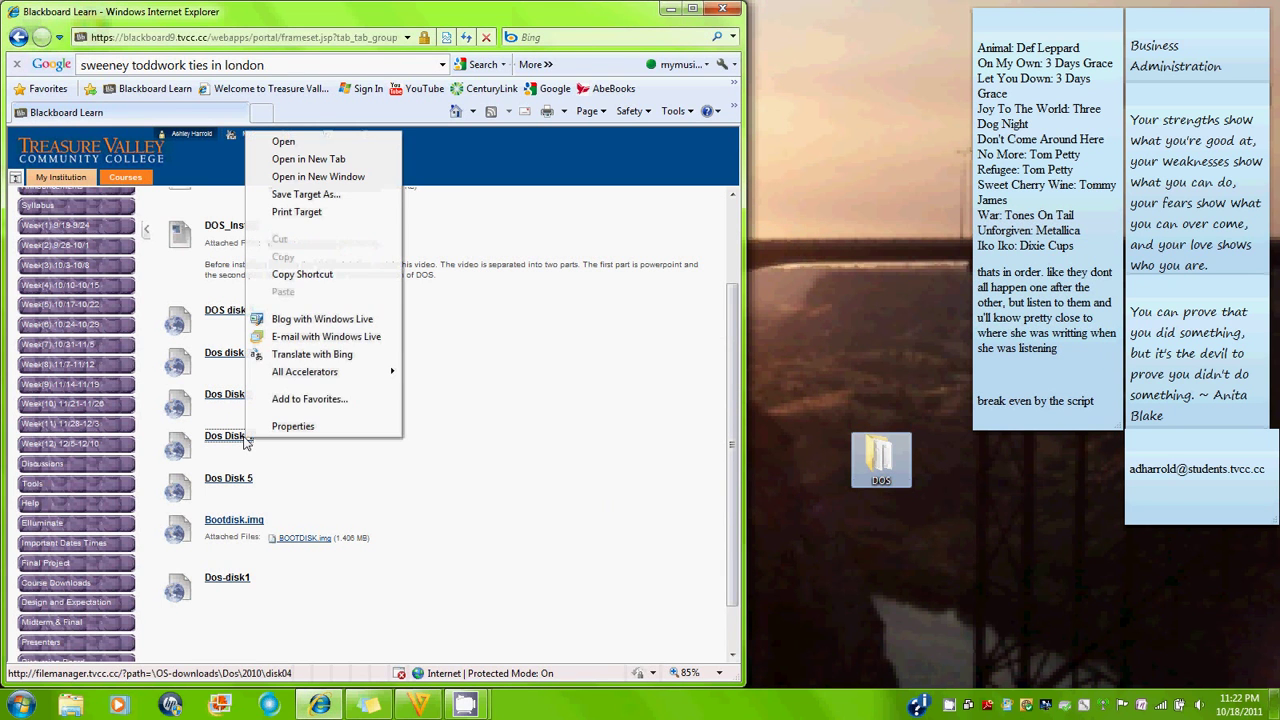
pyautogui.click(370, 180)
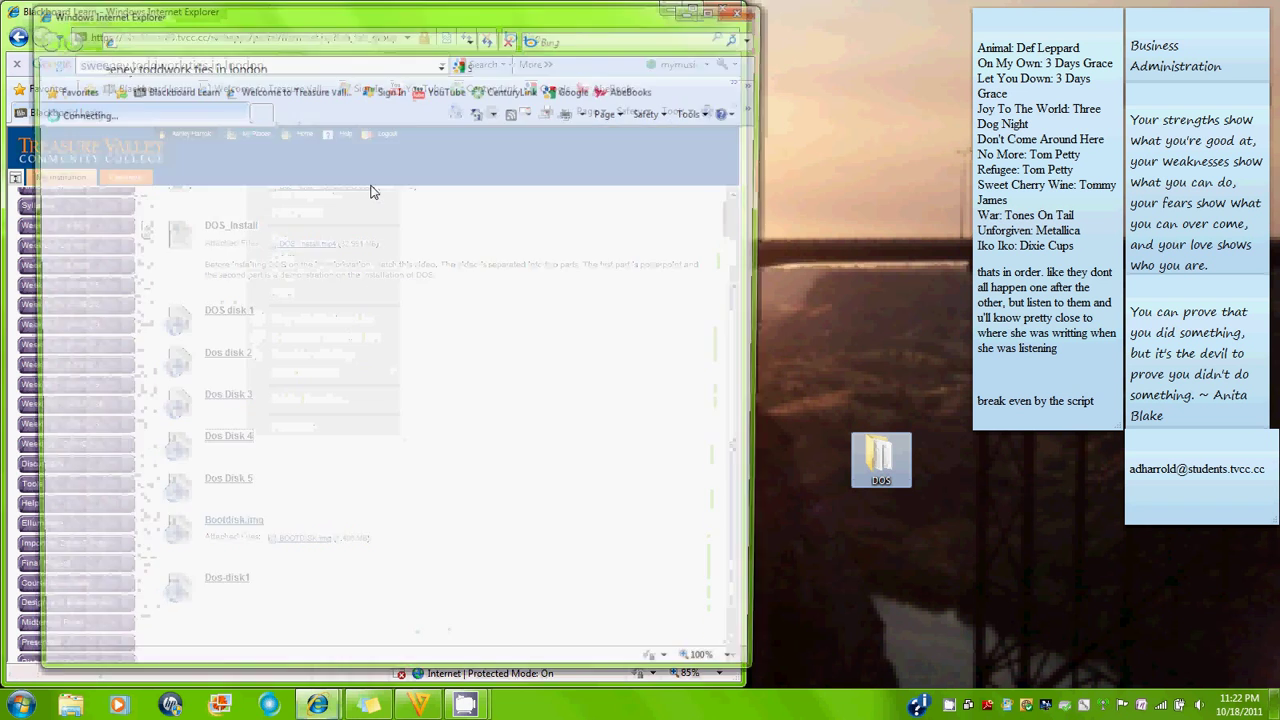
pyautogui.click(683, 362)
pyautogui.click(967, 590)
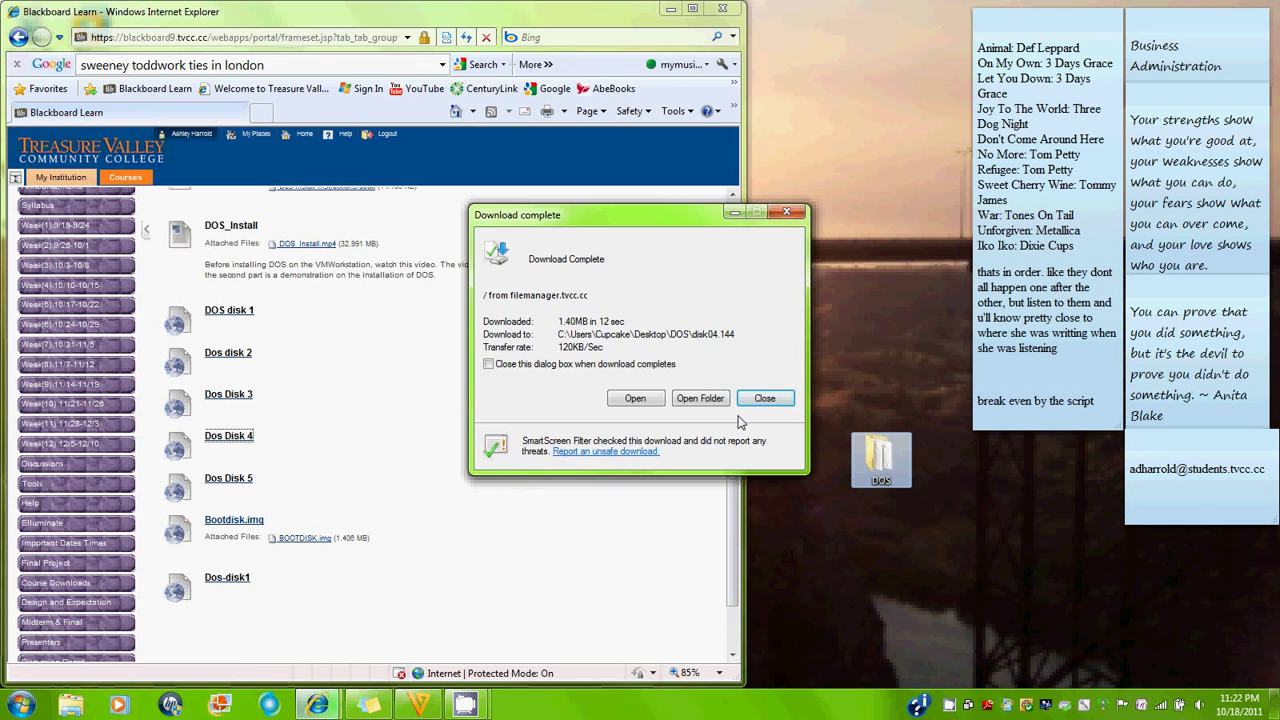
pyautogui.click(762, 399)
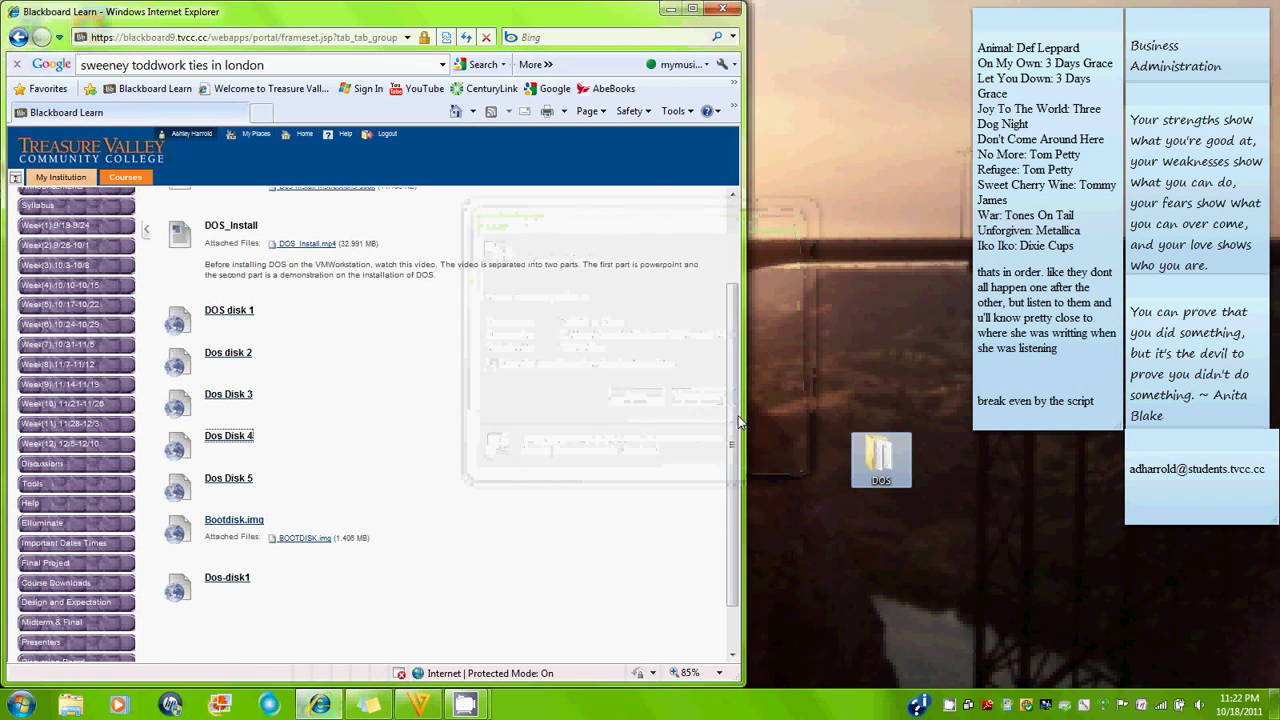
# Download Dos Disk 5 in a new window, saving disk05 in the DOS folder
pyautogui.rightClick(247, 485)
pyautogui.click(358, 222)
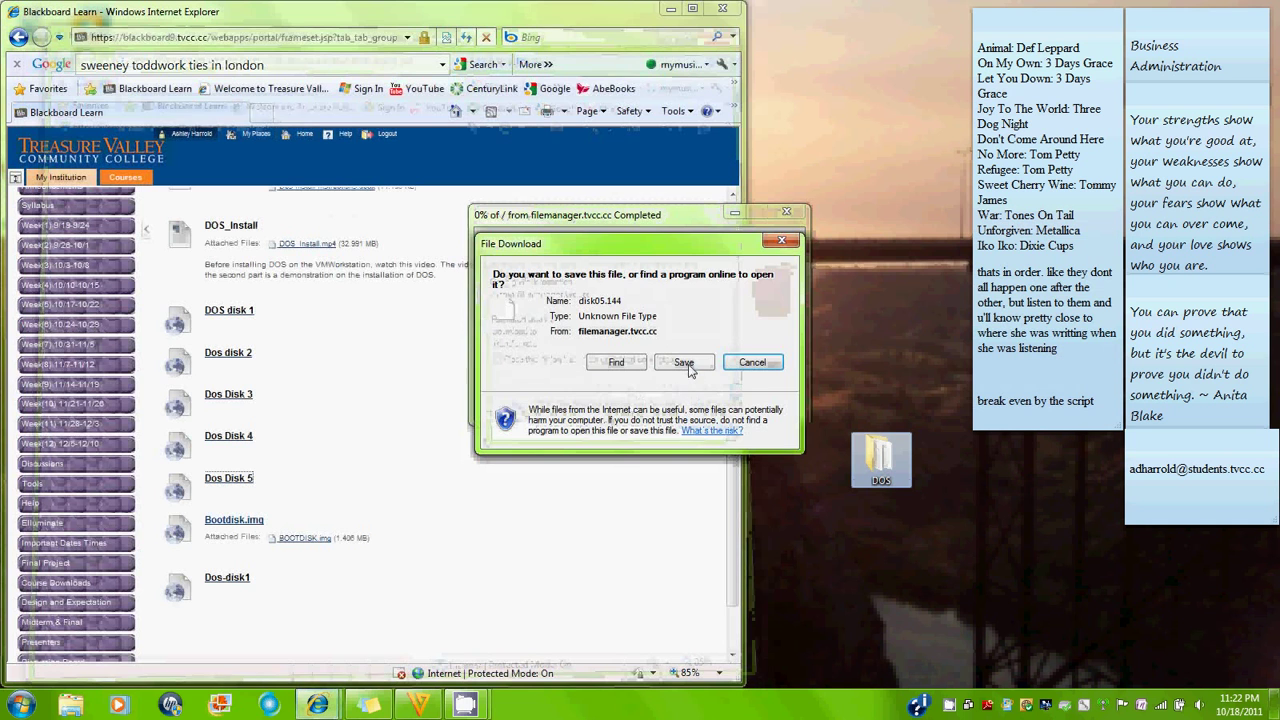
pyautogui.click(684, 362)
pyautogui.press('Return')
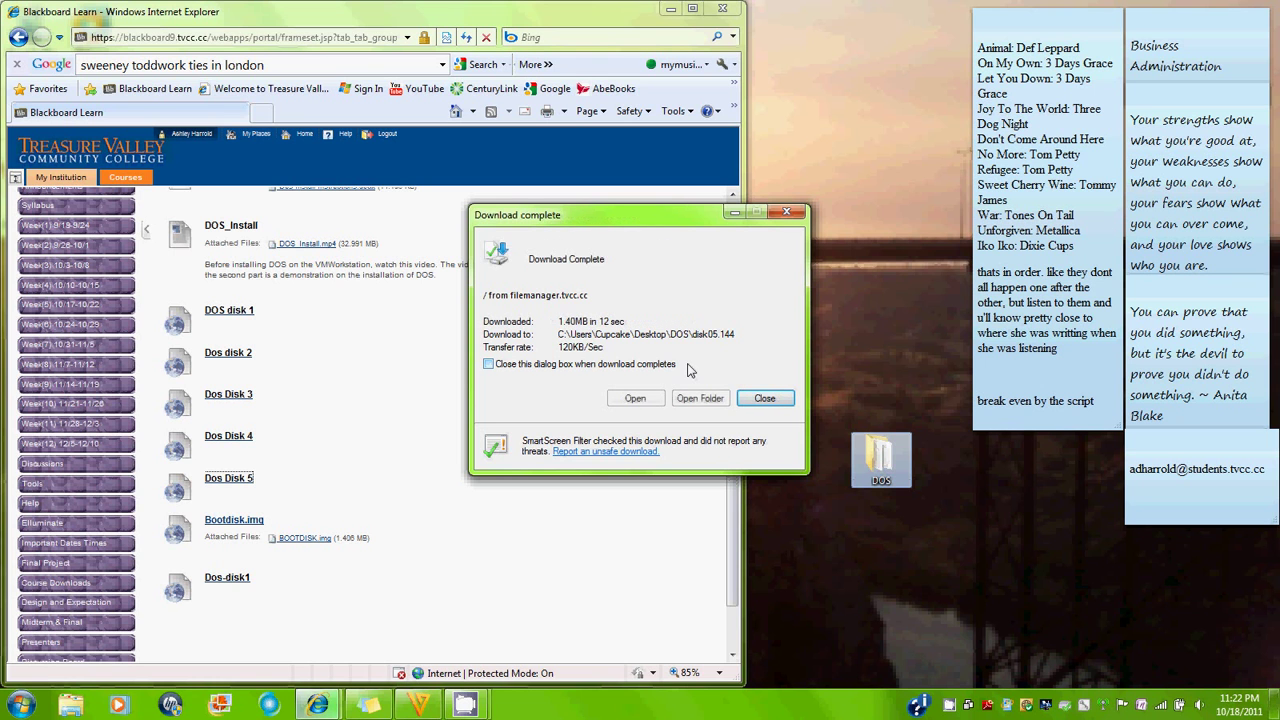
pyautogui.click(765, 399)
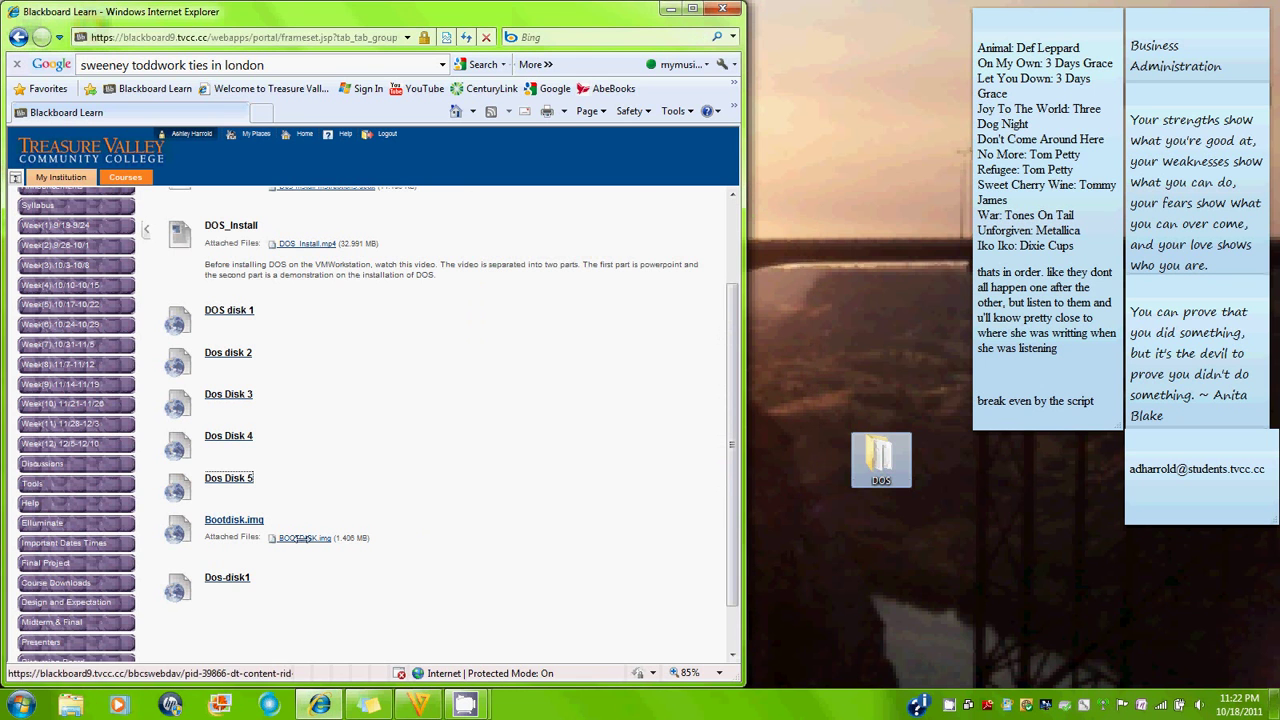
# Download Bootdisk.img in a new window, saving BOOTDISK as a disc image file in the DOS folder
pyautogui.rightClick(250, 520)
pyautogui.click(378, 257)
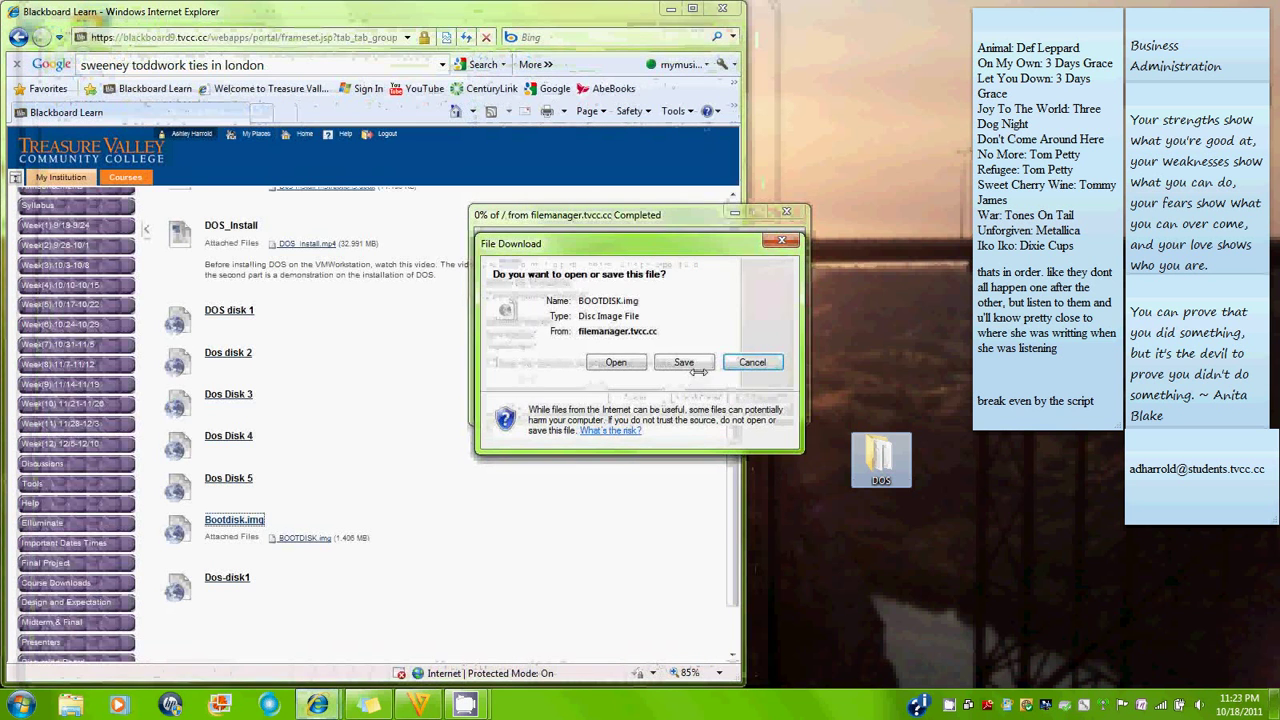
pyautogui.click(686, 363)
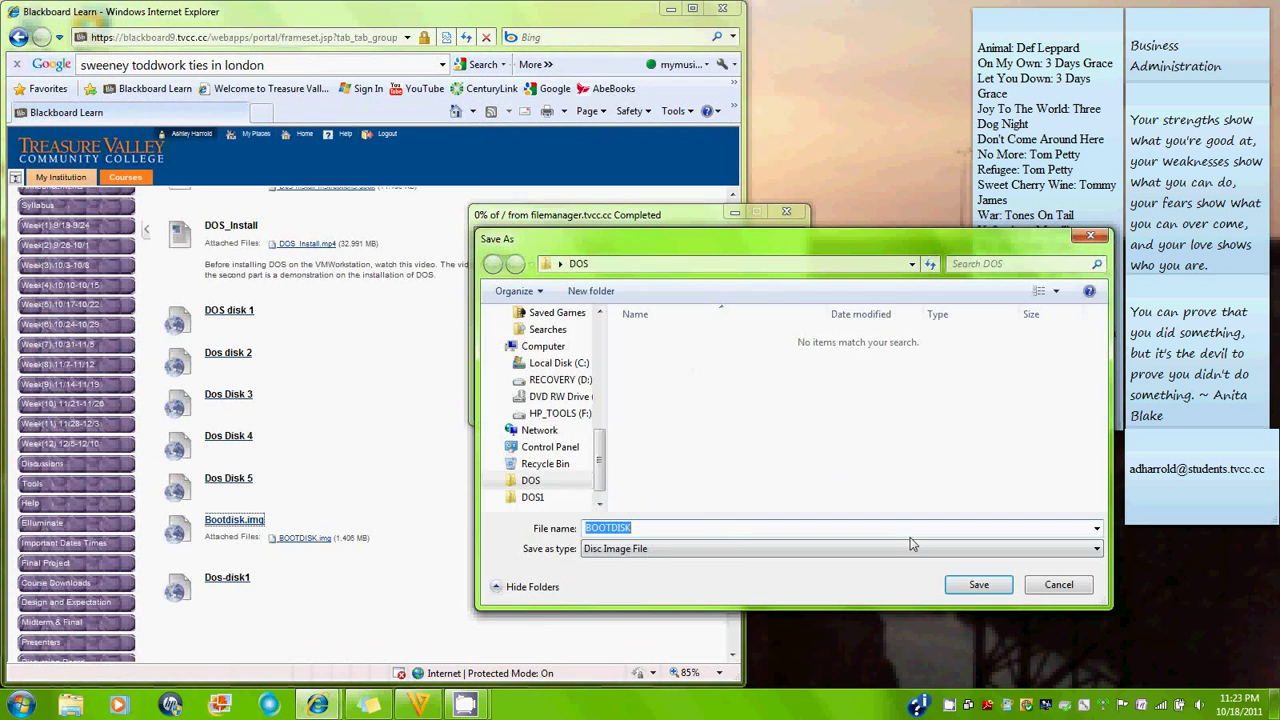
pyautogui.click(983, 593)
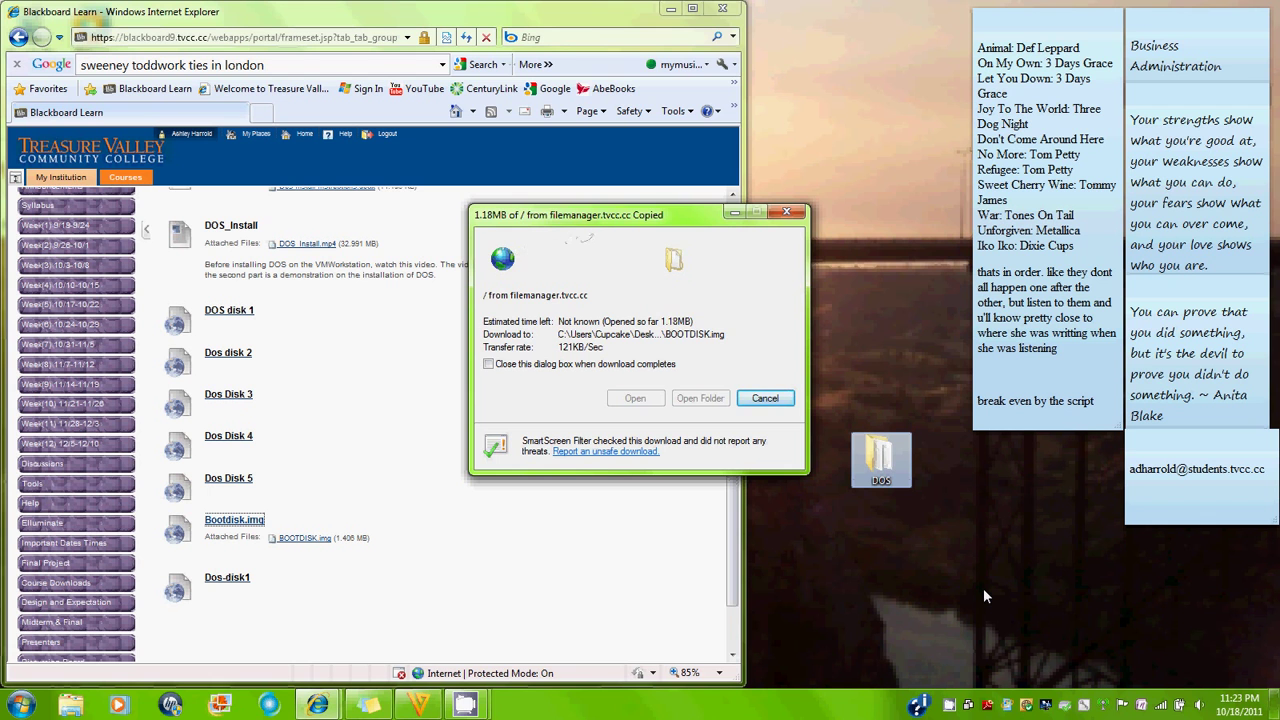
pyautogui.press('Return')
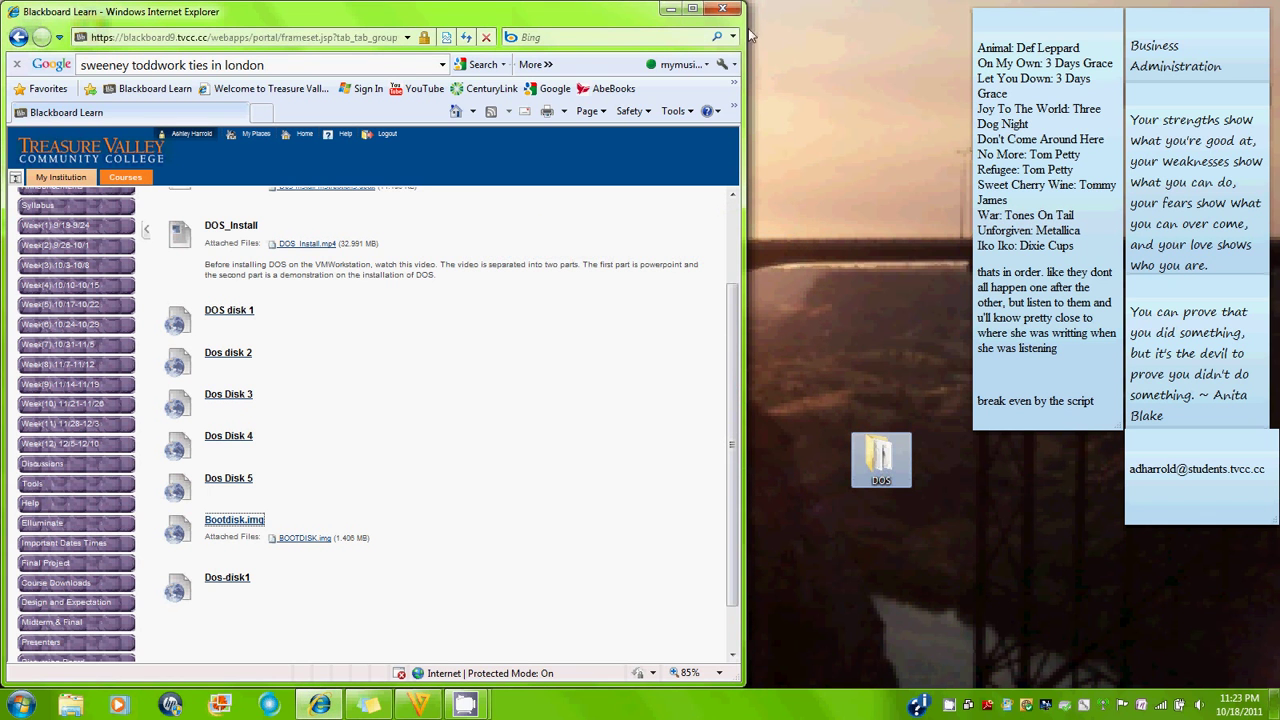
# Switch to VMware Workstation and begin a new virtual machine with the Typical configuration and a blank hard disk, without an installer disc
pyautogui.click(670, 10)
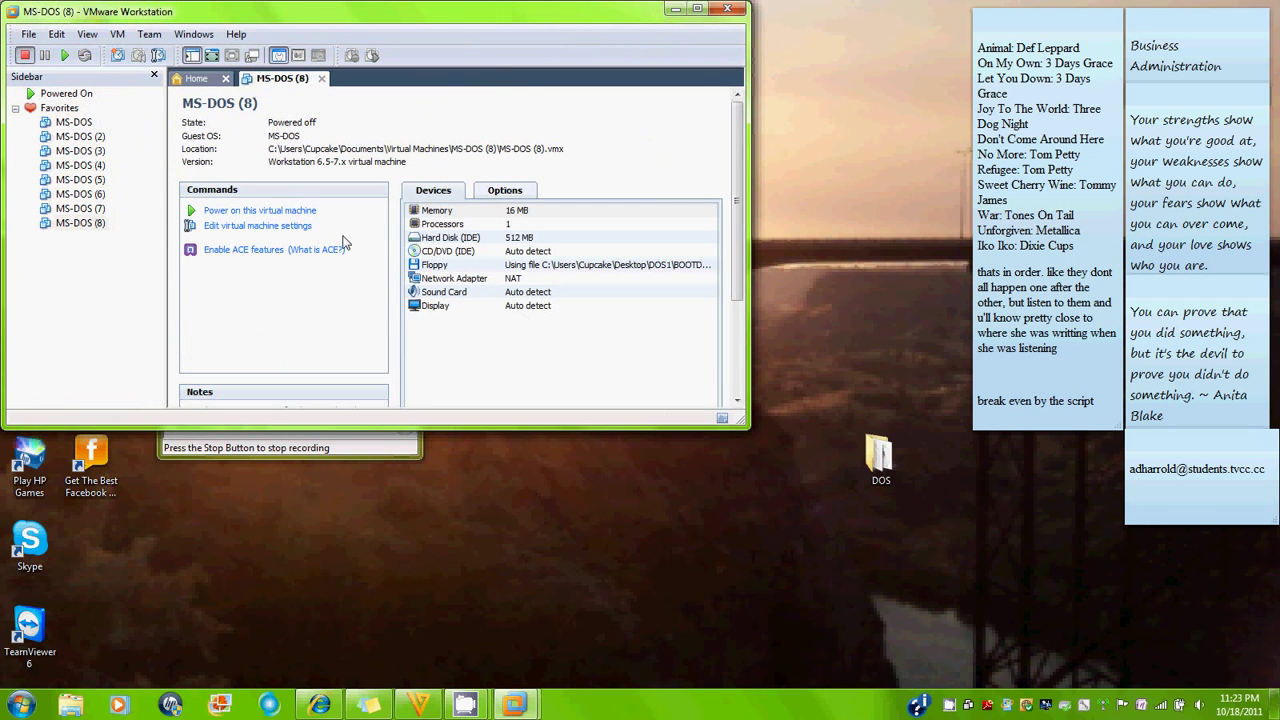
pyautogui.click(29, 35)
pyautogui.moveTo(188, 56)
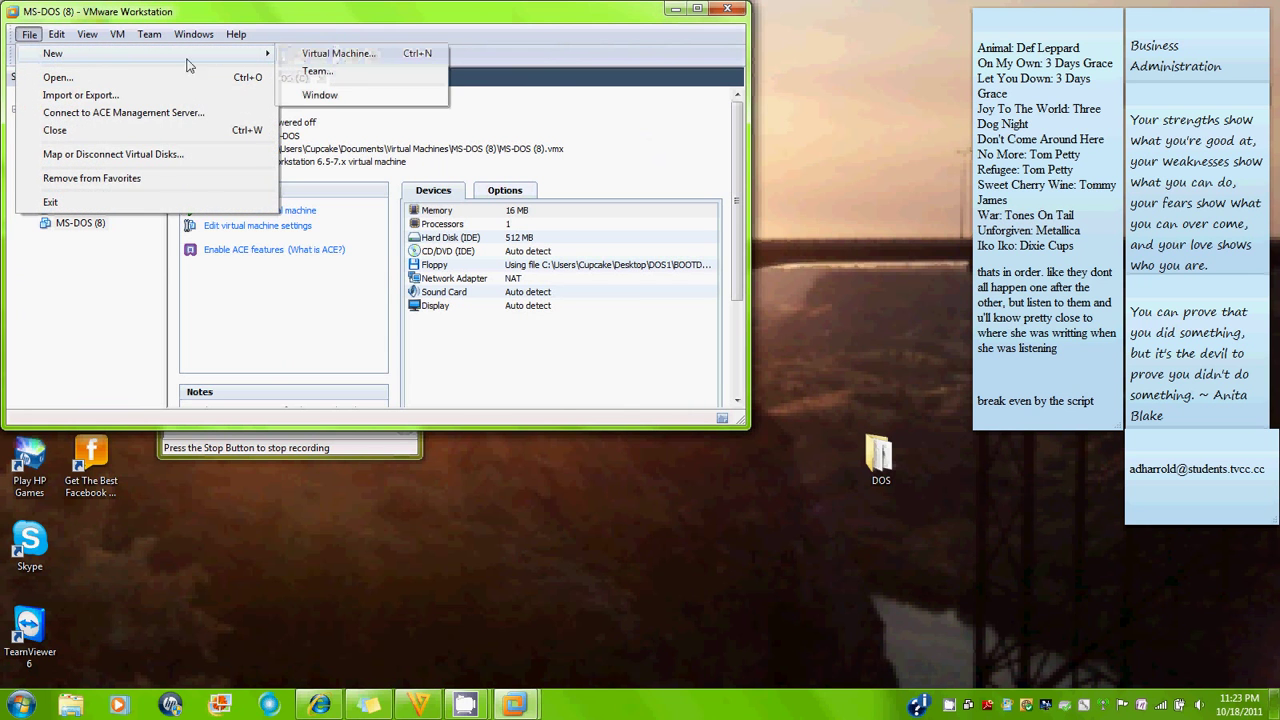
pyautogui.click(333, 57)
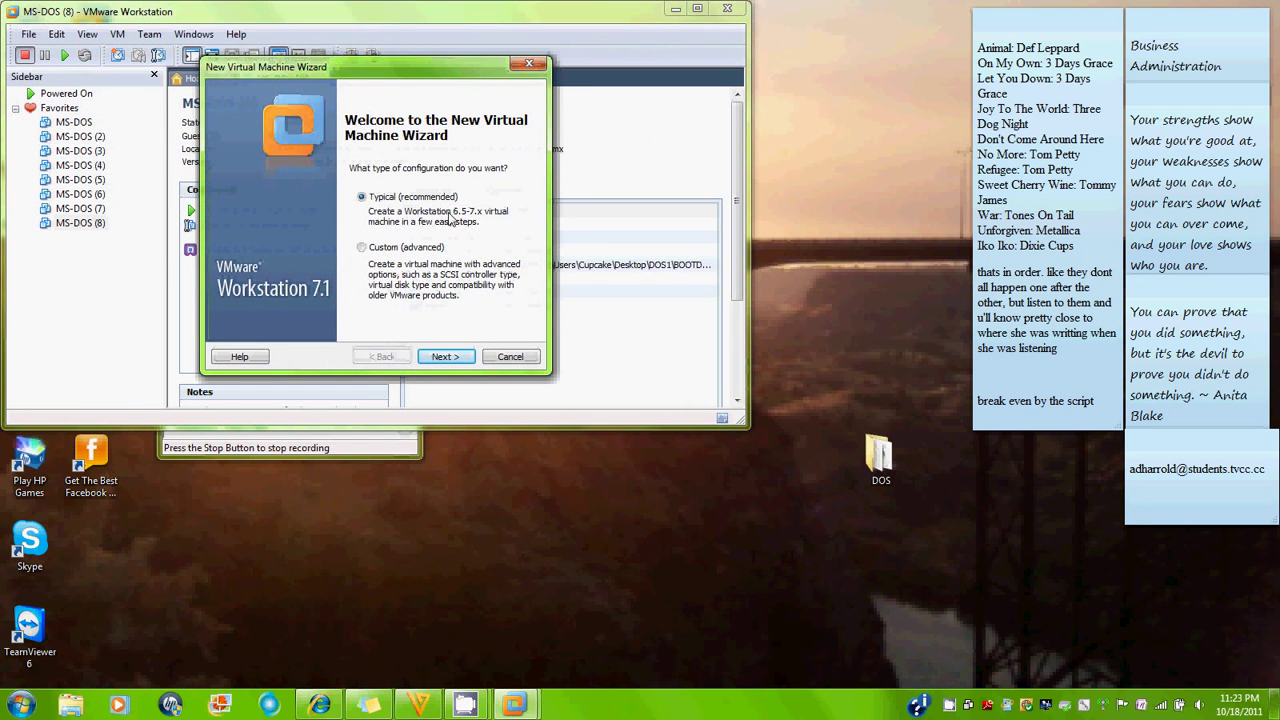
pyautogui.click(511, 338)
pyautogui.click(458, 355)
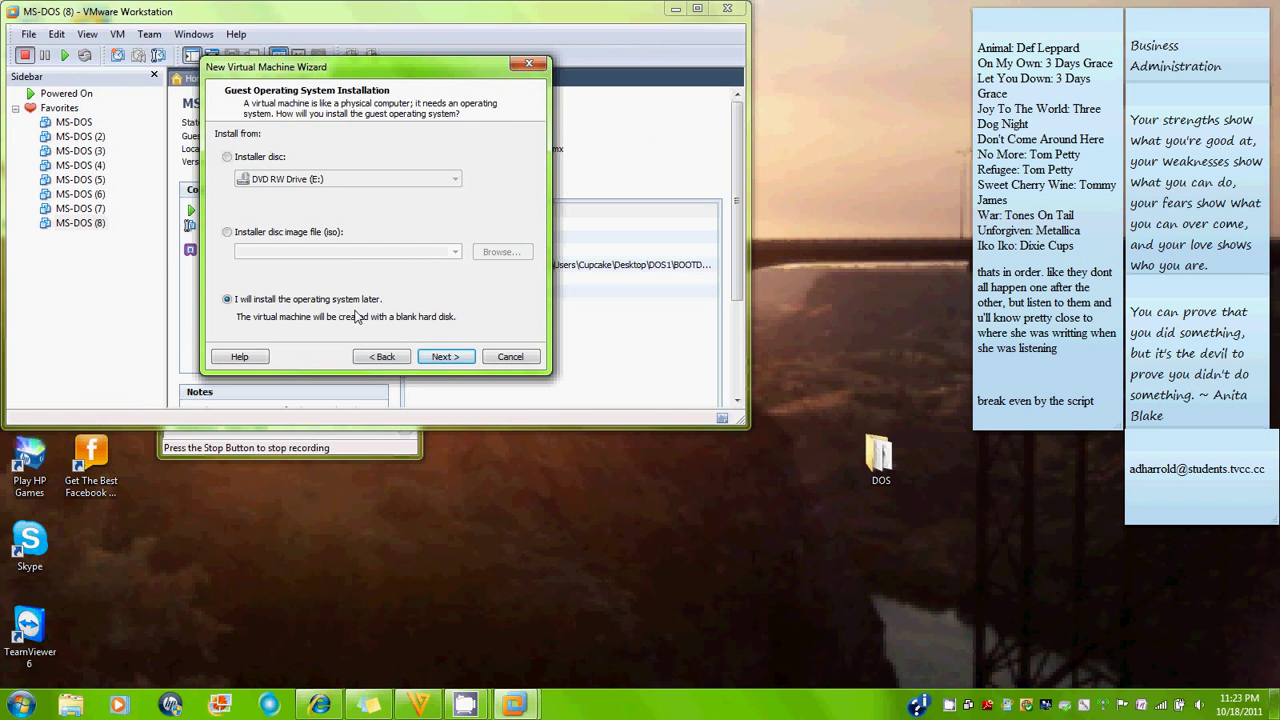
pyautogui.click(460, 358)
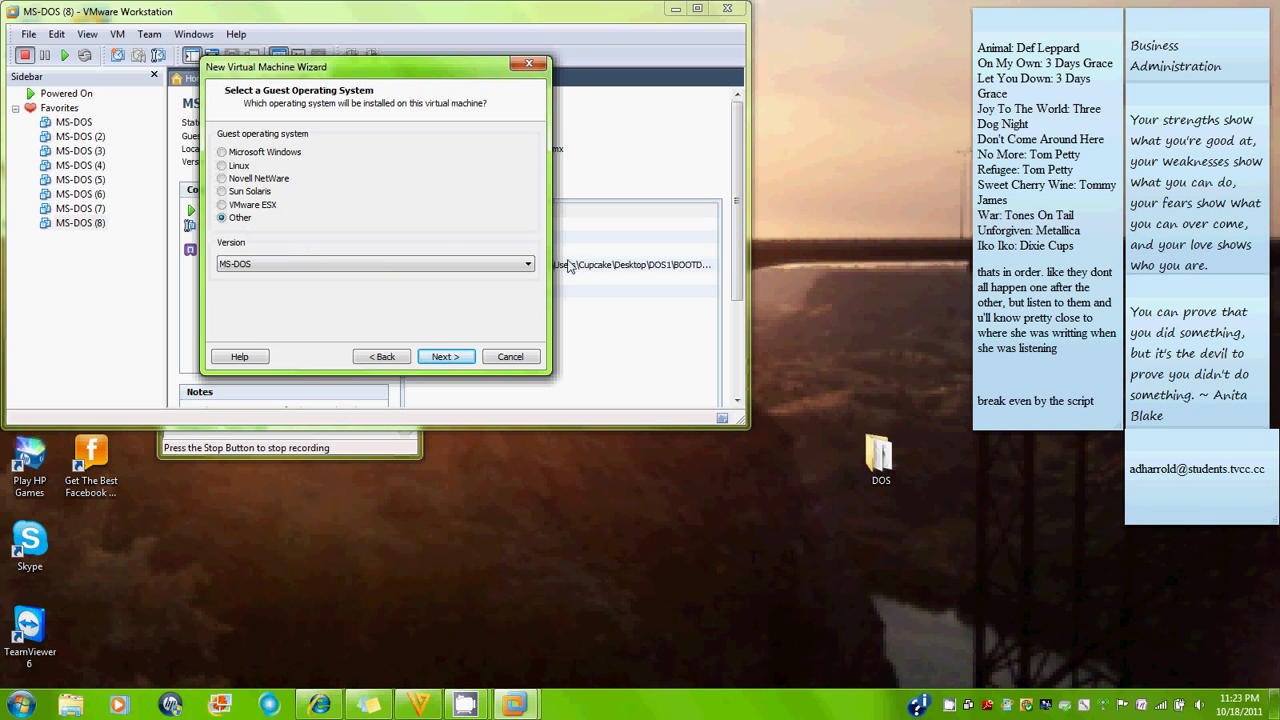
# Set the guest system version to MS-DOS, keep the suggested name and location, and specify a 512 MB single-file disk
pyautogui.click(528, 266)
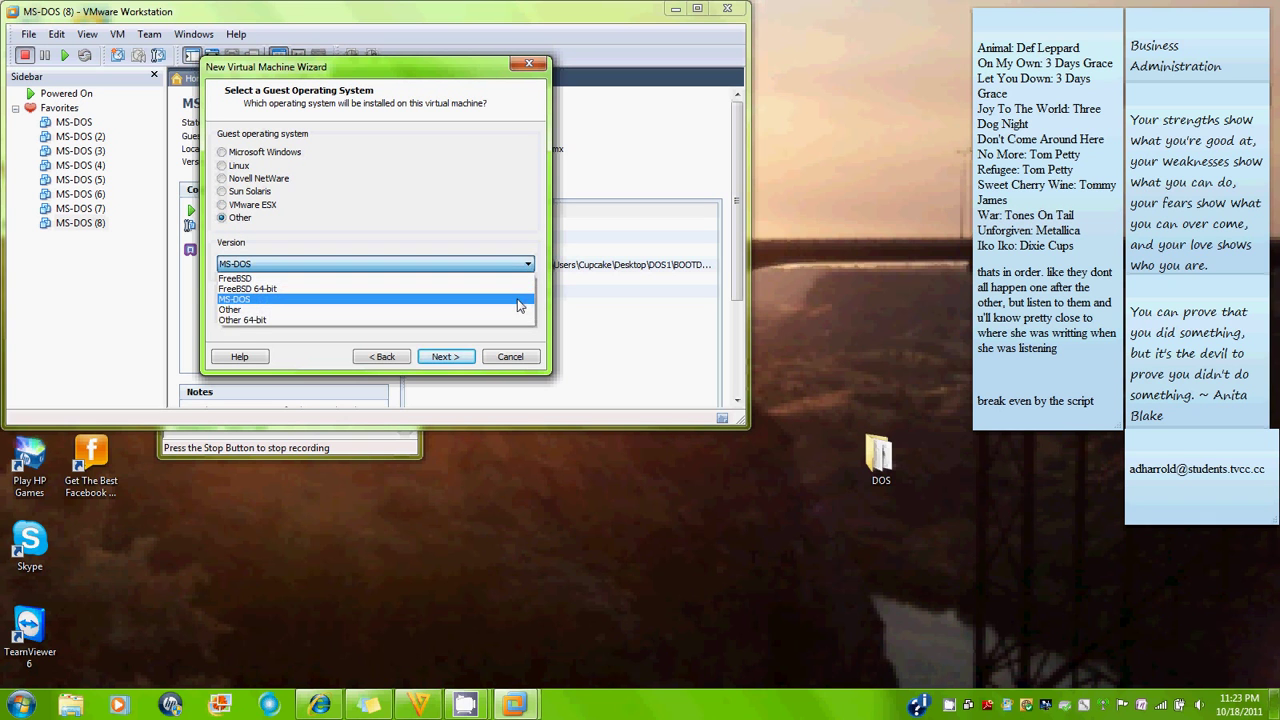
pyautogui.click(519, 299)
pyautogui.click(445, 357)
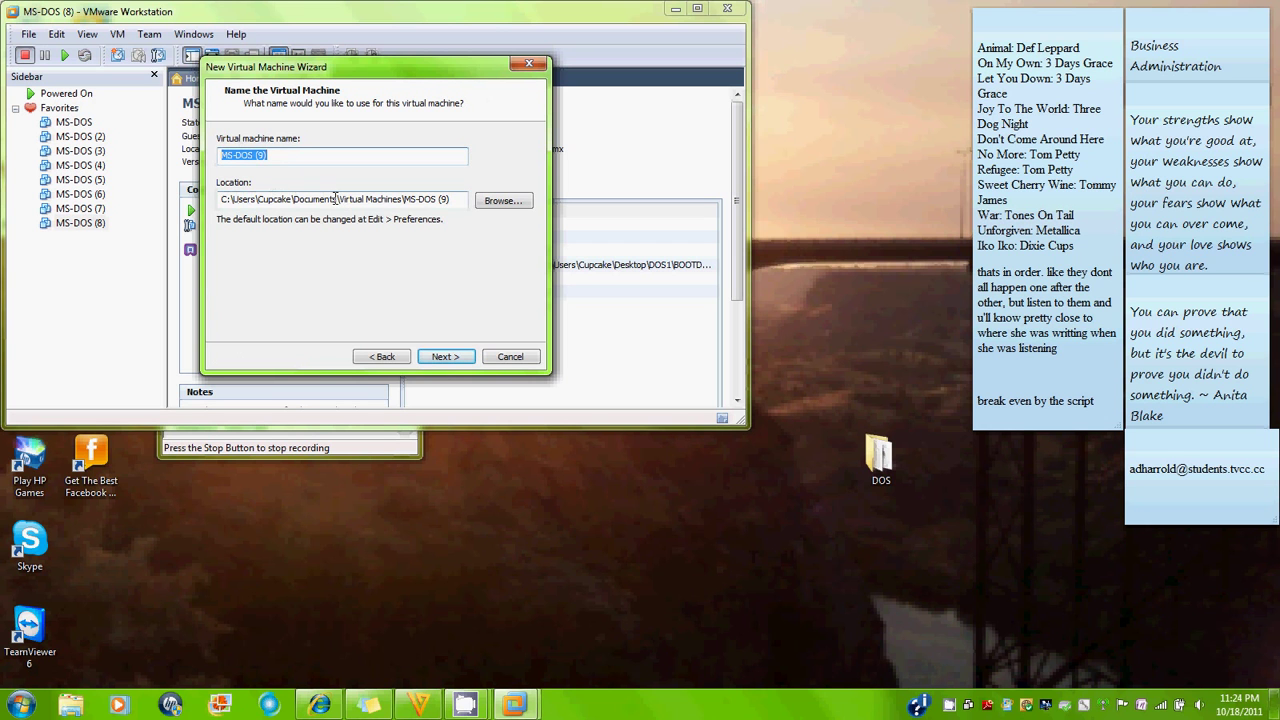
pyautogui.click(465, 357)
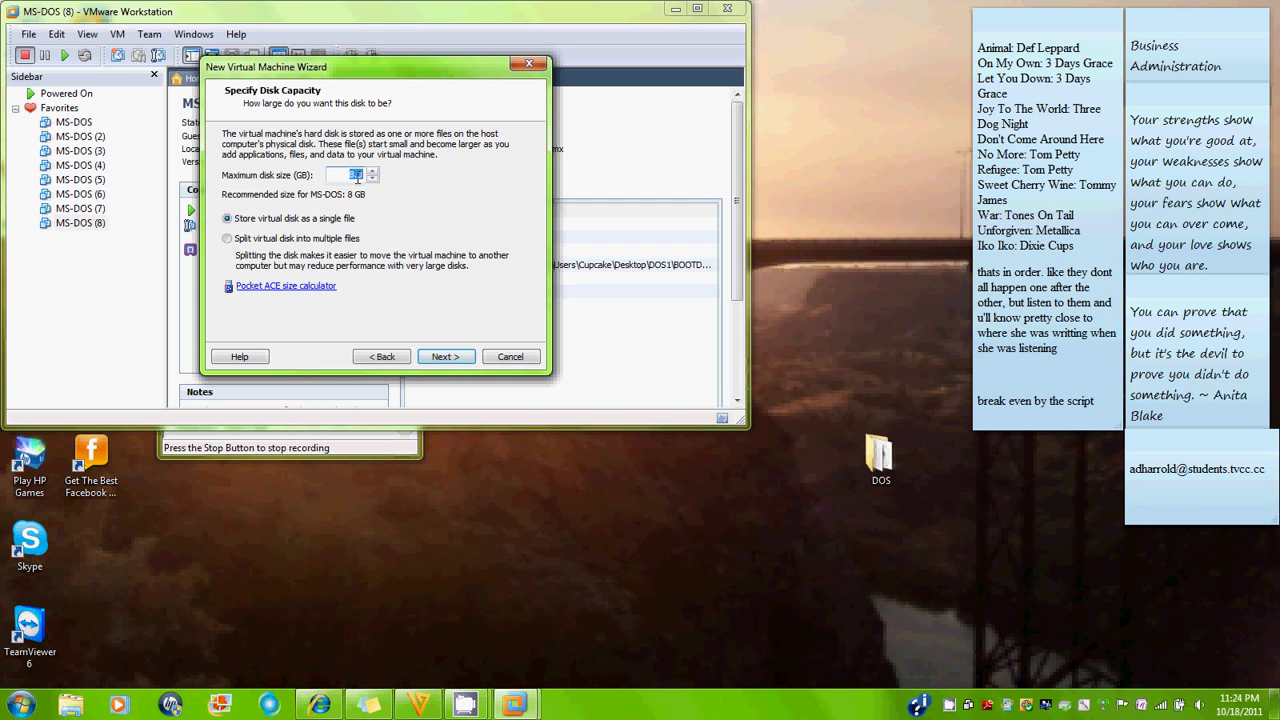
pyautogui.write('500')
pyautogui.click(463, 360)
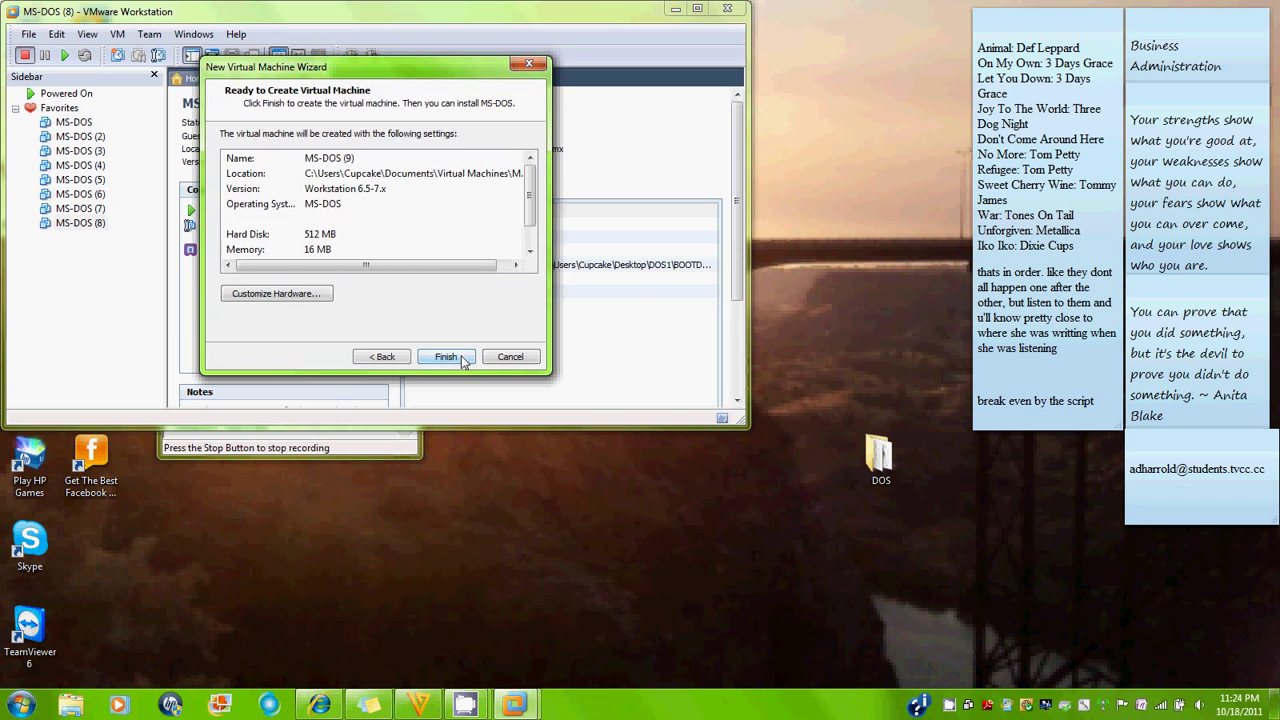
# Customize the new machine's hardware so the floppy drive connects at power on and uses a floppy image file
pyautogui.click(326, 300)
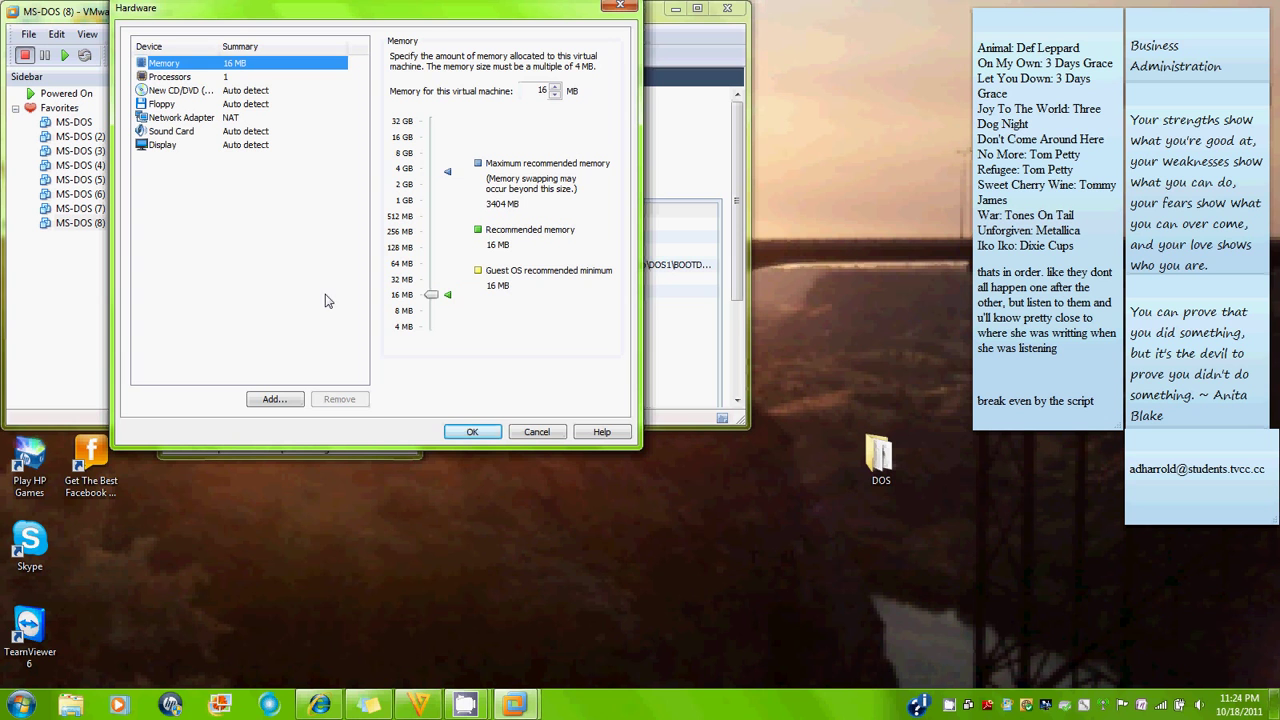
pyautogui.click(278, 106)
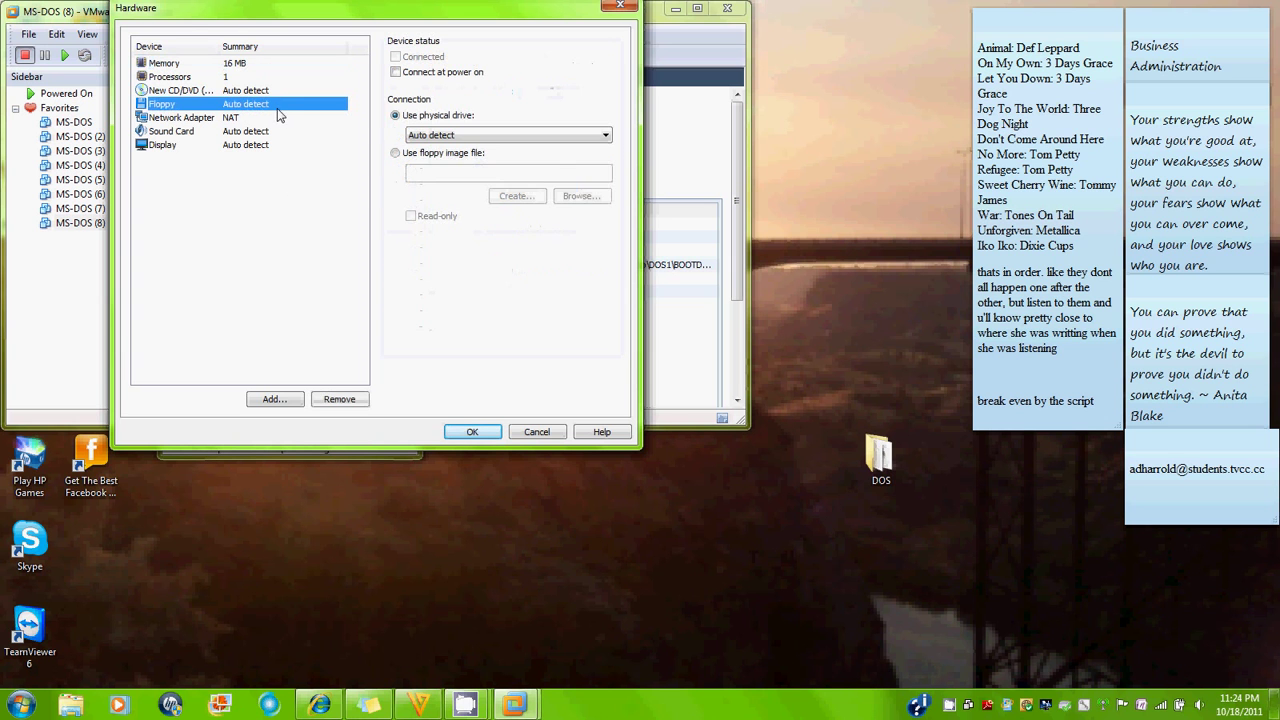
pyautogui.click(396, 73)
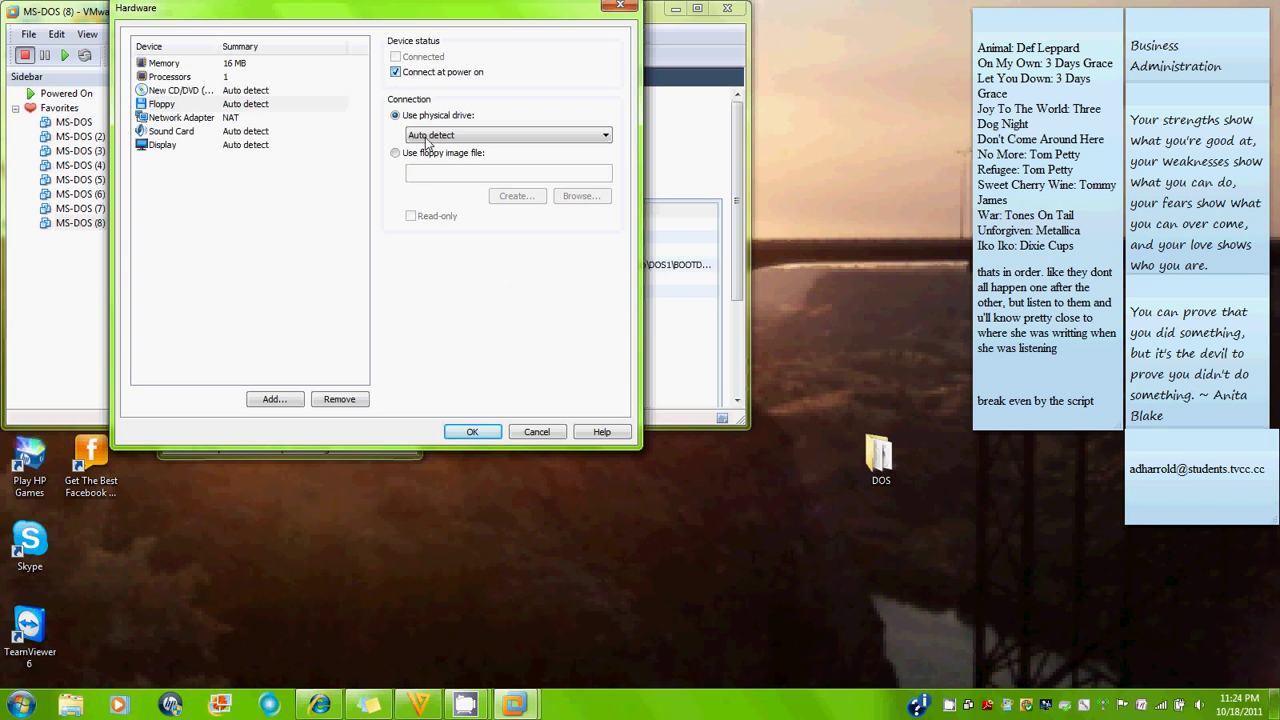
pyautogui.click(396, 153)
# Load disk01.144 from the DOS1 folder as the floppy image, with all file types listed, and finish creating the virtual machine
pyautogui.click(600, 197)
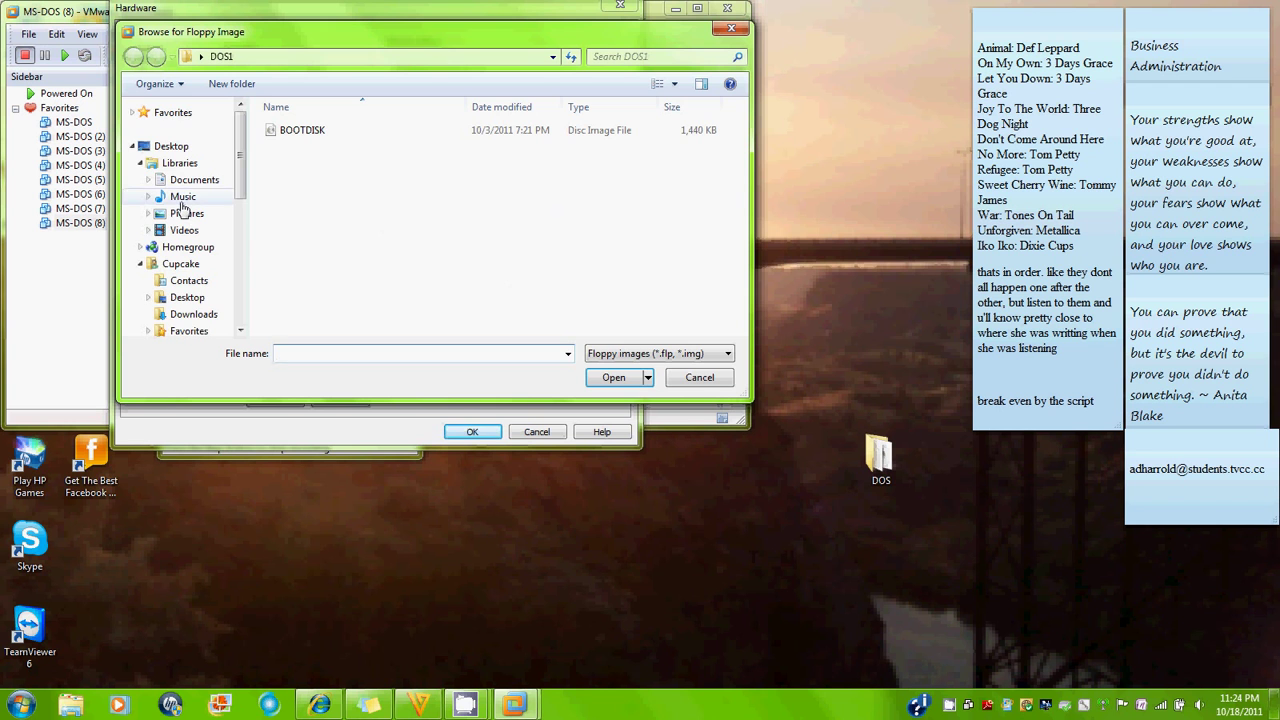
pyautogui.scroll(-6, 180, 210)
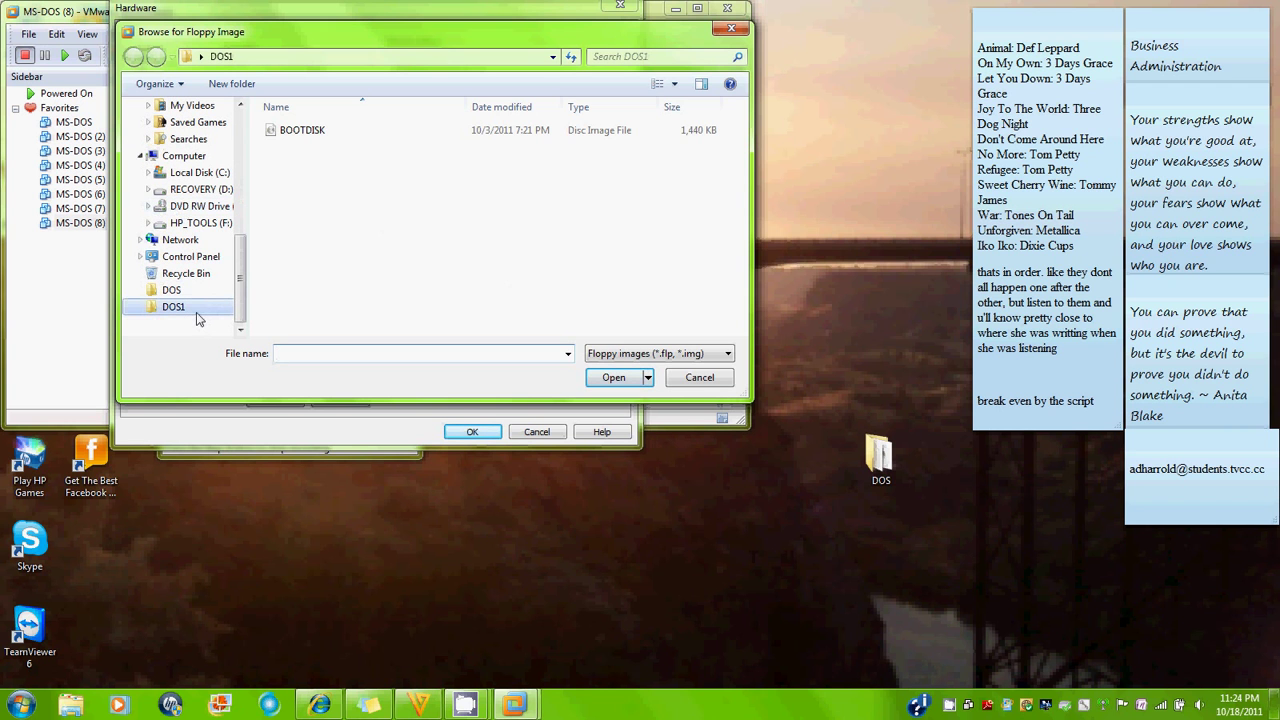
pyautogui.click(197, 314)
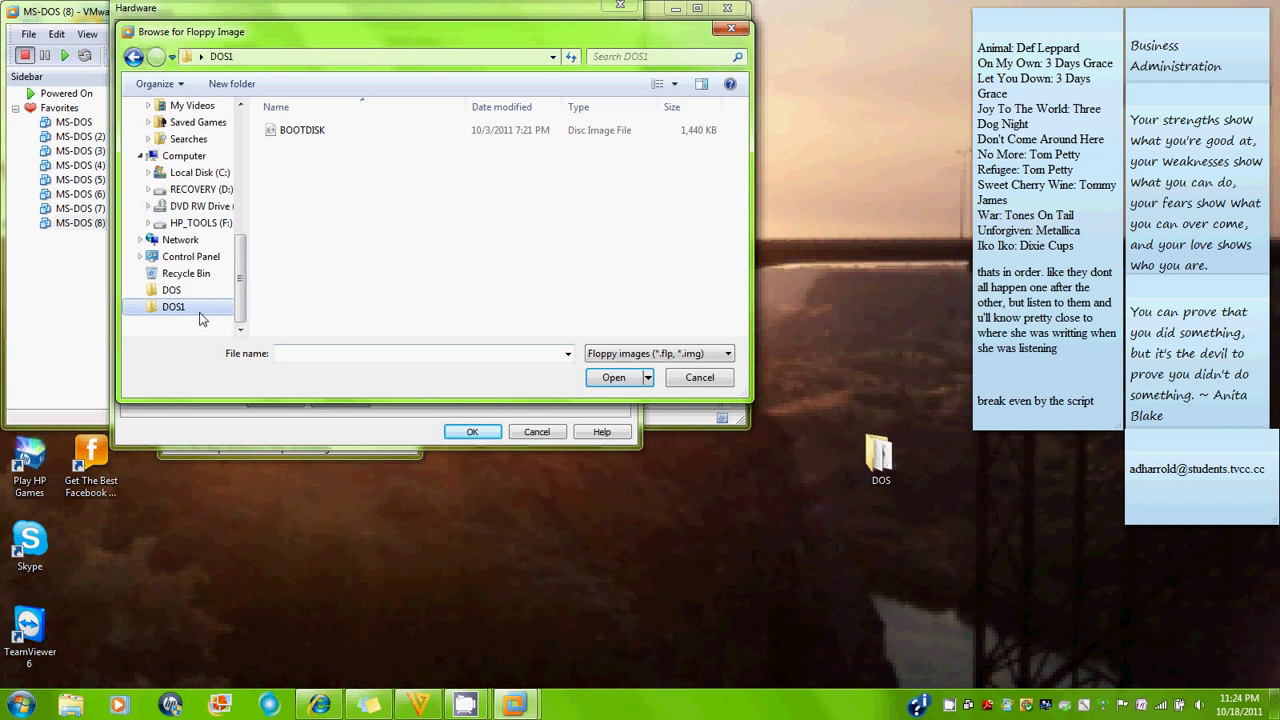
pyautogui.click(665, 355)
pyautogui.click(667, 383)
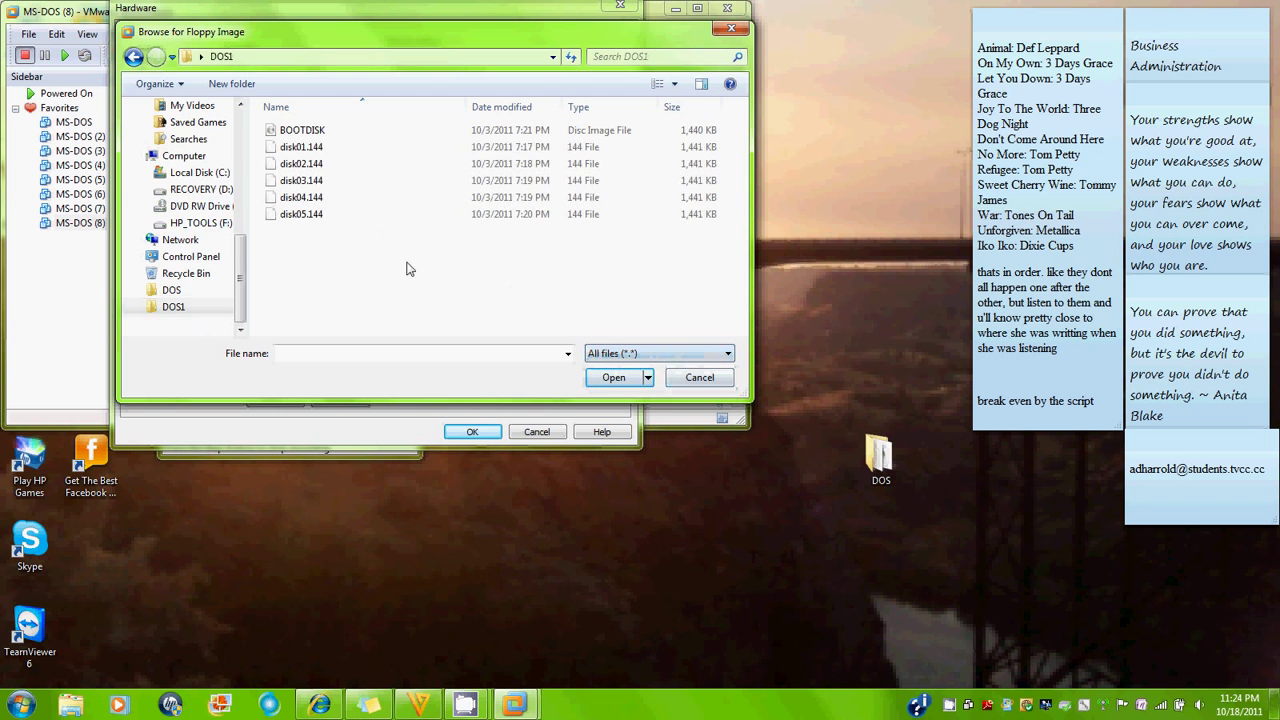
pyautogui.doubleClick(344, 148)
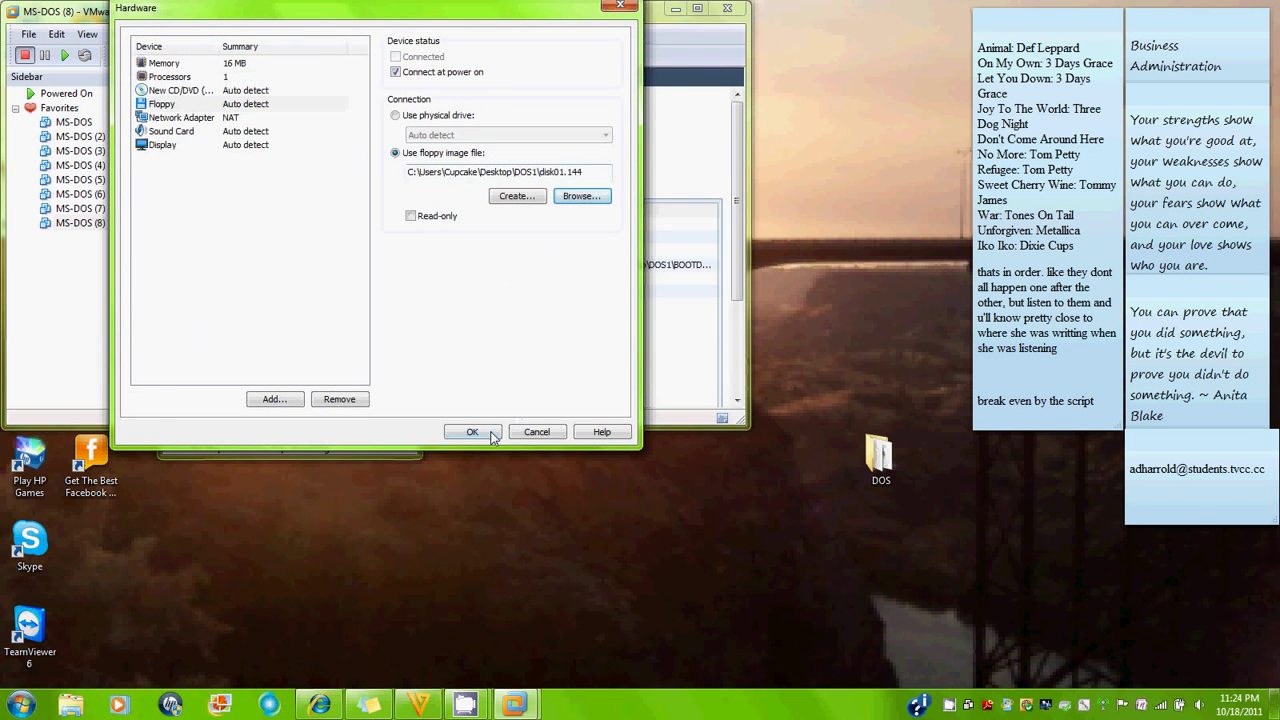
pyautogui.click(472, 432)
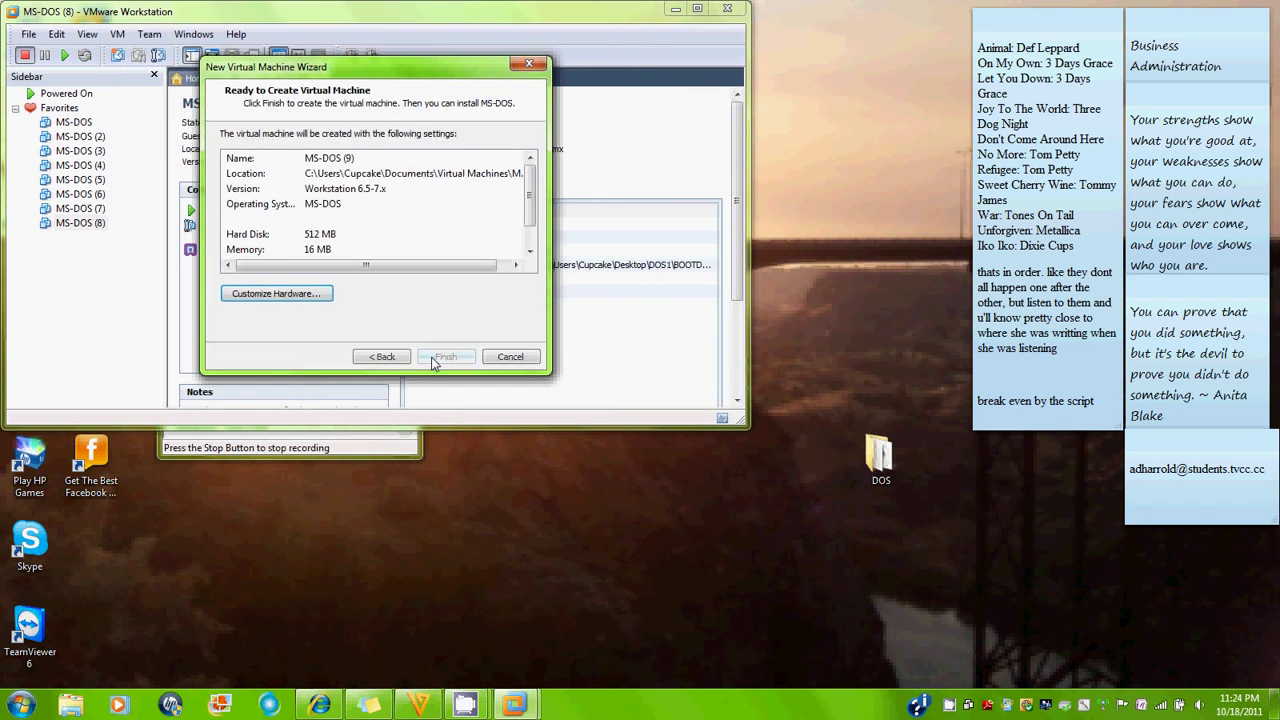
pyautogui.click(433, 362)
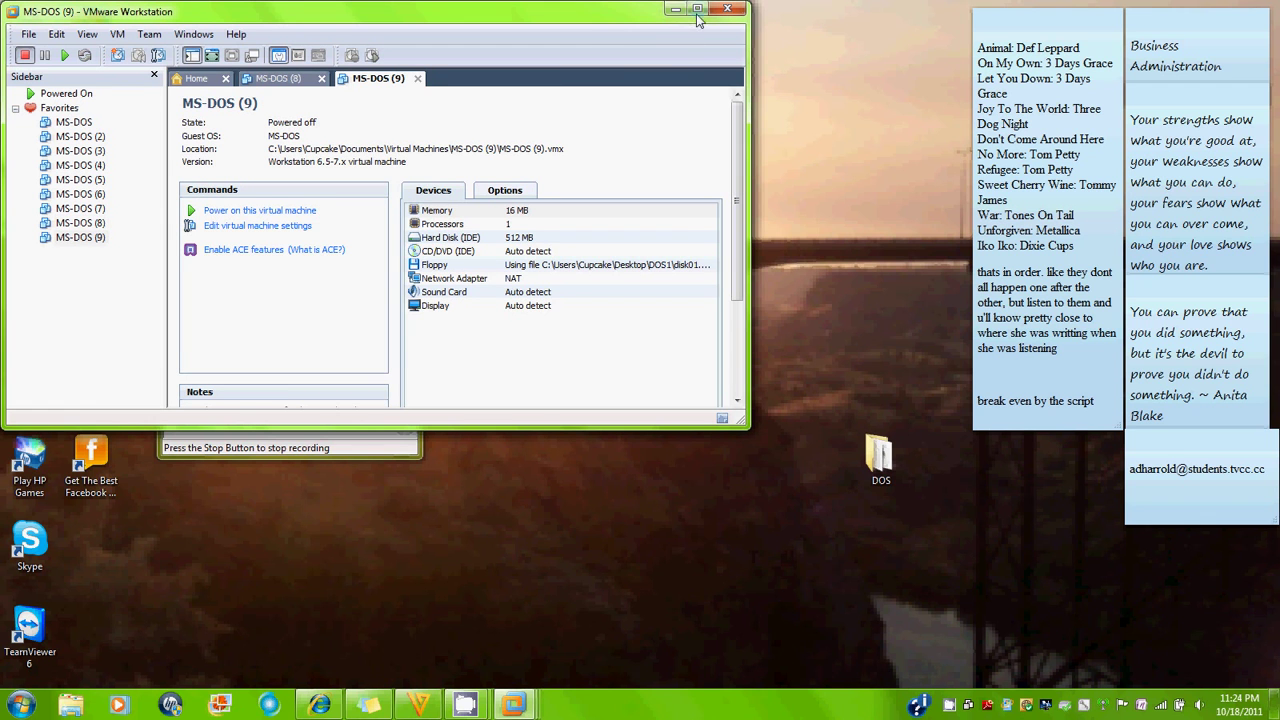
# Maximize the VMware window, power on MS-DOS (9), and continue into FDISK to initialize the hard disk
pyautogui.click(699, 15)
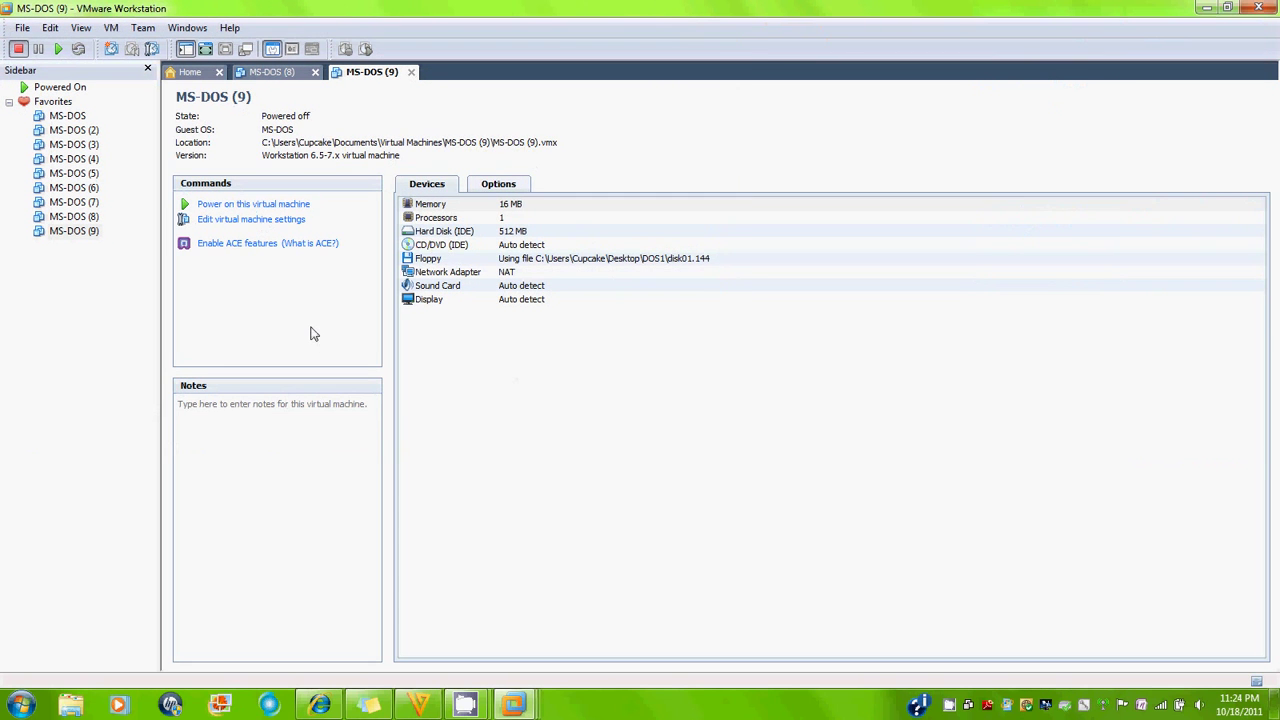
pyautogui.click(303, 205)
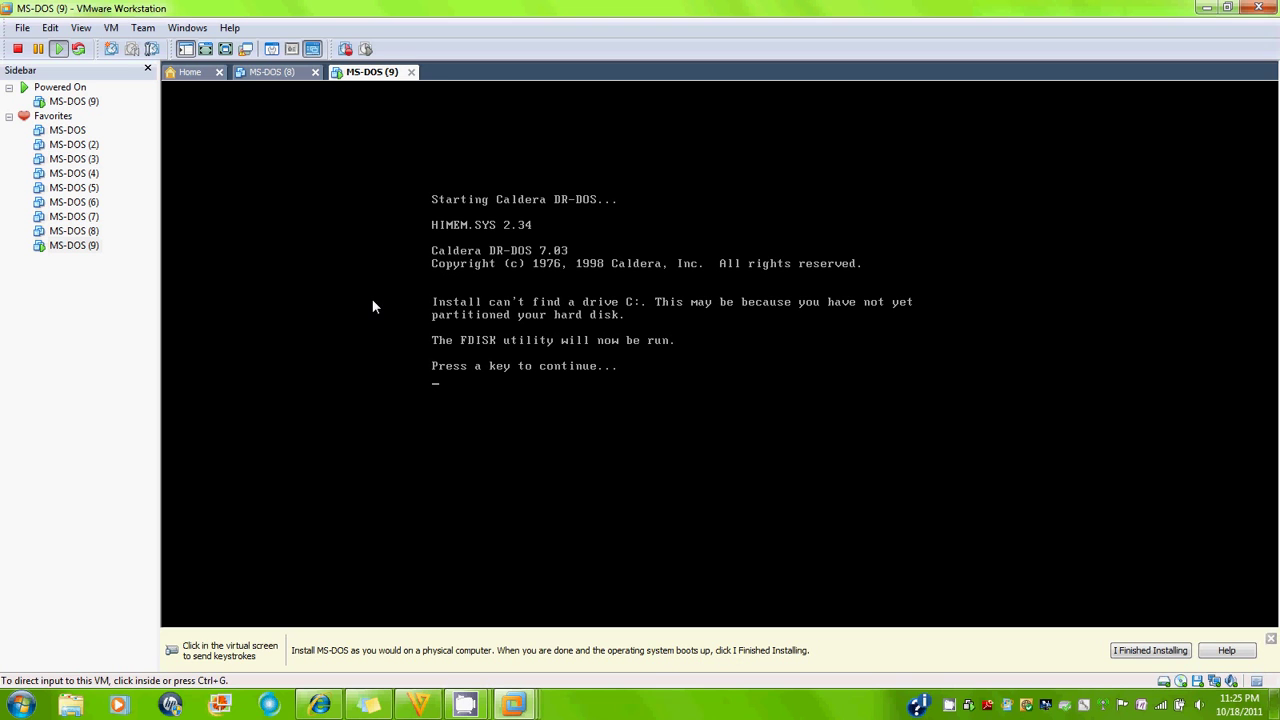
pyautogui.click(494, 344)
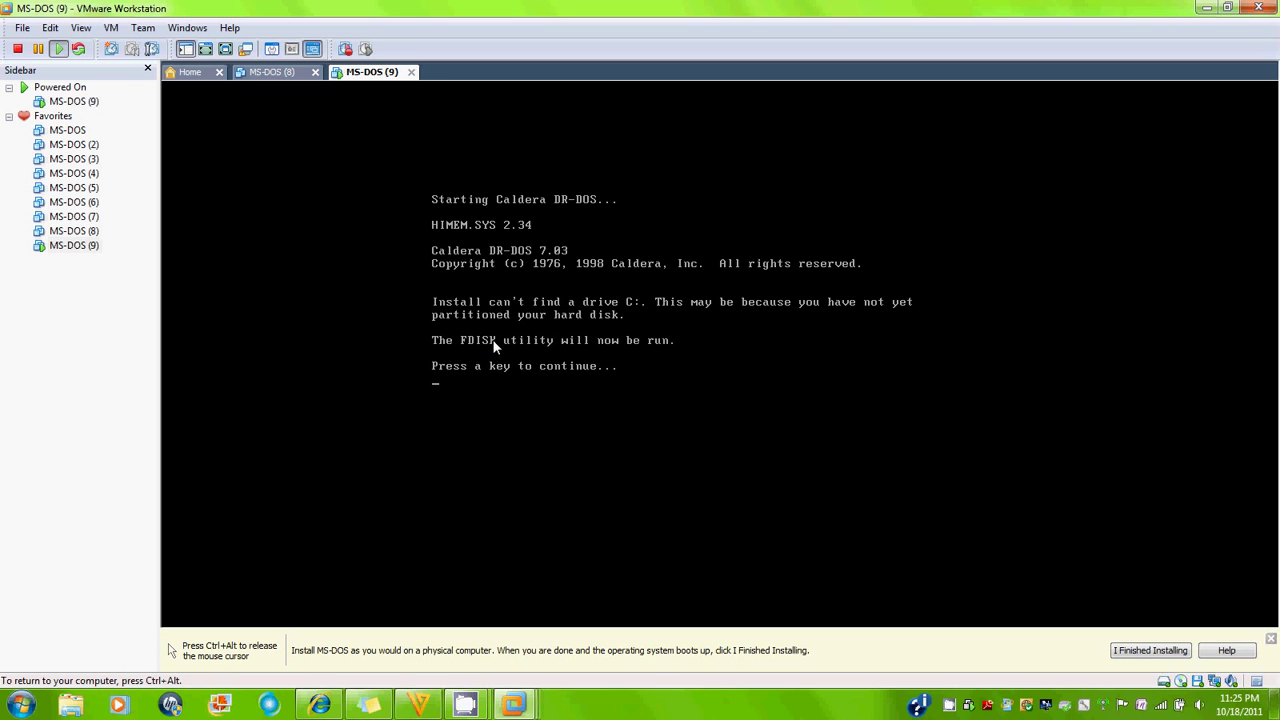
pyautogui.press('Return')
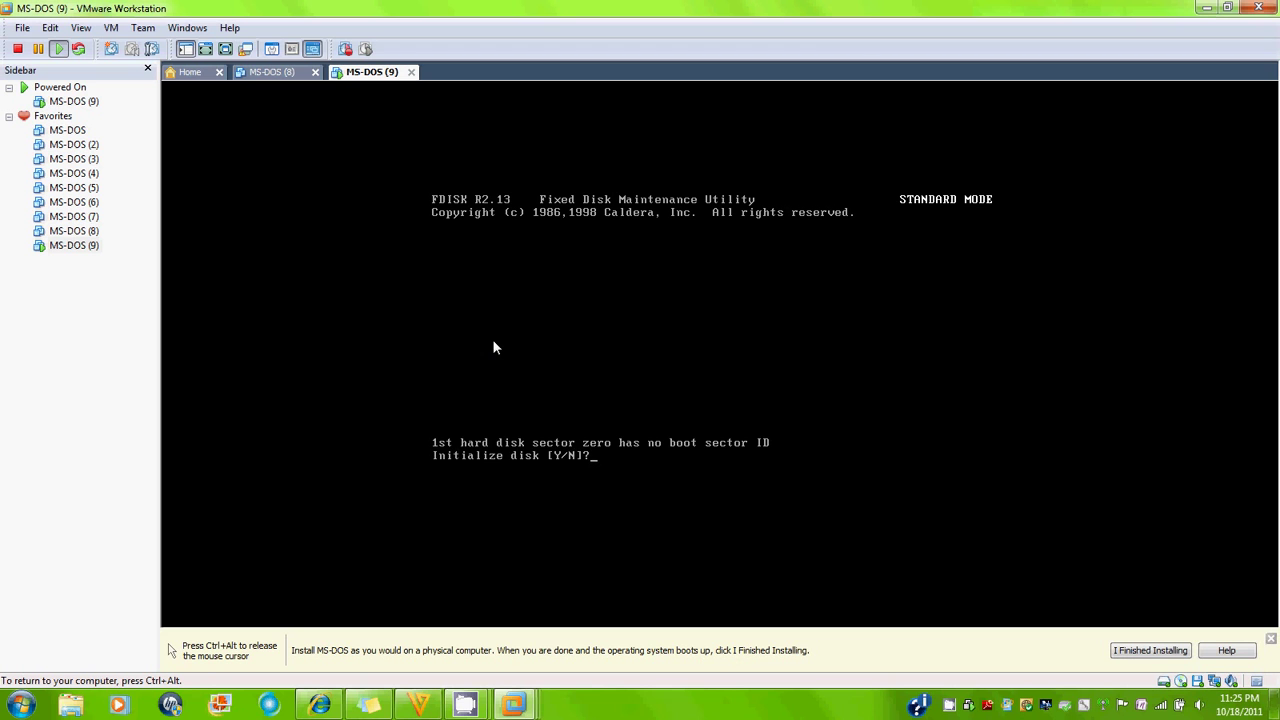
pyautogui.press('y')
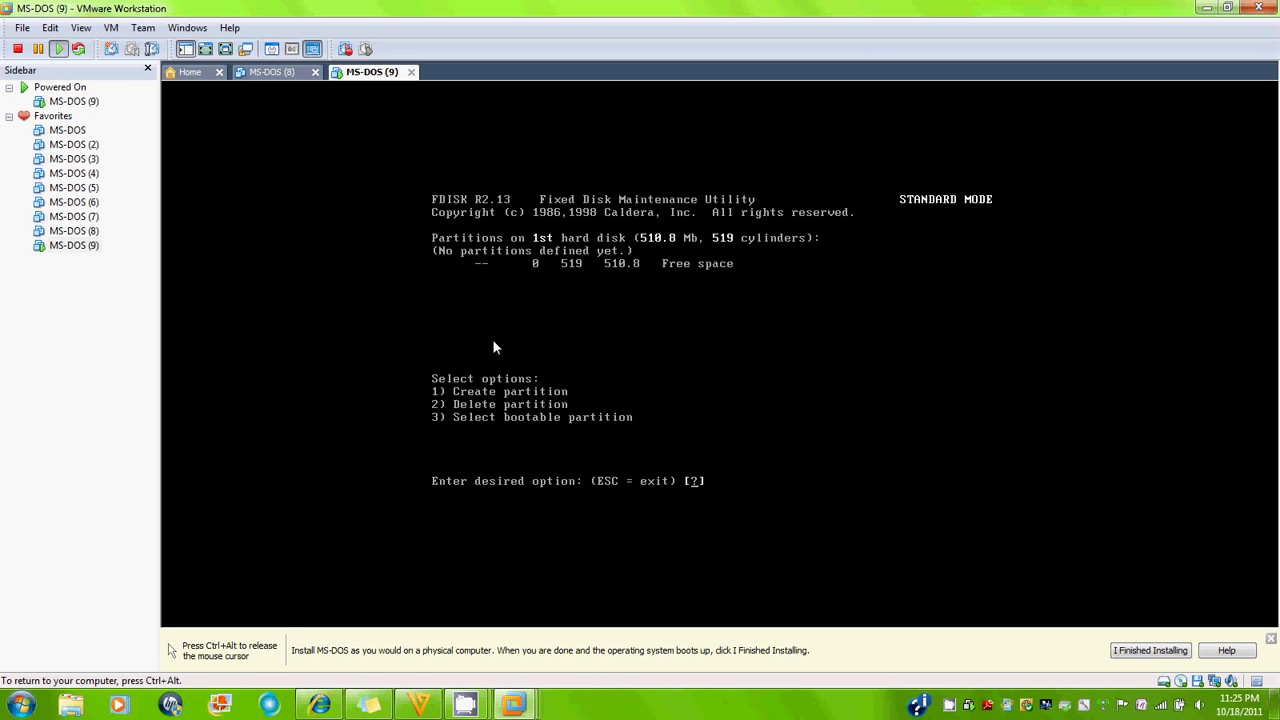
# Create a DOS primary partition on cylinders 0 - 518 without verifying the data area, and label the disk MSDOS9
pyautogui.press('1')
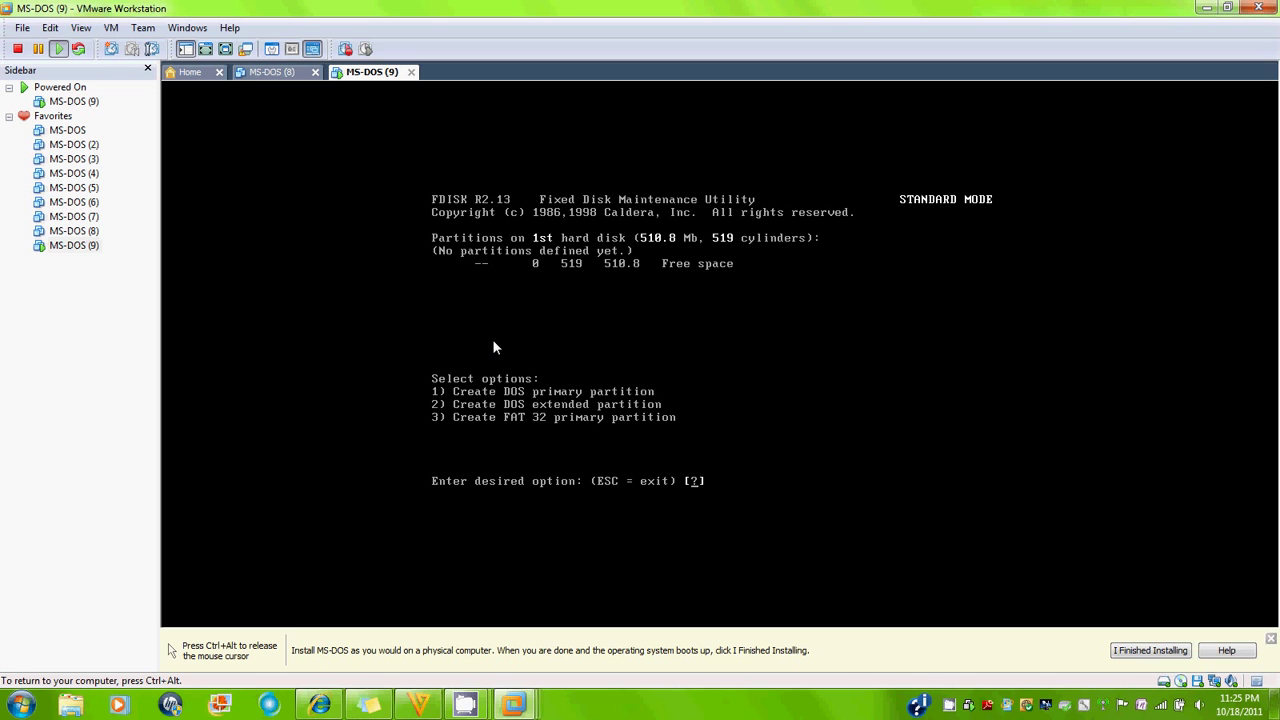
pyautogui.press('1')
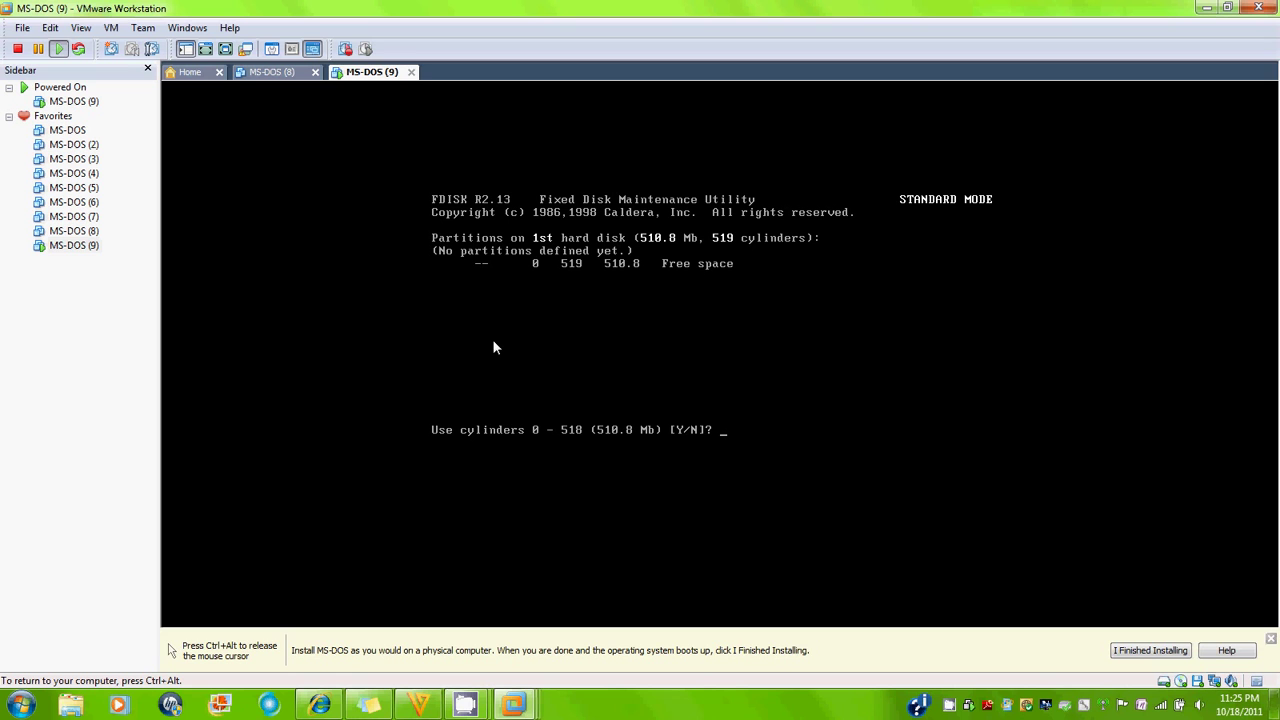
pyautogui.press('y')
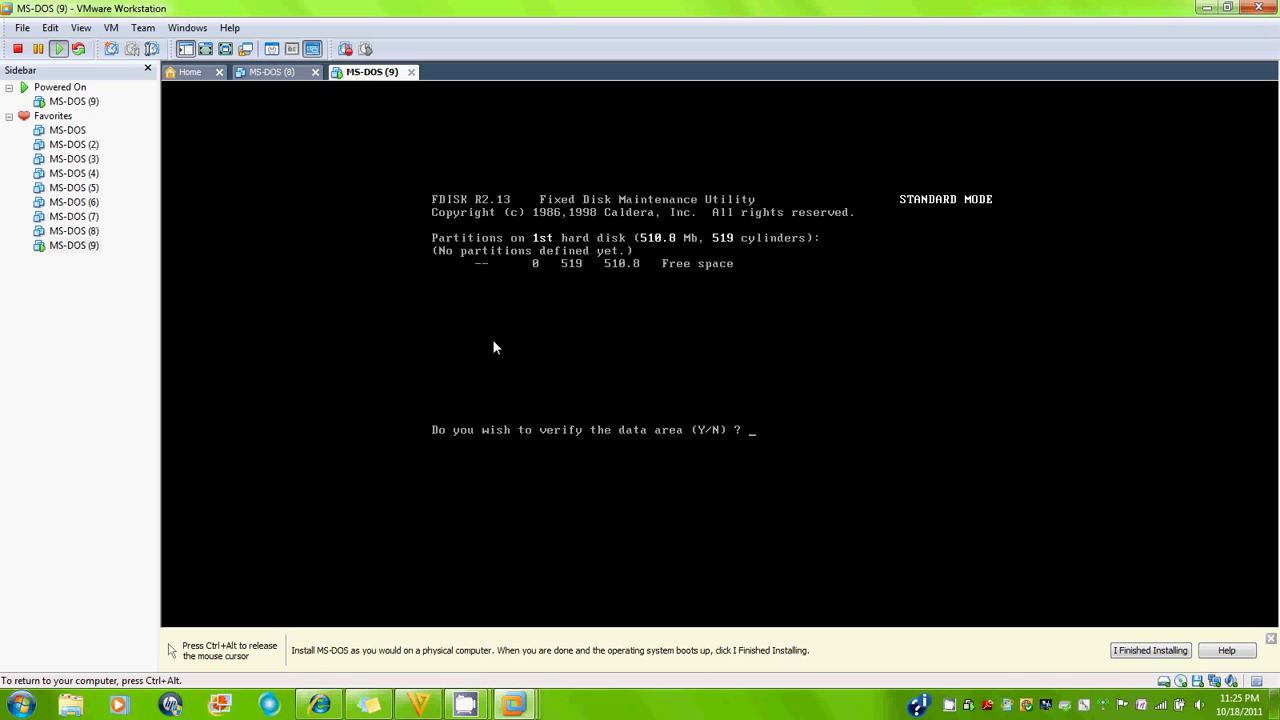
pyautogui.press('n')
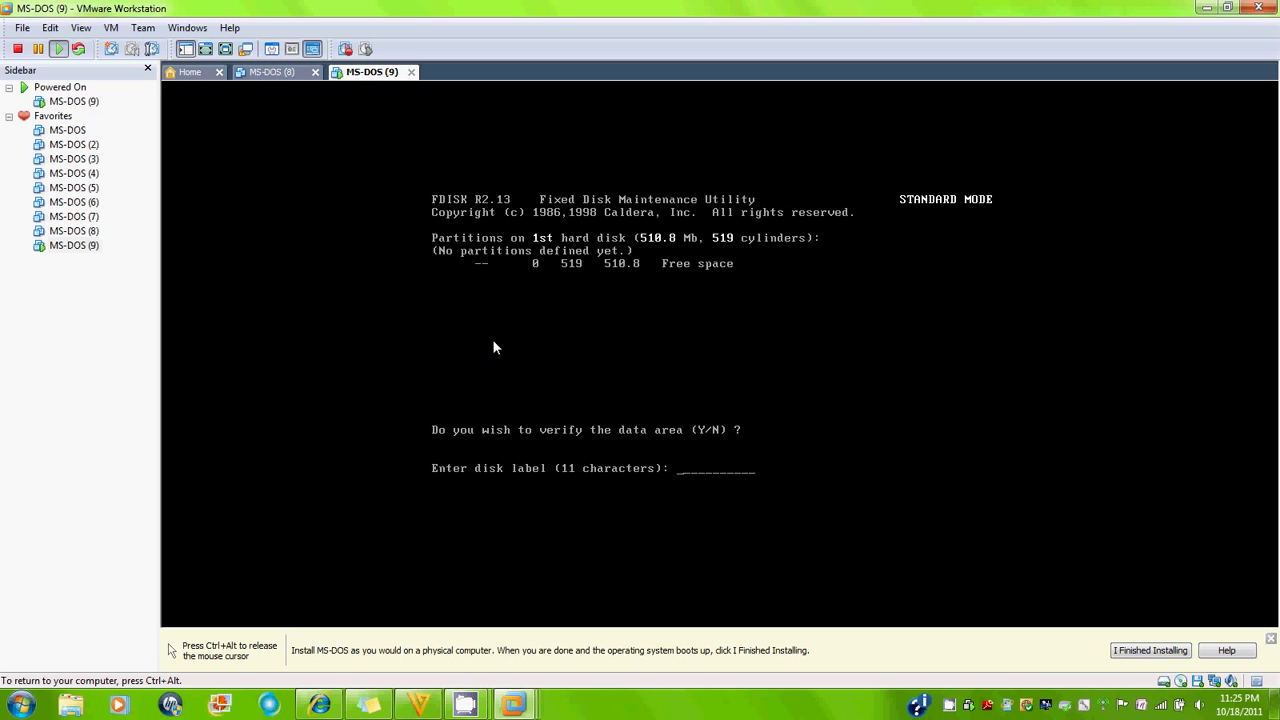
pyautogui.write('MSDOS9')
pyautogui.press('Return')
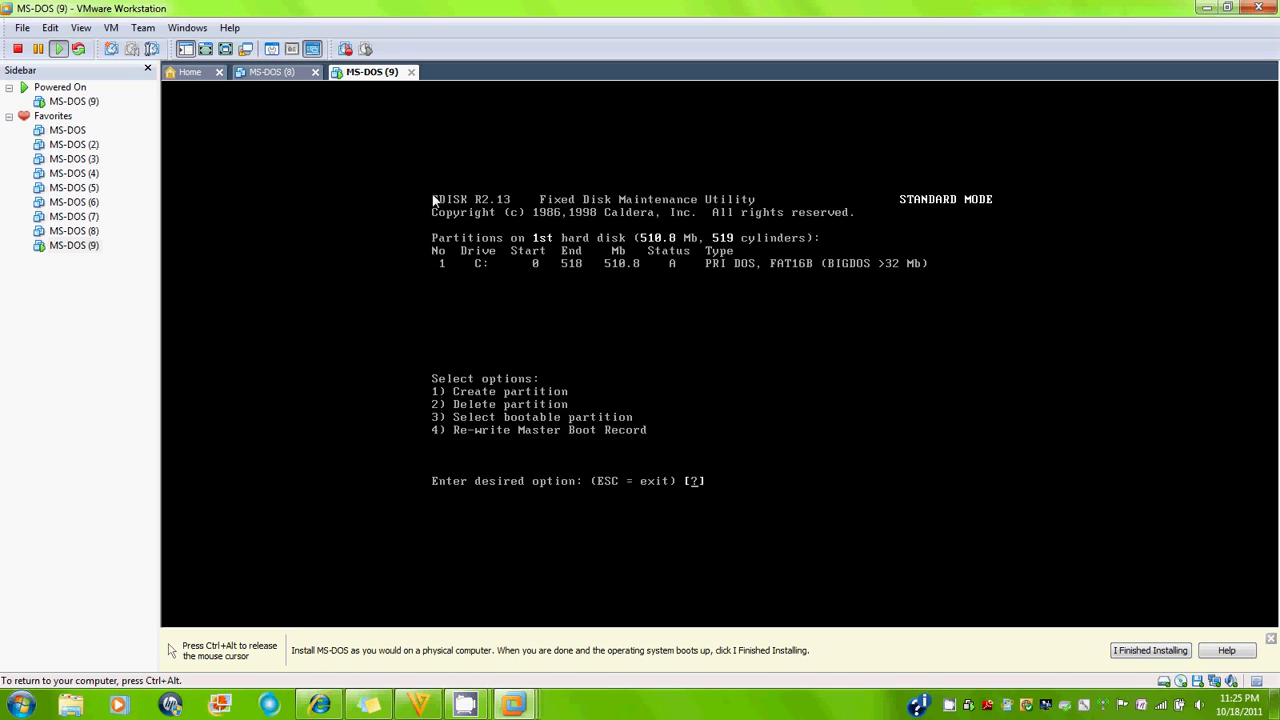
# Release input from the guest and reset the MS-DOS (9) virtual machine
pyautogui.hotkey('ctrl', 'alt')
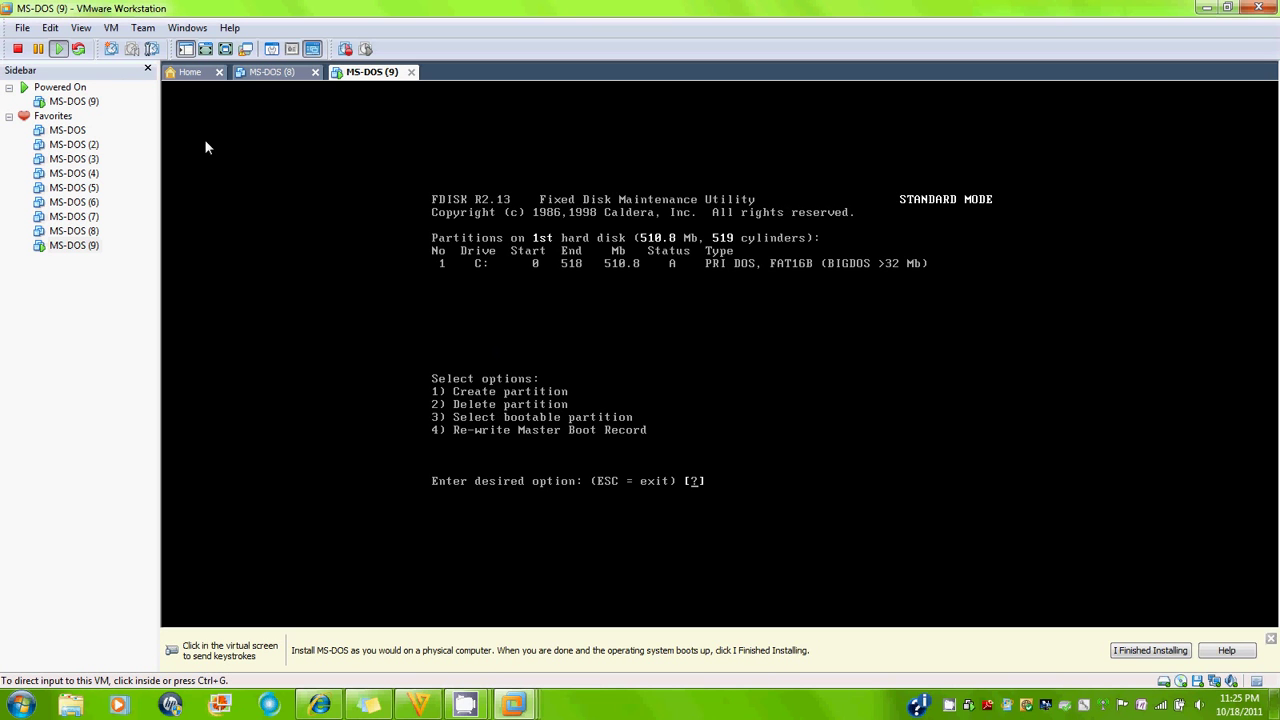
pyautogui.click(80, 49)
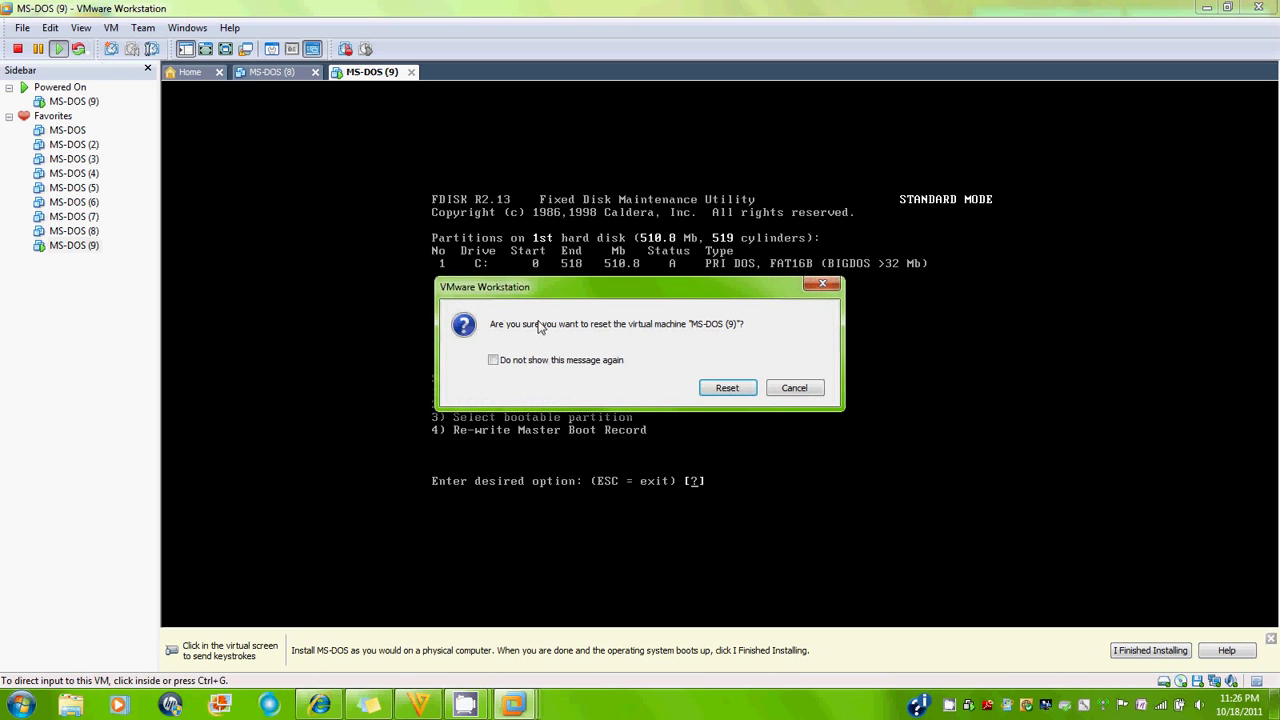
pyautogui.click(726, 390)
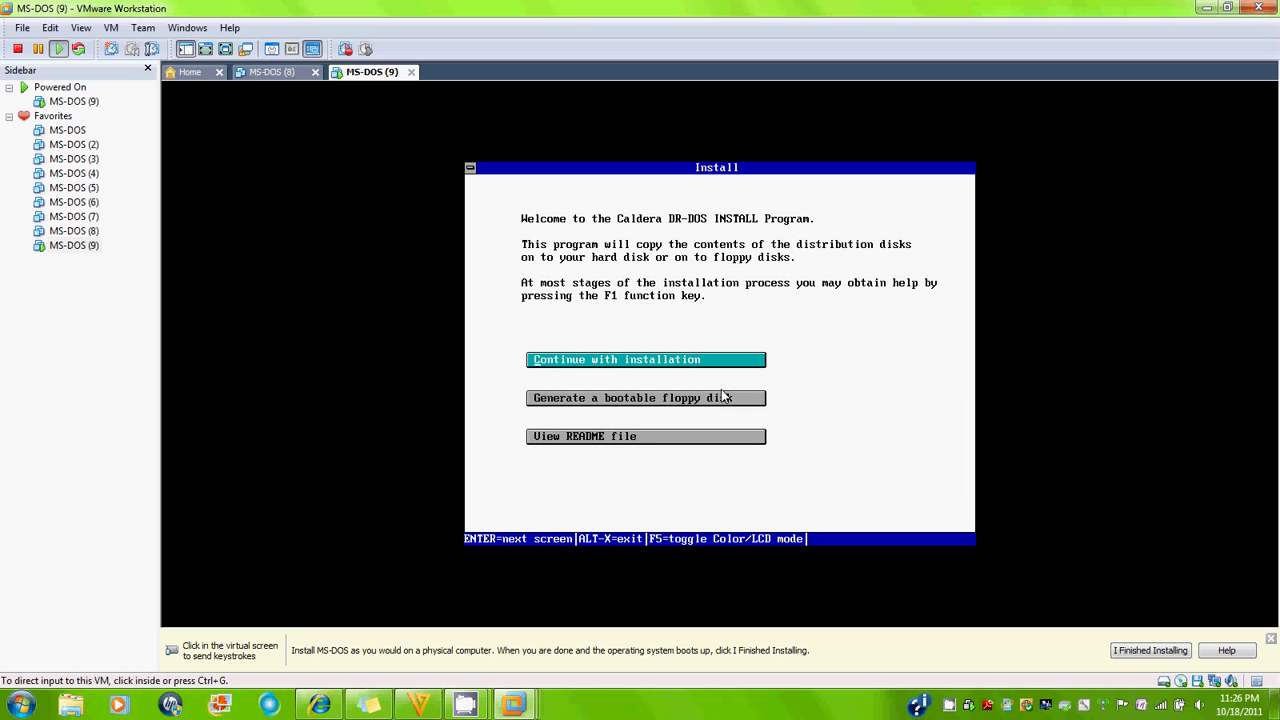
# Continue with the Caldera DR-DOS installation and accept the End User License Agreement
pyautogui.click(900, 379)
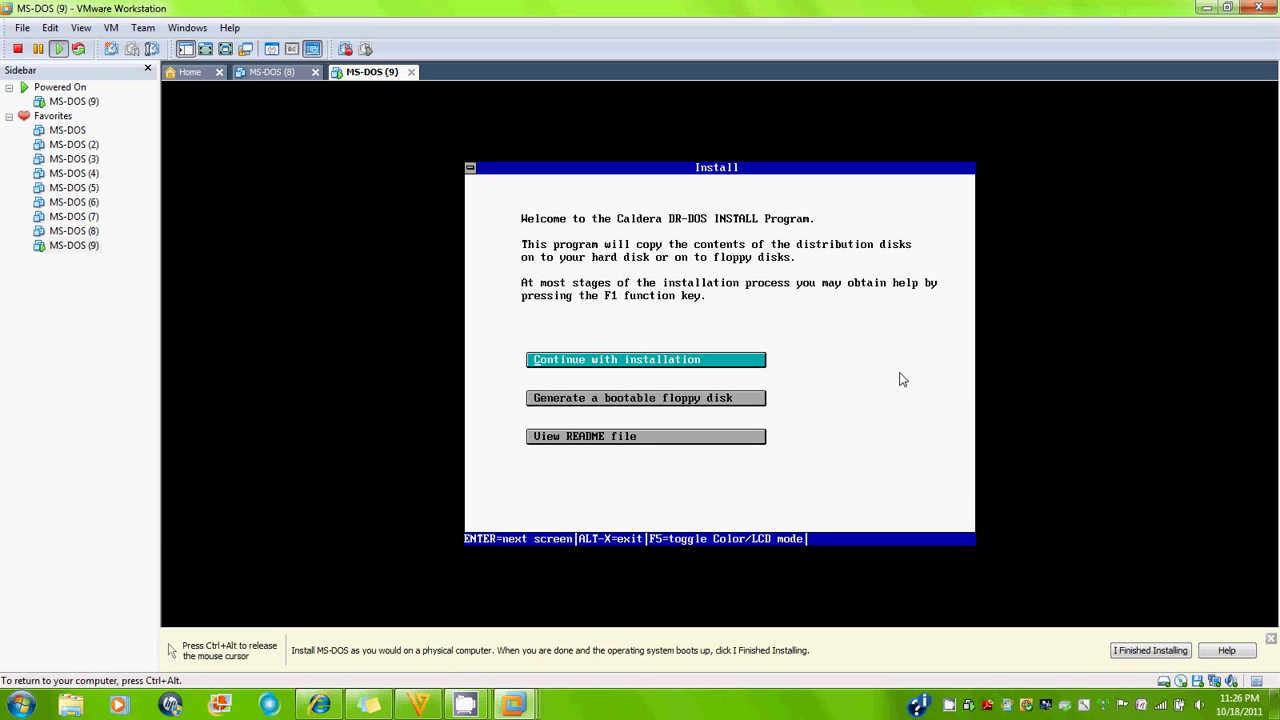
pyautogui.press('Return')
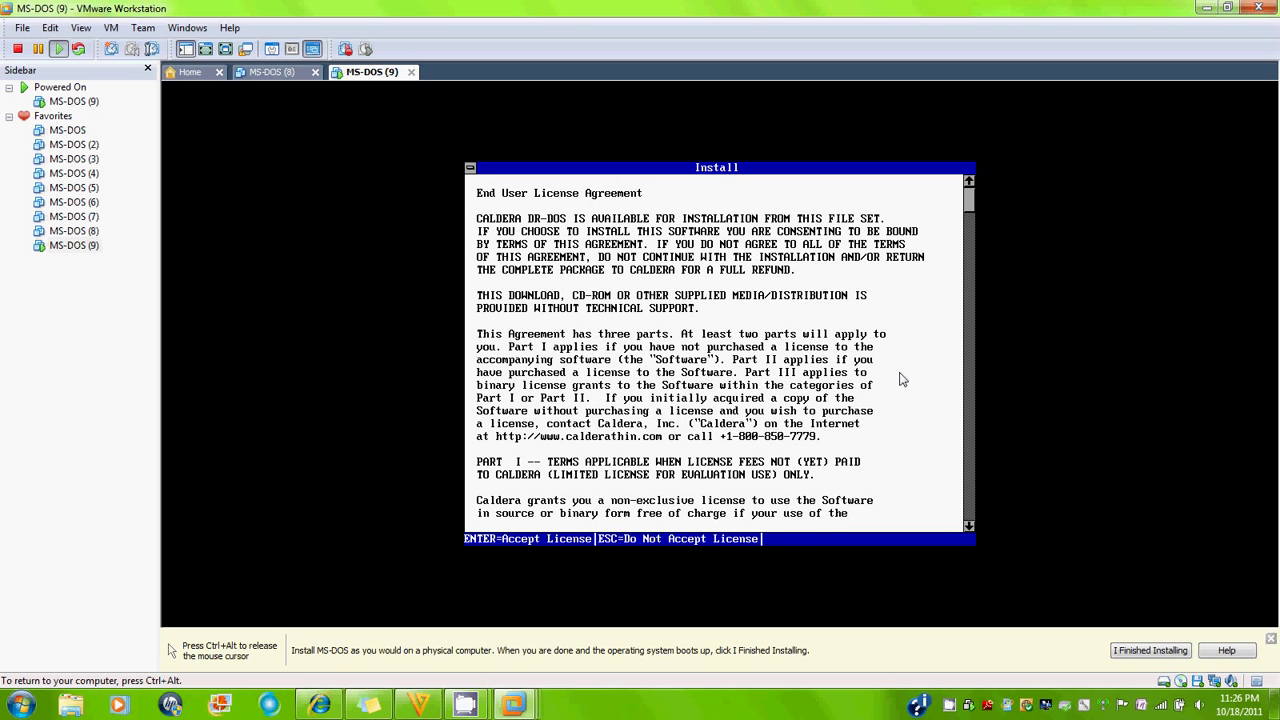
pyautogui.press('Return')
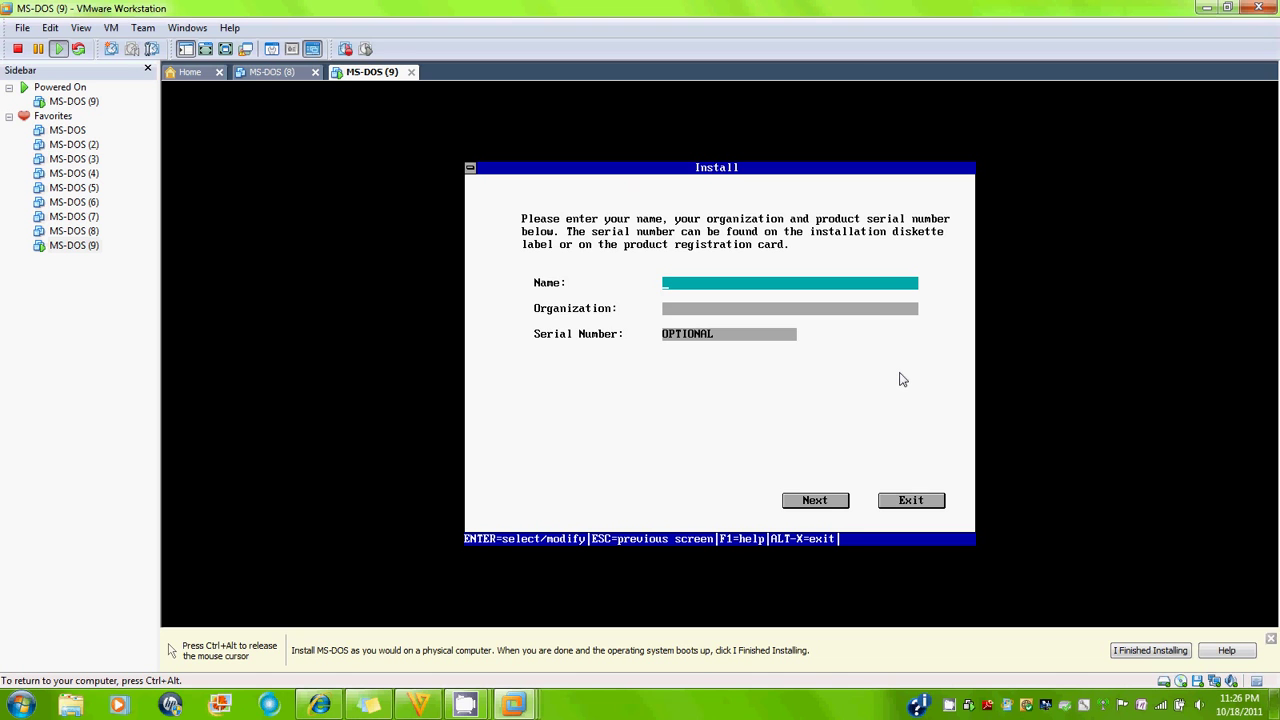
# Enter the user's first name in the registration form, keep the organization blank and the serial number as OPTIONAL, and continue
pyautogui.press('Return')
pyautogui.write('Ashley')
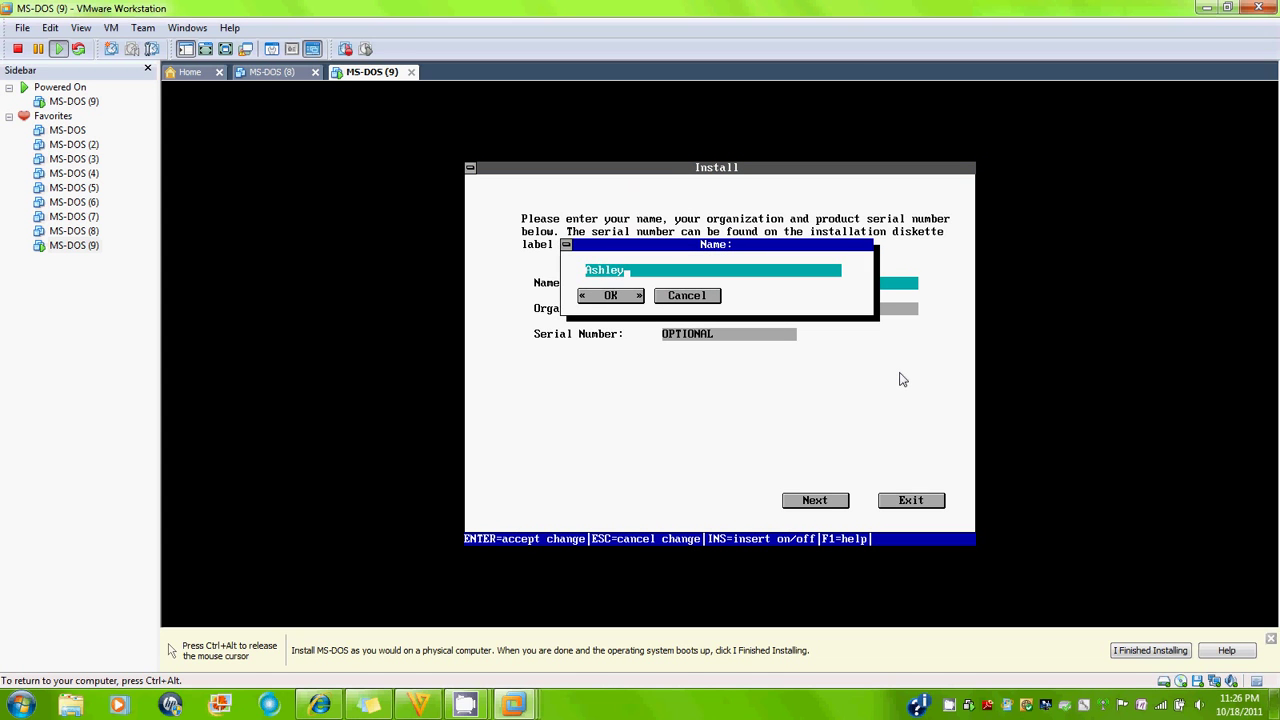
pyautogui.press('Return')
pyautogui.press('Return')
pyautogui.press('Return')
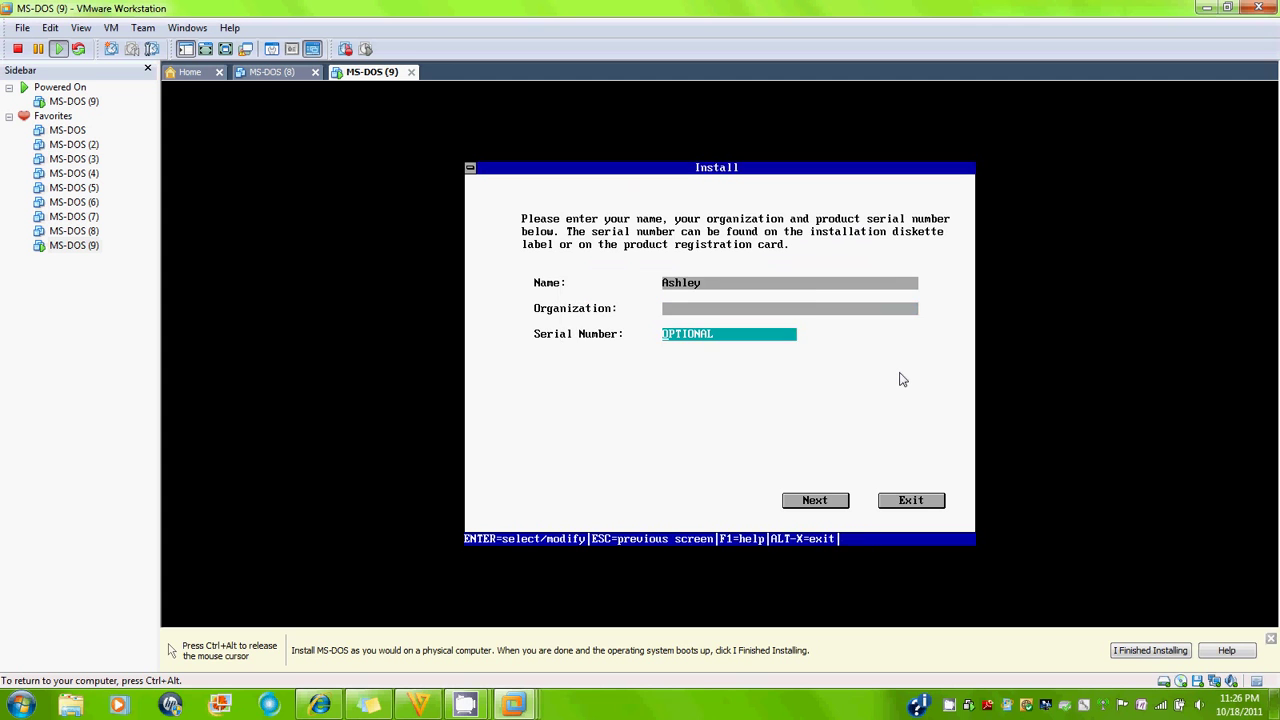
pyautogui.press('Return')
pyautogui.press('Return')
pyautogui.press('Return')
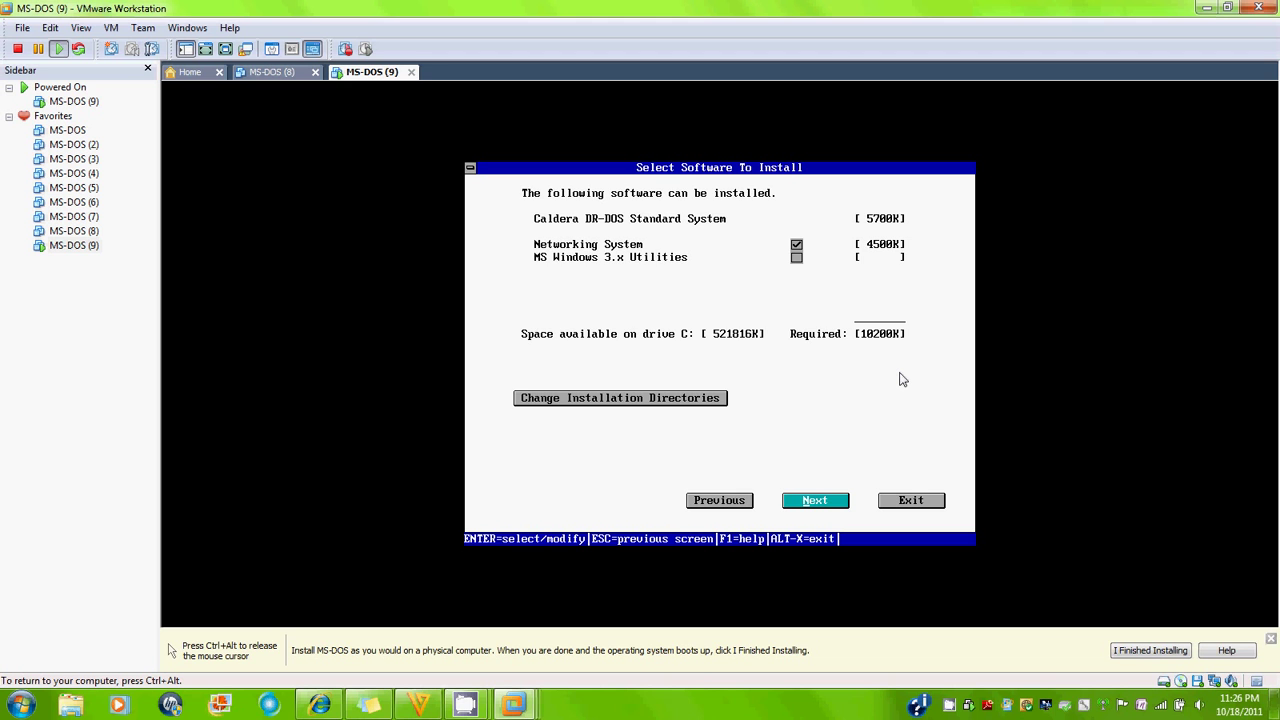
# Accept the default software selection with Networking System and the default DR-DOS configuration, and start the installation
pyautogui.press('Return')
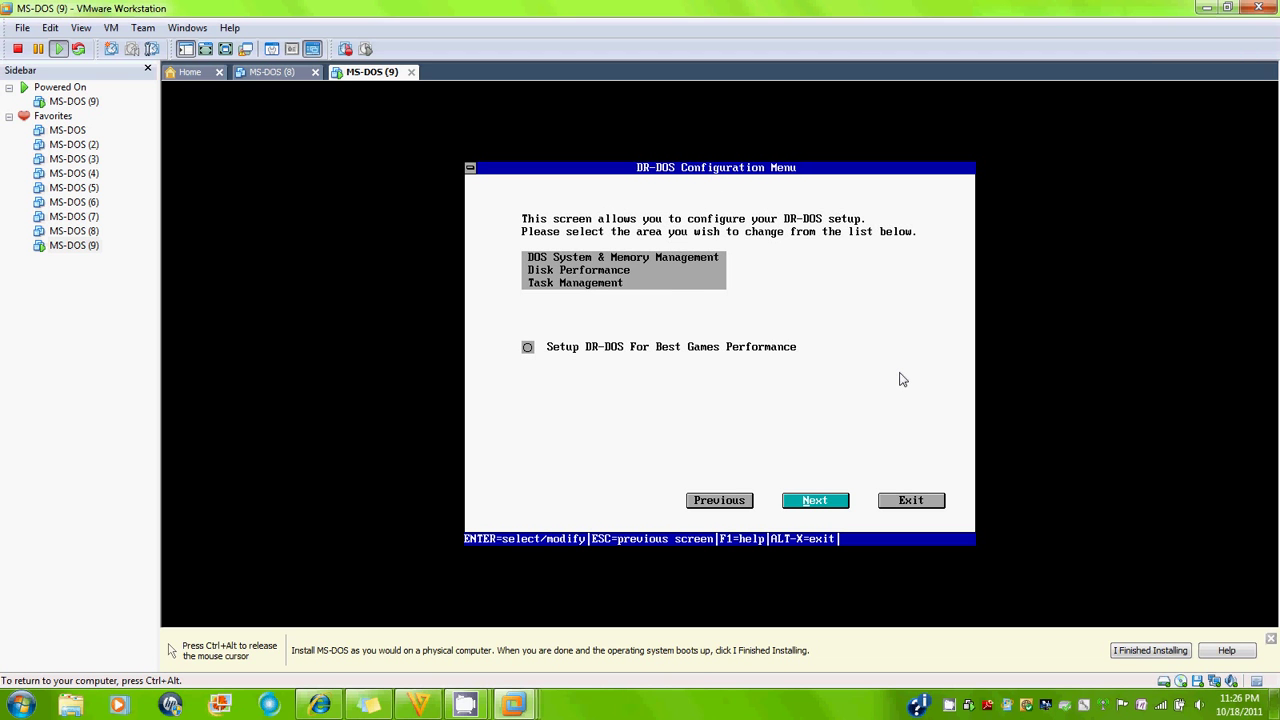
pyautogui.press('Return')
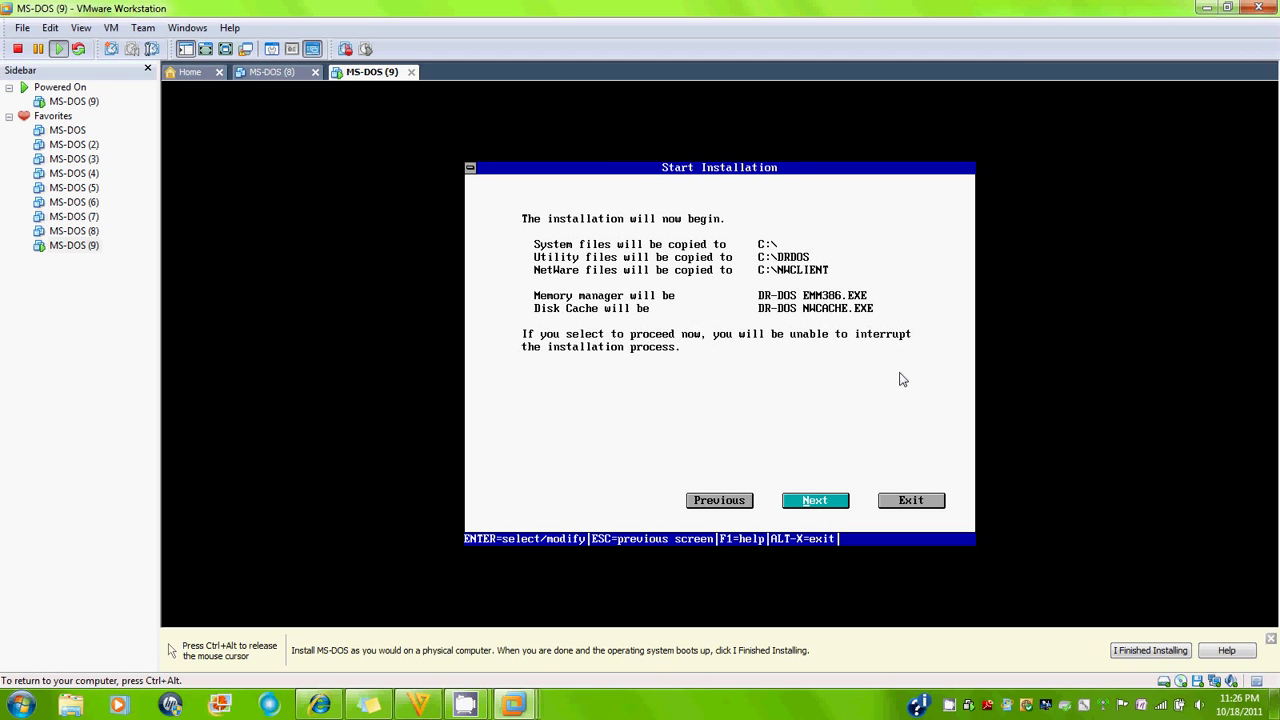
pyautogui.press('Return')
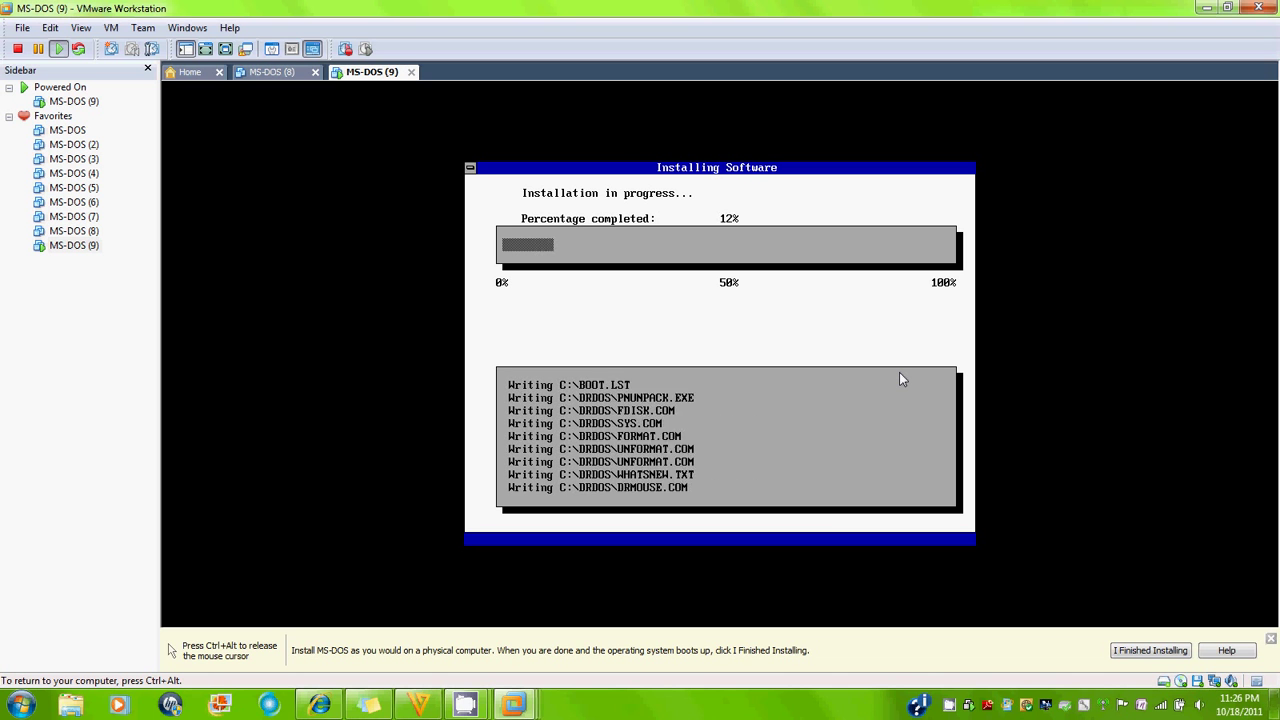
# Switch the floppy image of MS-DOS (9) to disk02.144 from the DOS1 folder and continue the installation with Utilities disk 2
pyautogui.hotkey('ctrl', 'alt')
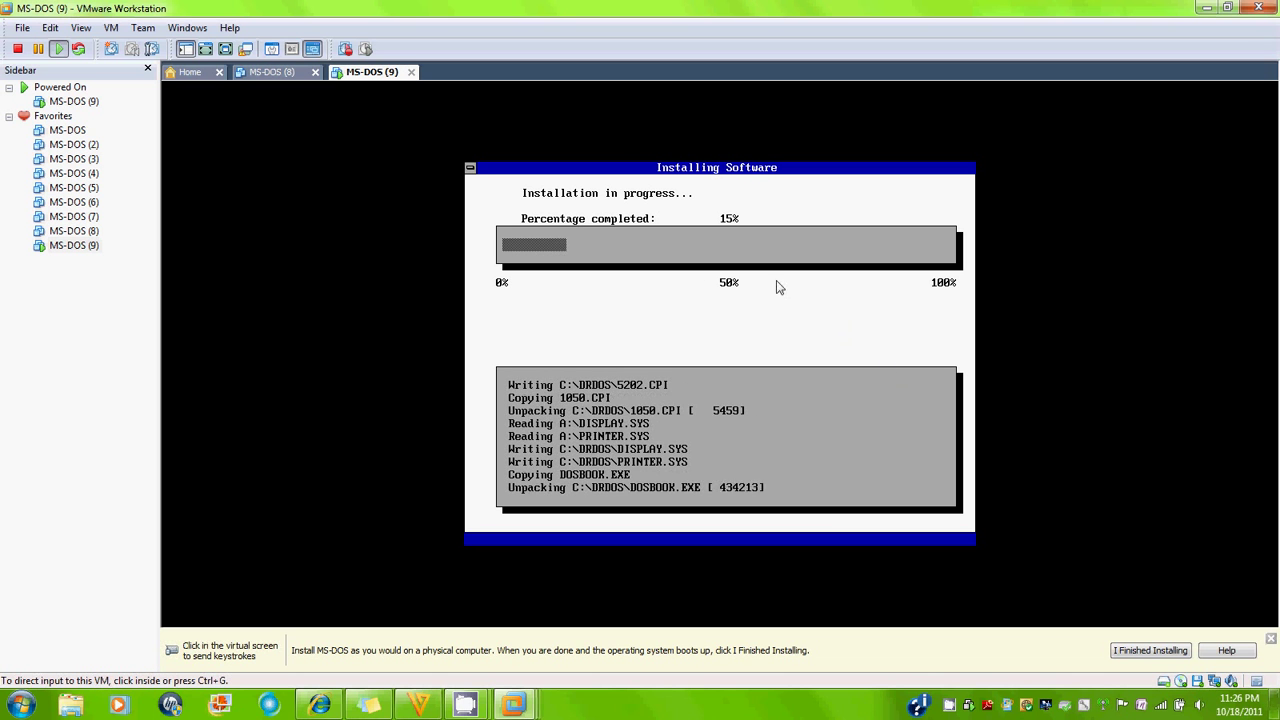
pyautogui.rightClick(83, 250)
pyautogui.click(208, 678)
pyautogui.click(535, 247)
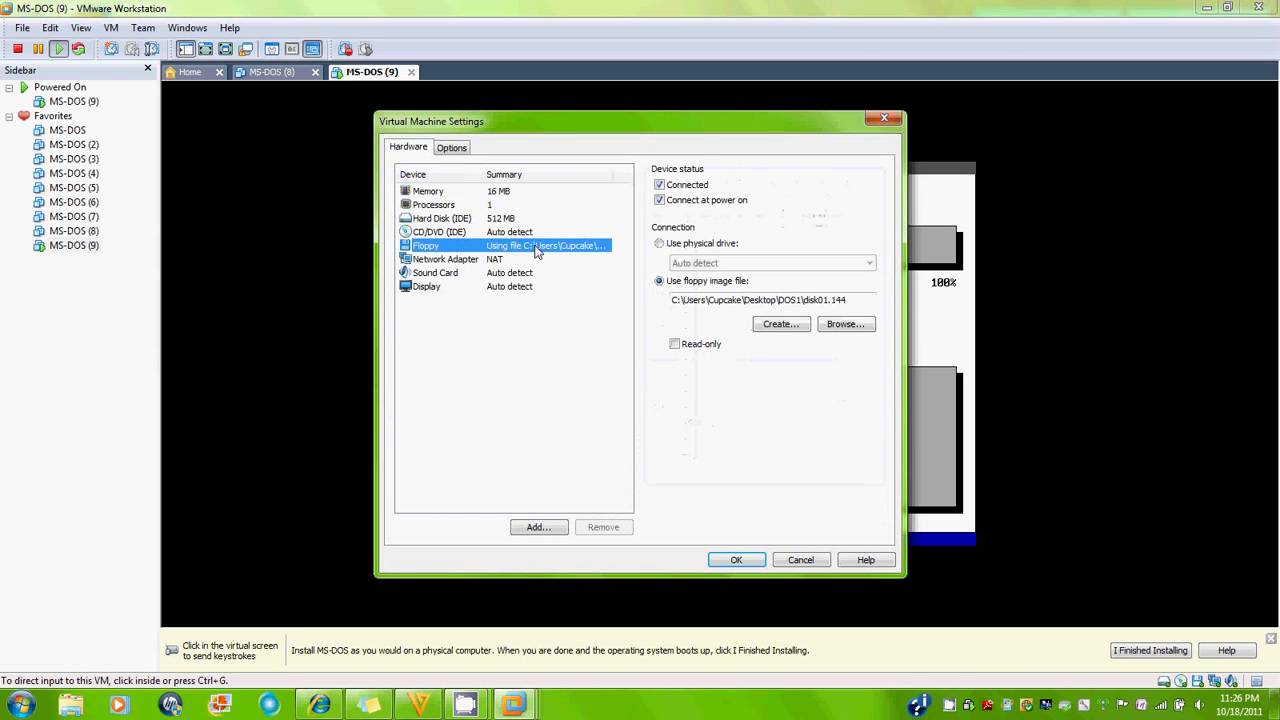
pyautogui.click(845, 324)
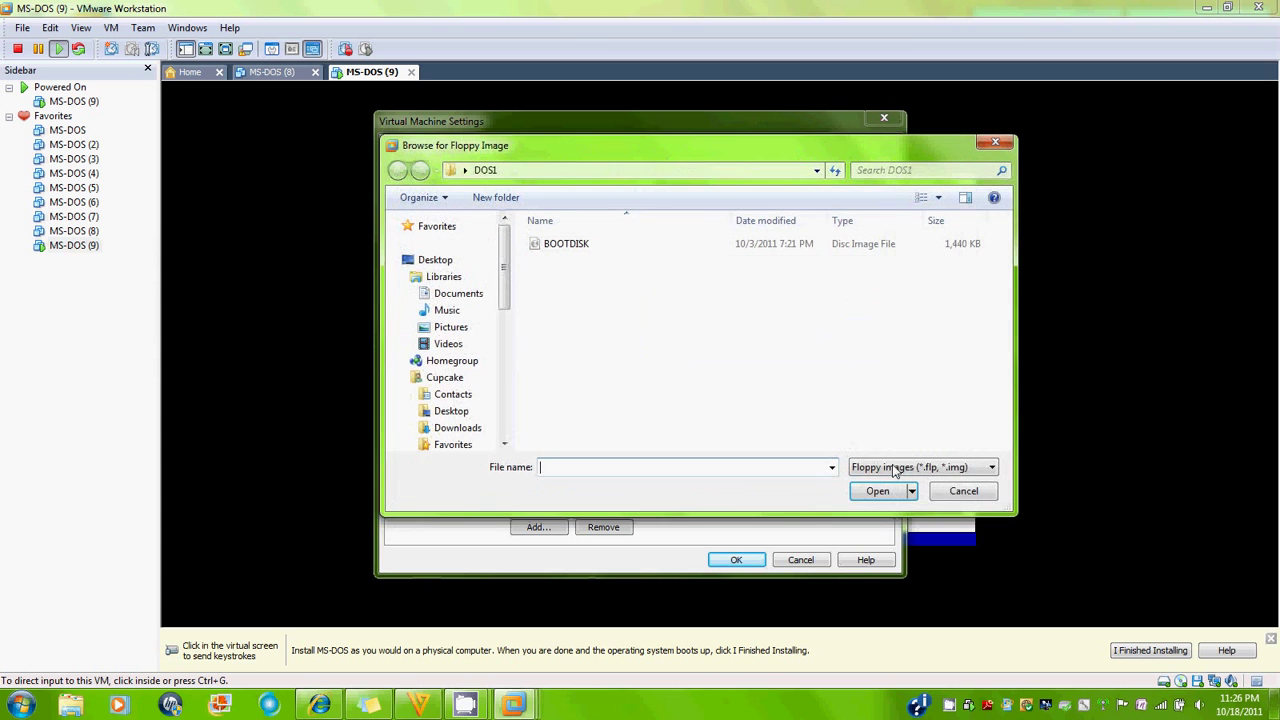
pyautogui.click(900, 468)
pyautogui.click(887, 497)
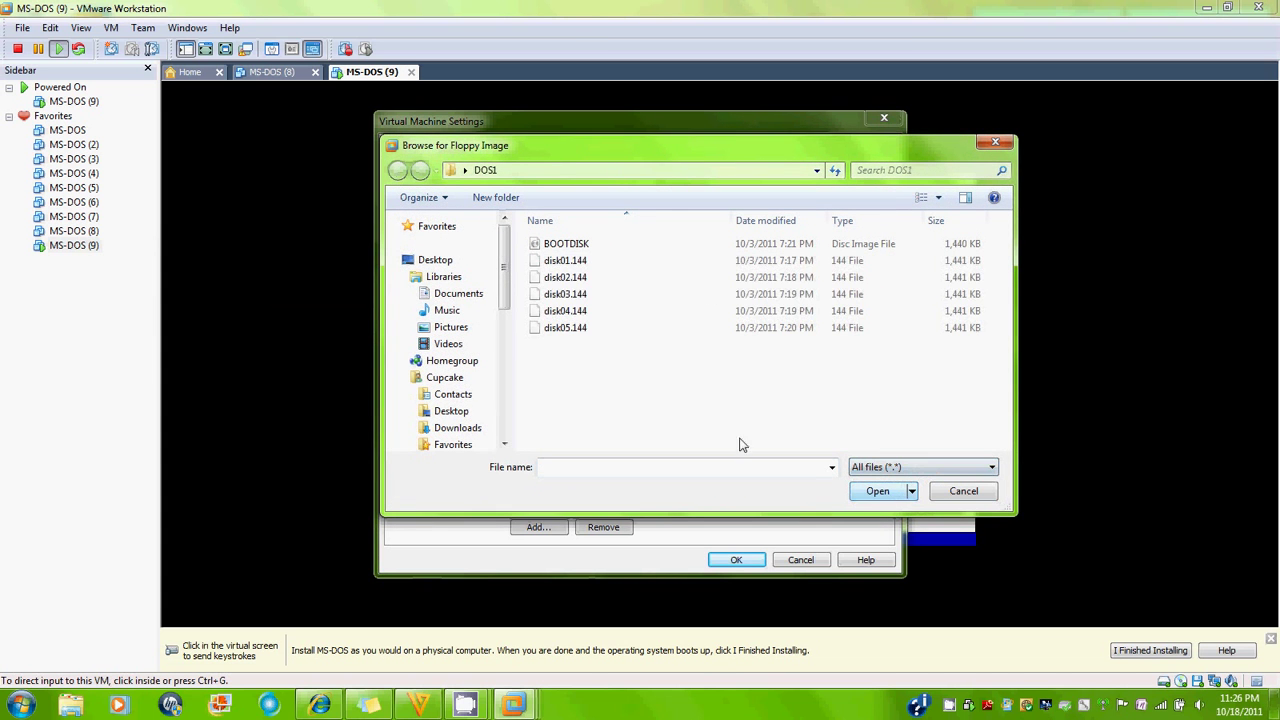
pyautogui.doubleClick(645, 277)
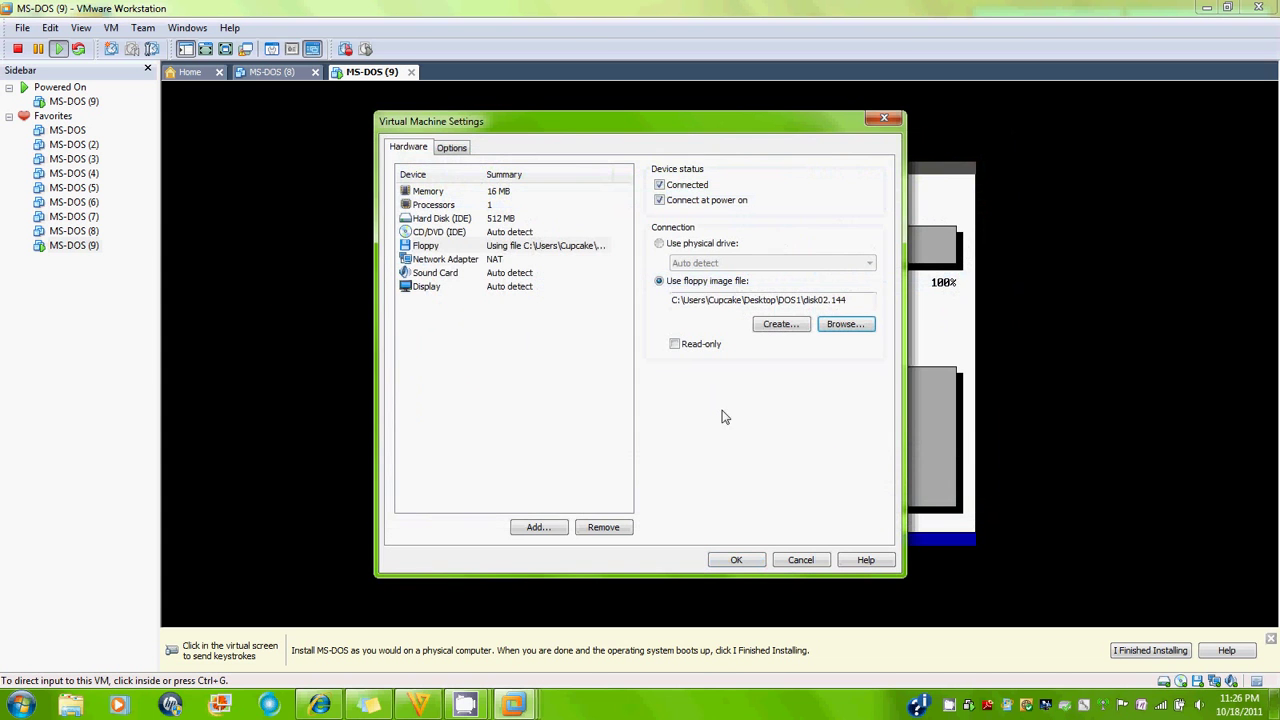
pyautogui.click(752, 561)
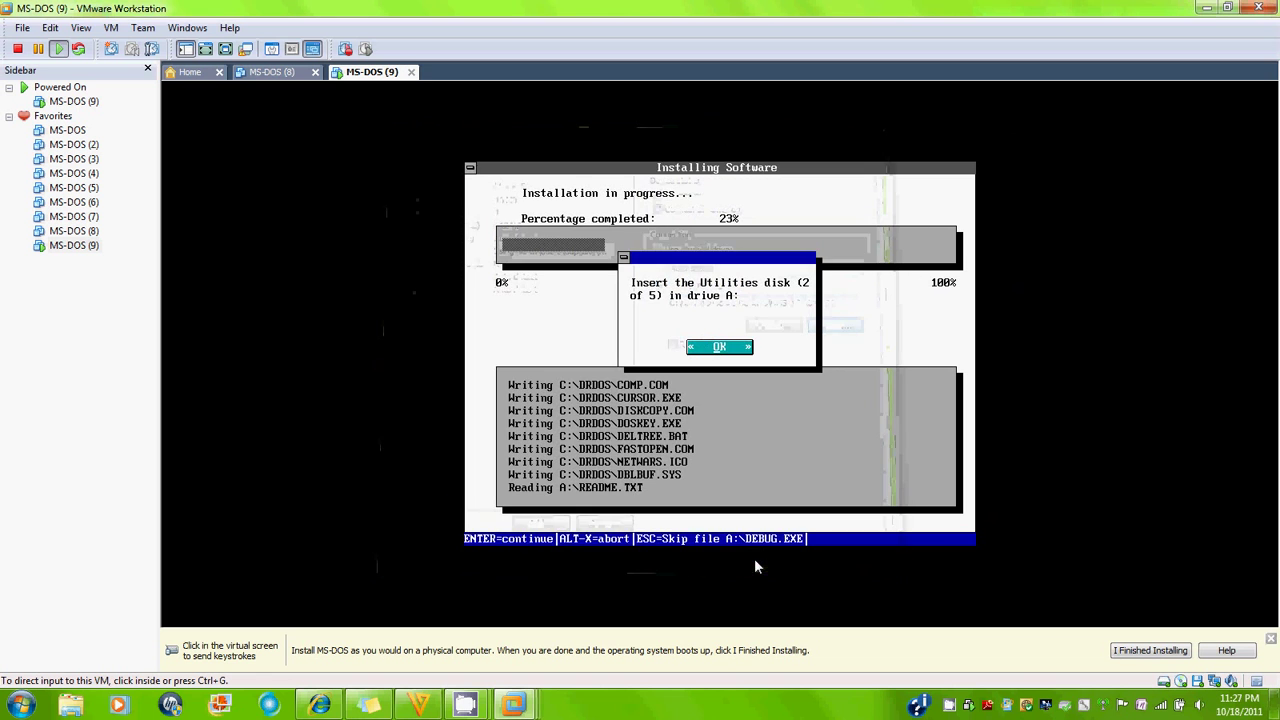
pyautogui.click(588, 336)
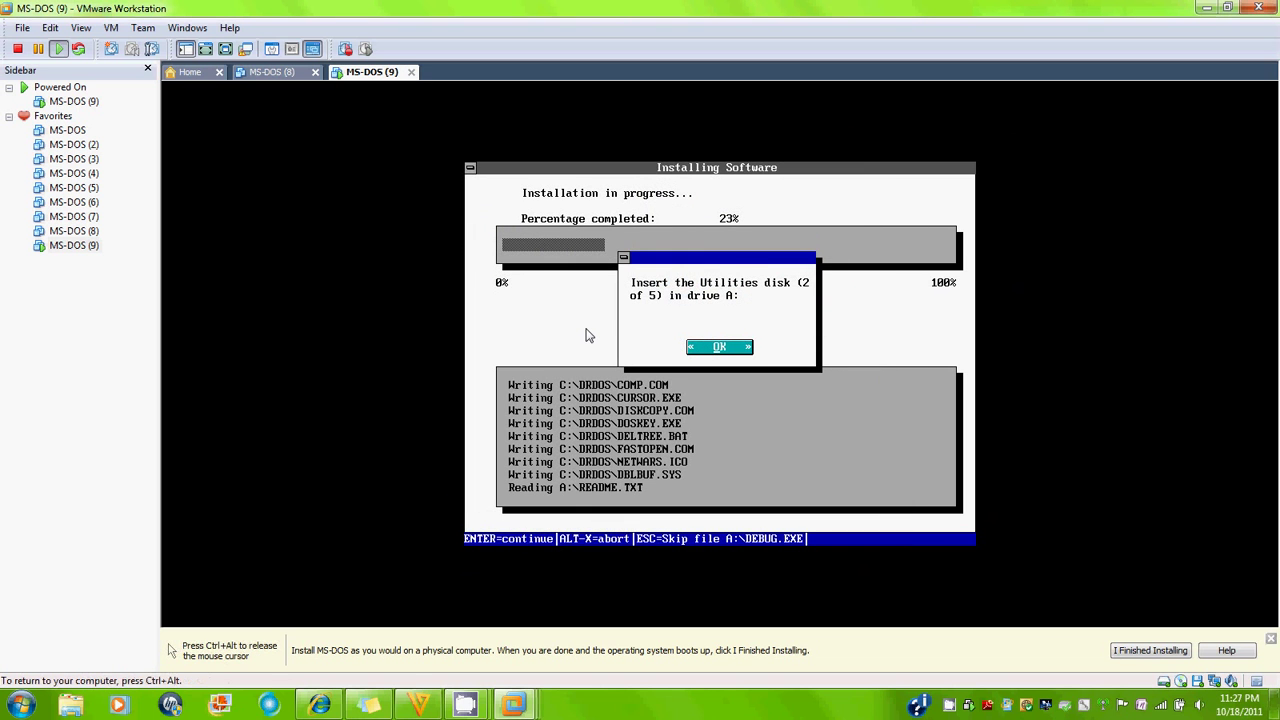
pyautogui.press('Return')
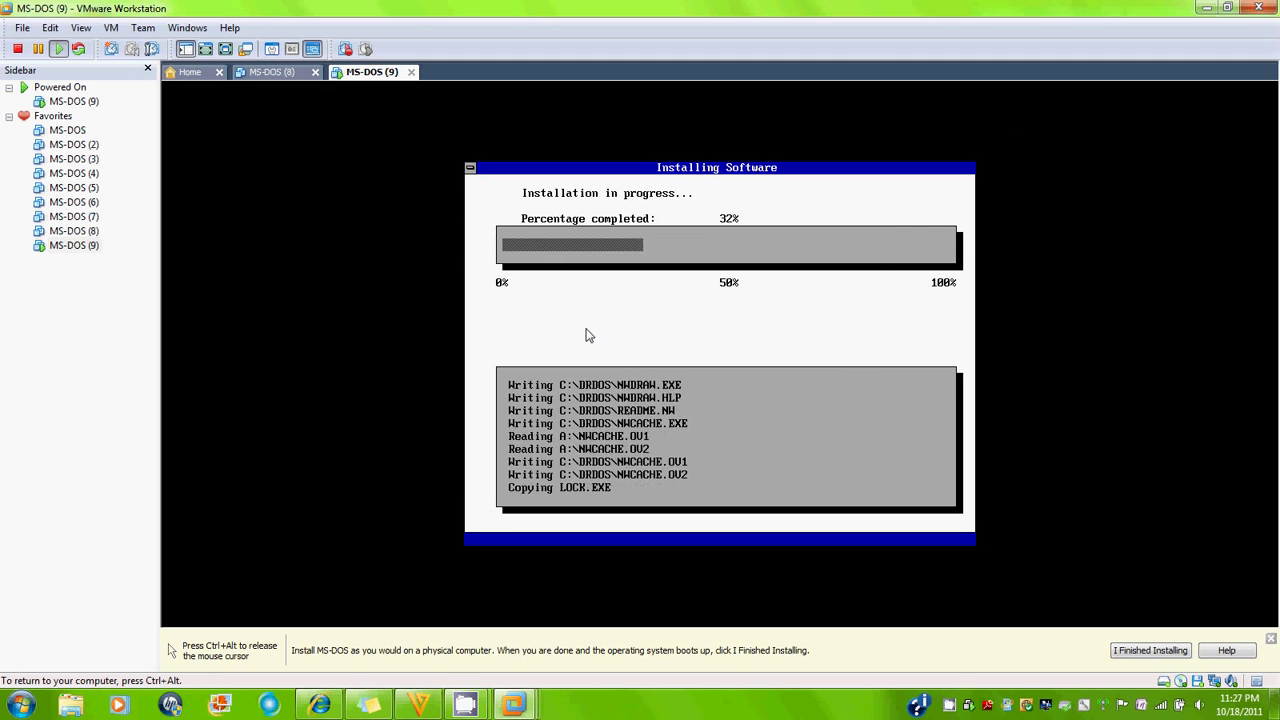
# Switch the floppy image of MS-DOS (9) to disk03.144 and continue the installation with Utilities disk 3
pyautogui.hotkey('ctrl', 'alt')
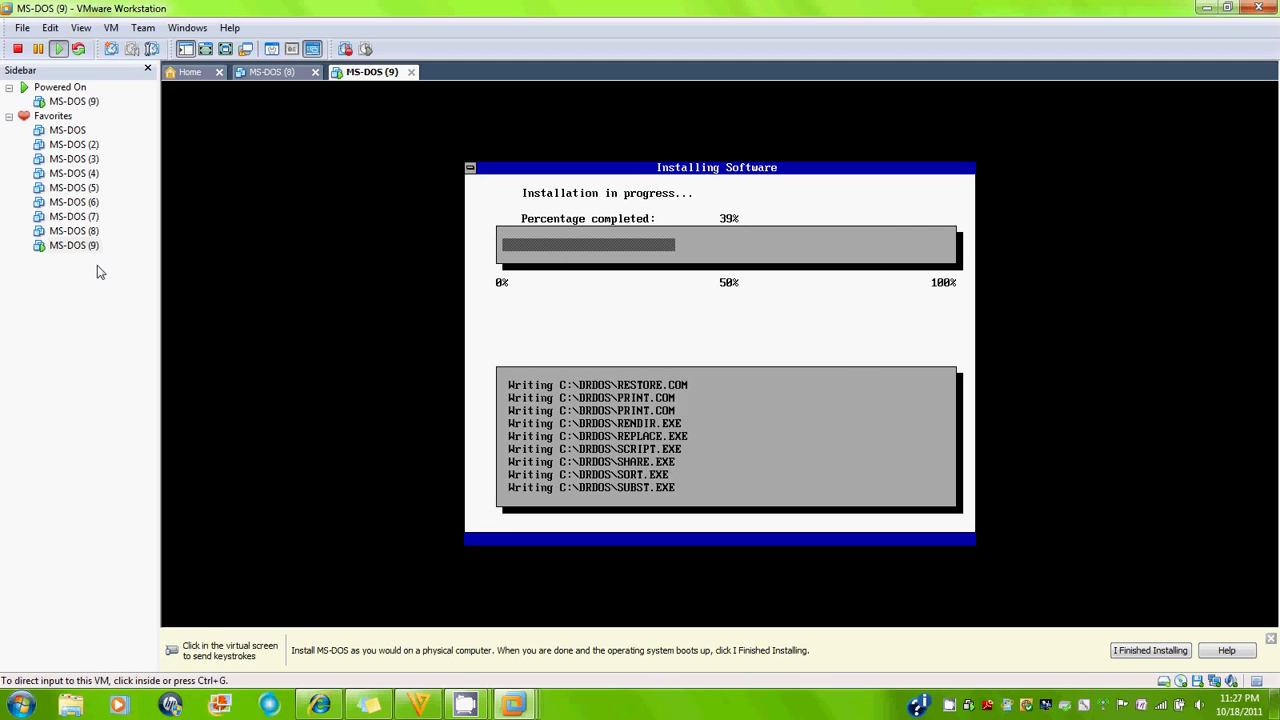
pyautogui.rightClick(83, 256)
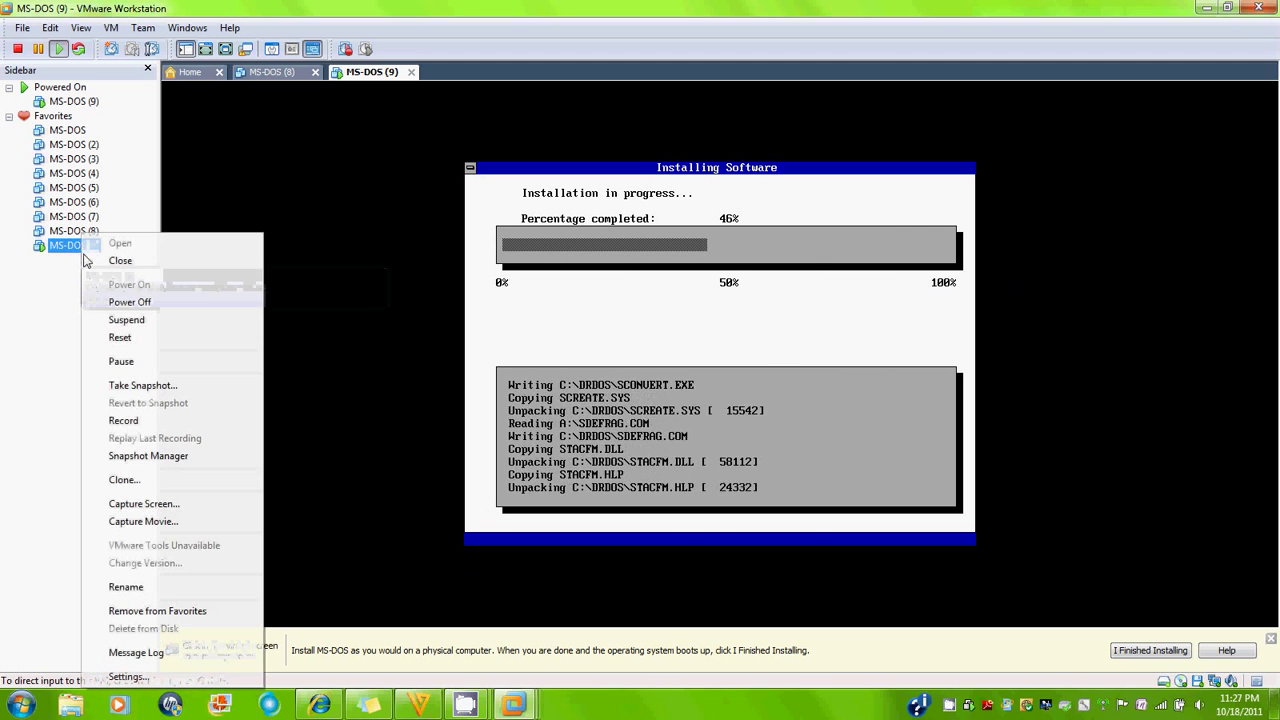
pyautogui.click(129, 677)
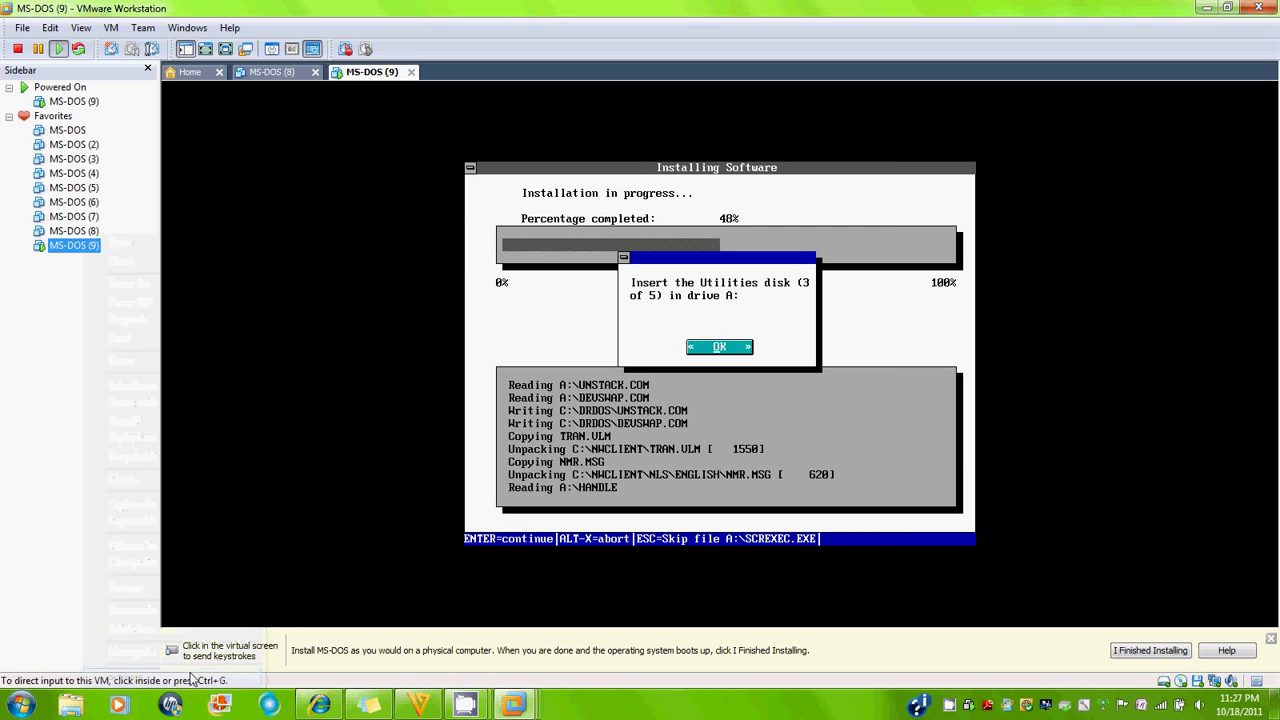
pyautogui.click(560, 245)
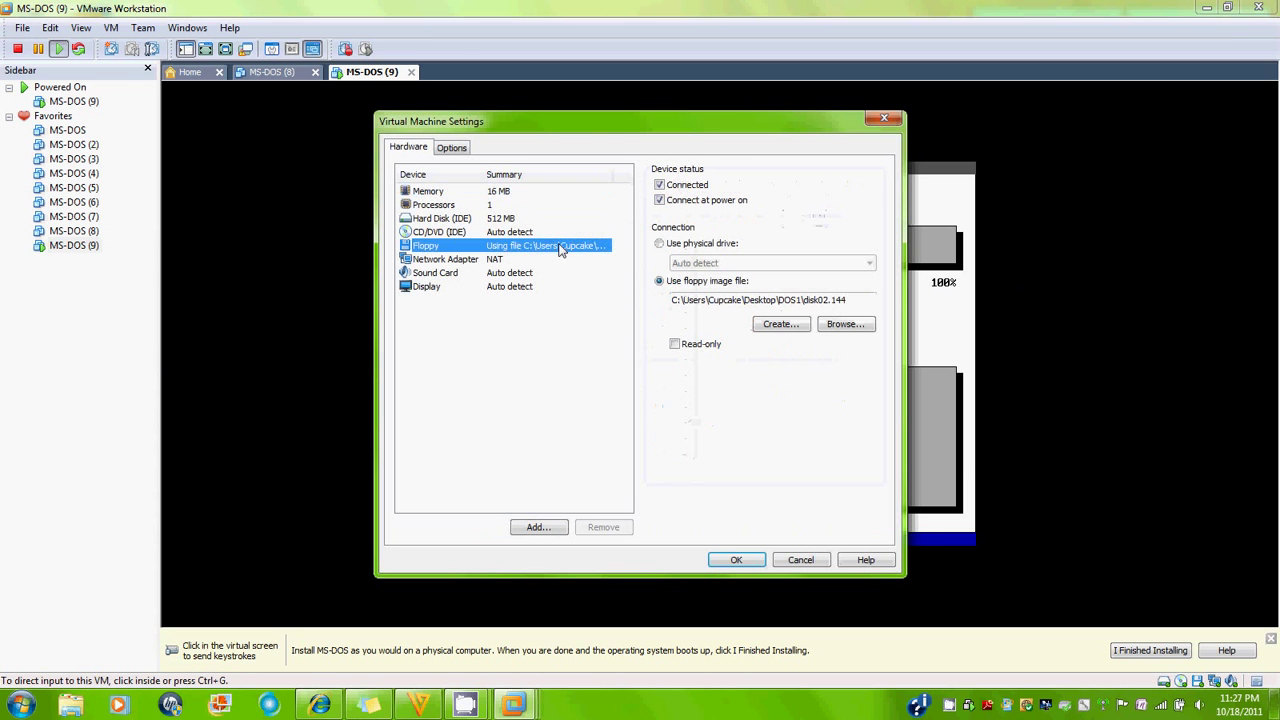
pyautogui.click(843, 326)
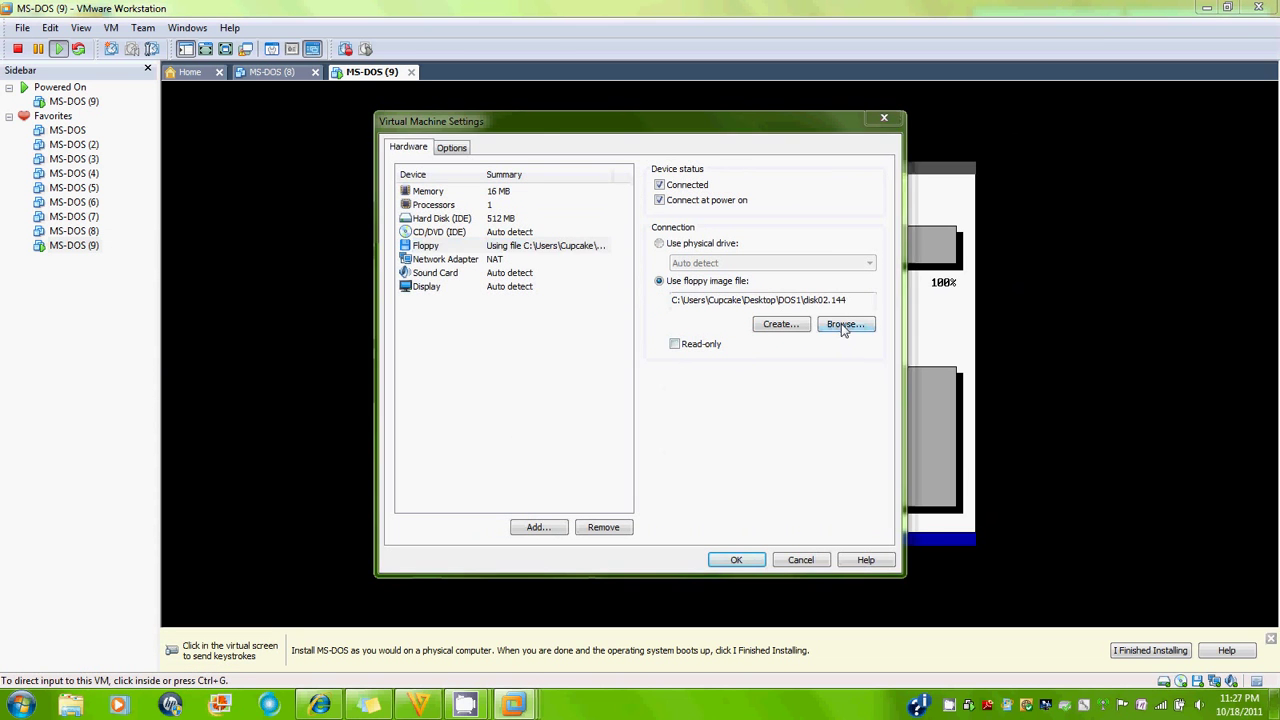
pyautogui.click(922, 466)
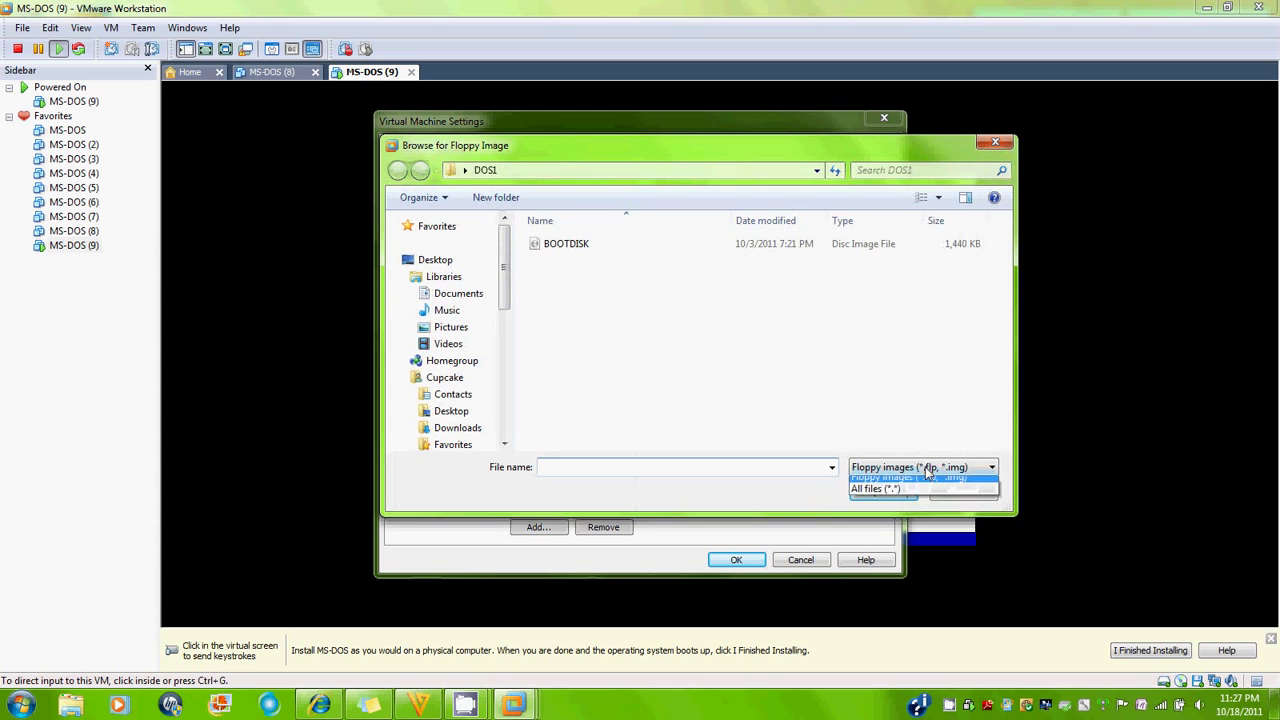
pyautogui.click(930, 500)
pyautogui.doubleClick(728, 294)
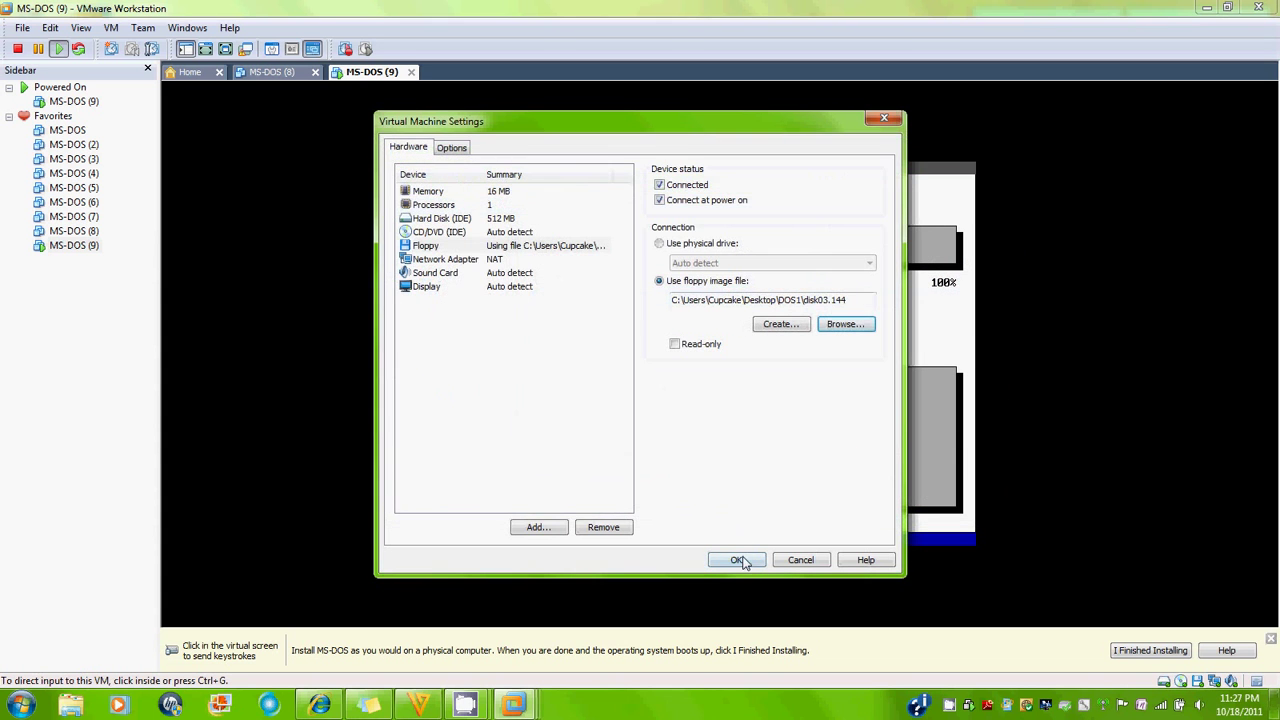
pyautogui.click(742, 556)
pyautogui.click(586, 323)
pyautogui.press('Return')
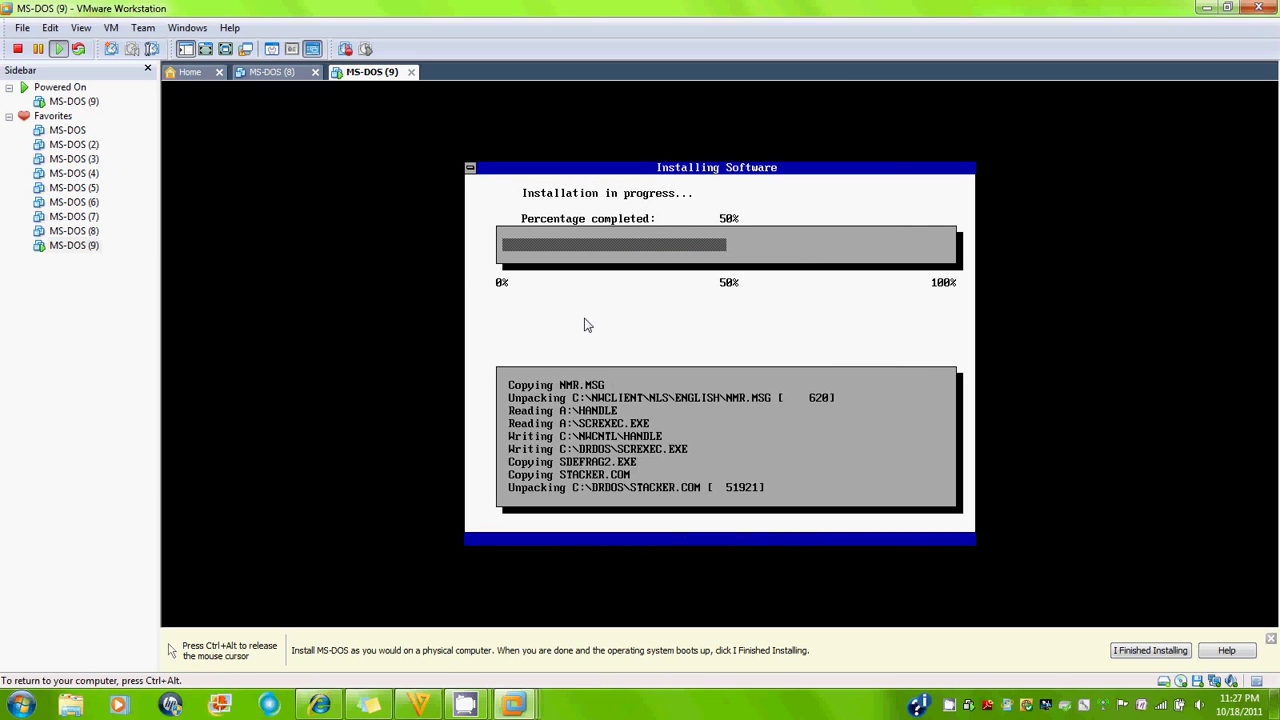
# Switch the floppy image of MS-DOS (9) to disk04.144 and continue the installation with Utilities disk 4
pyautogui.hotkey('ctrl', 'alt')
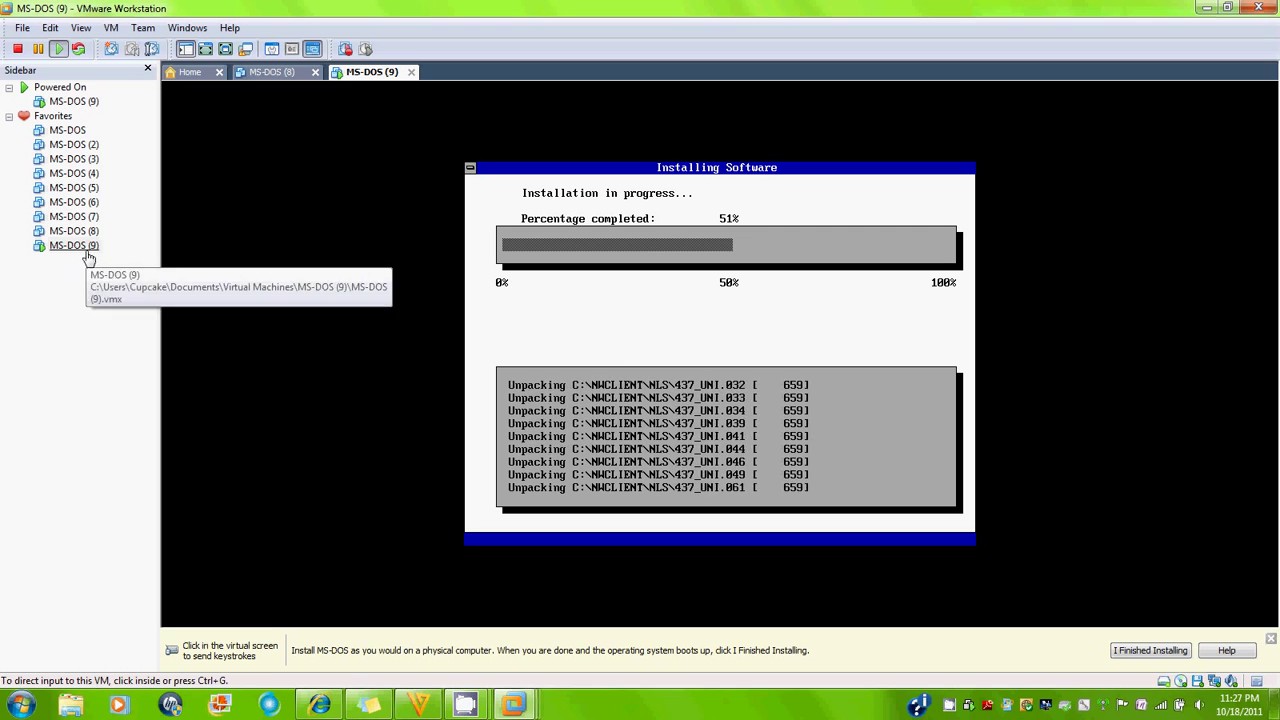
pyautogui.rightClick(70, 247)
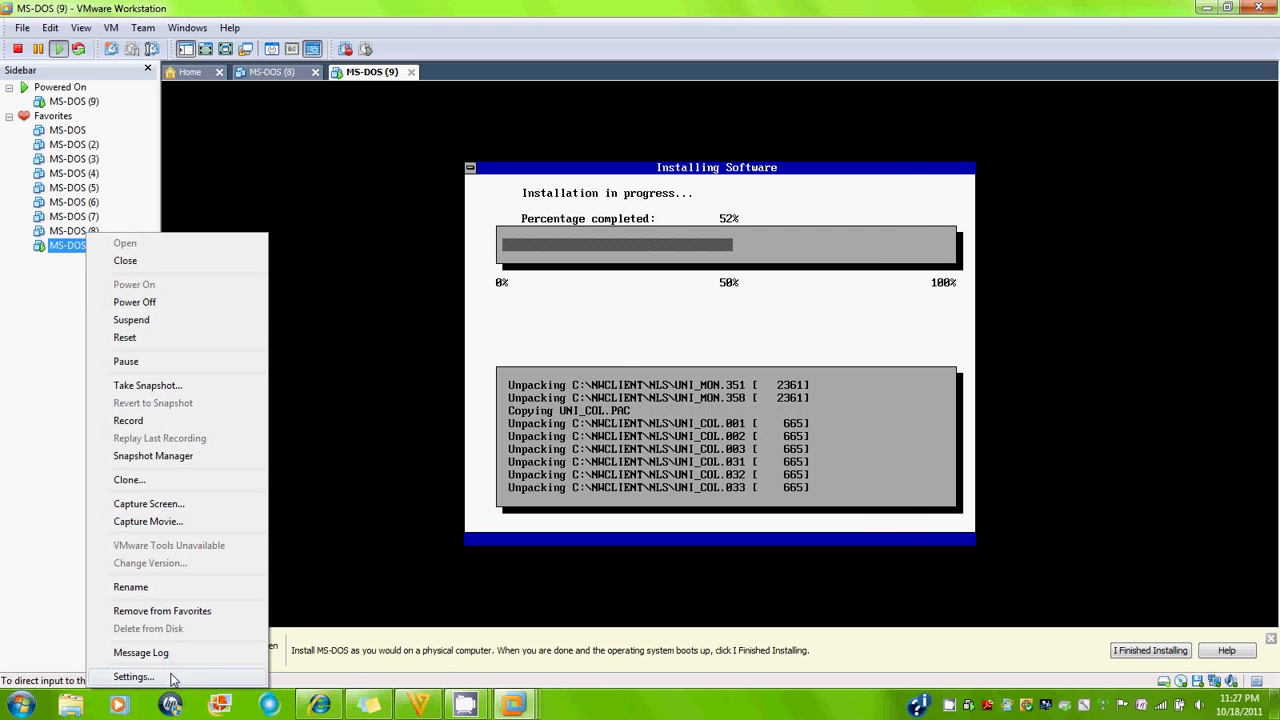
pyautogui.click(170, 677)
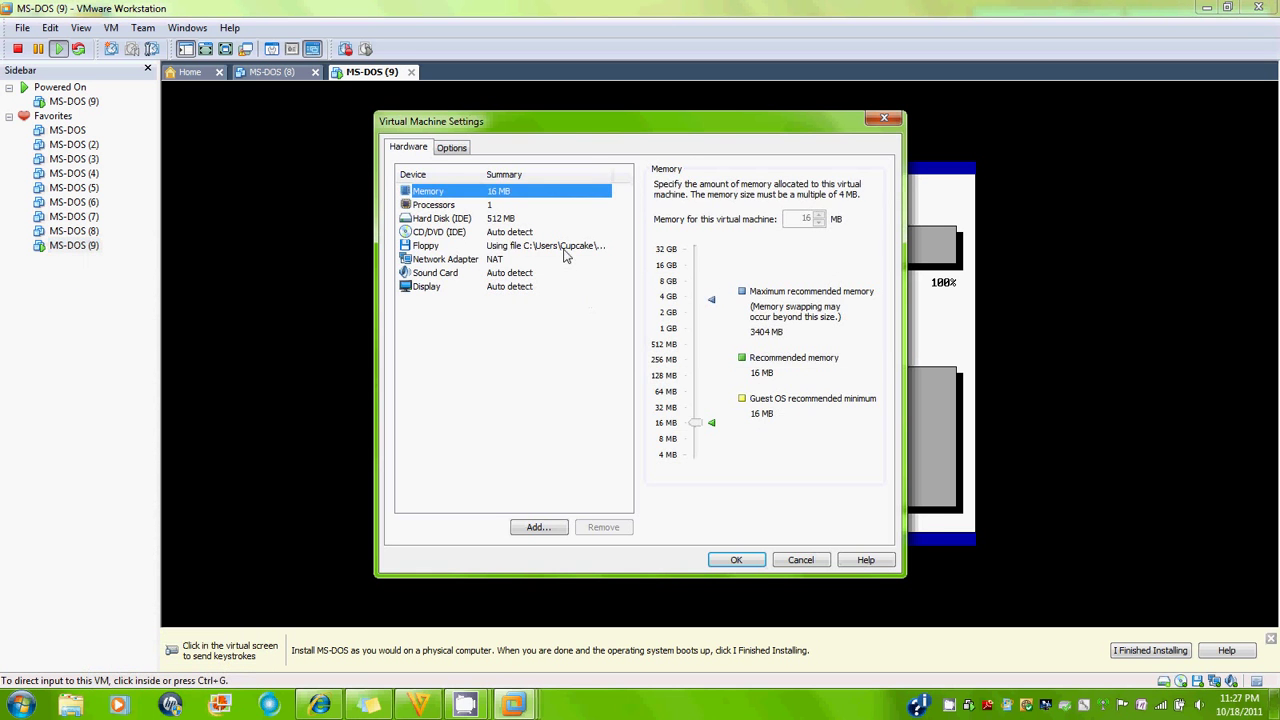
pyautogui.click(565, 247)
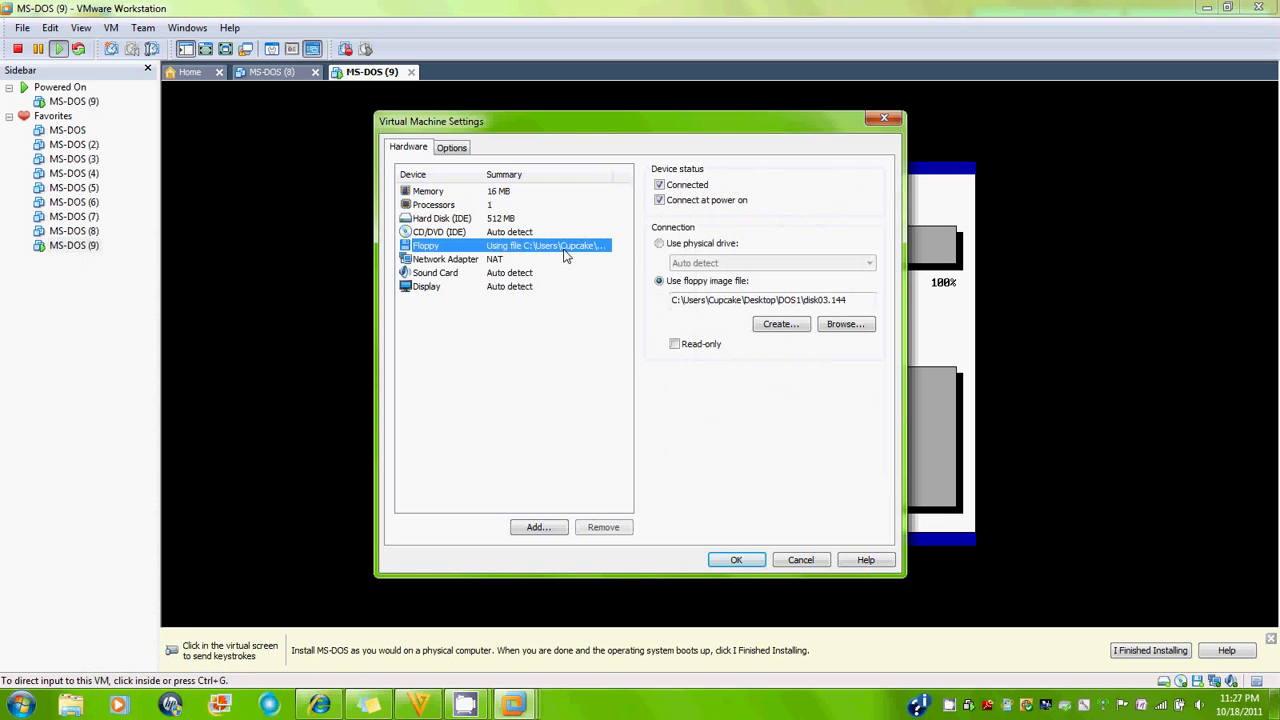
pyautogui.click(846, 324)
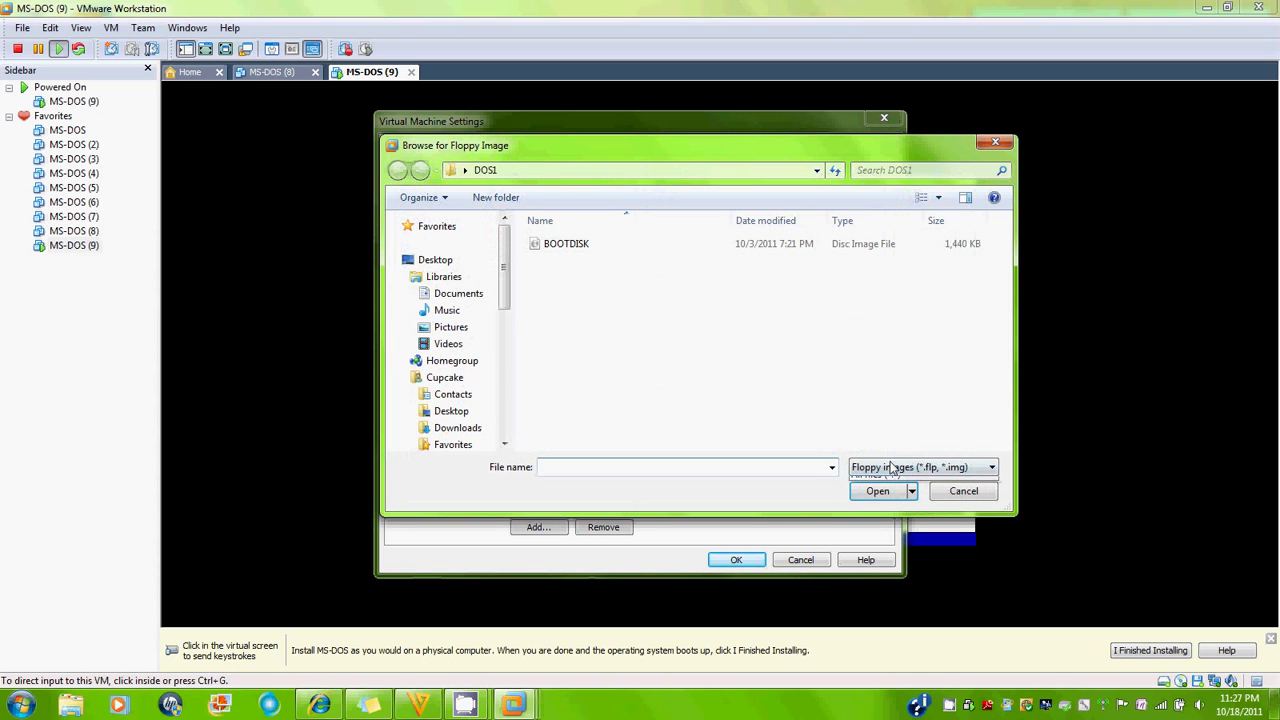
pyautogui.click(895, 467)
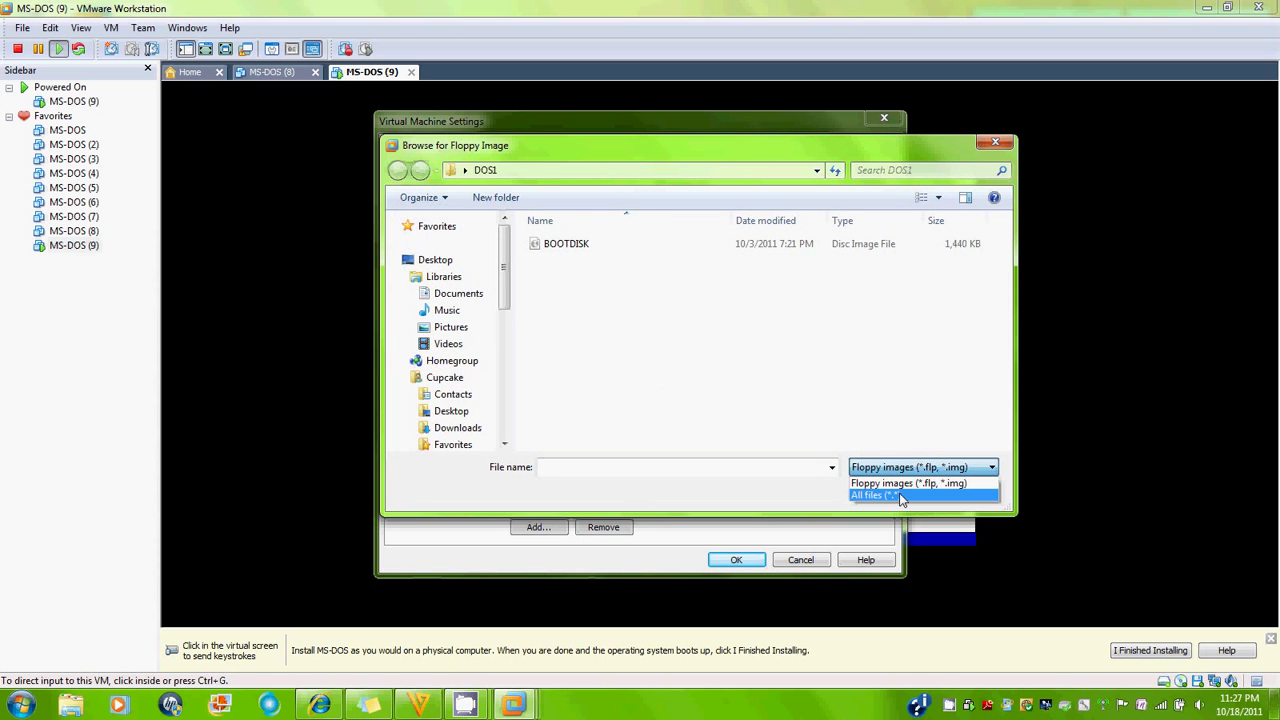
pyautogui.click(897, 494)
pyautogui.doubleClick(686, 314)
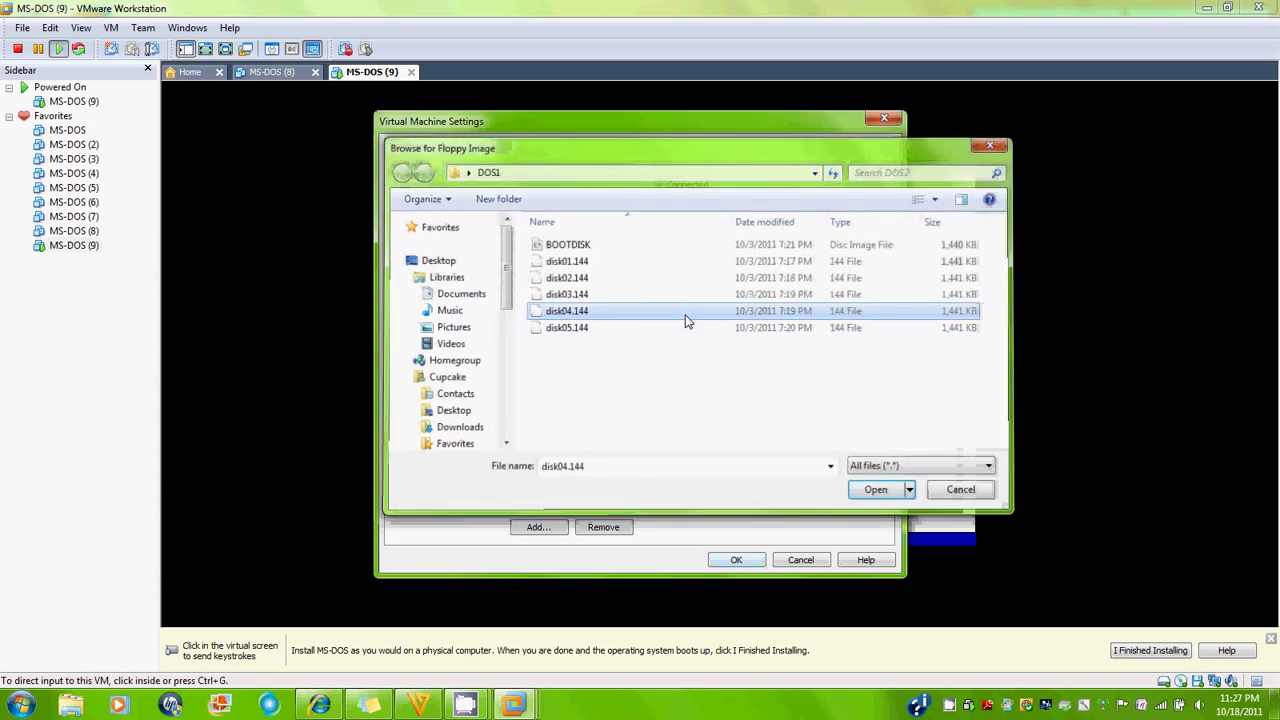
pyautogui.click(738, 561)
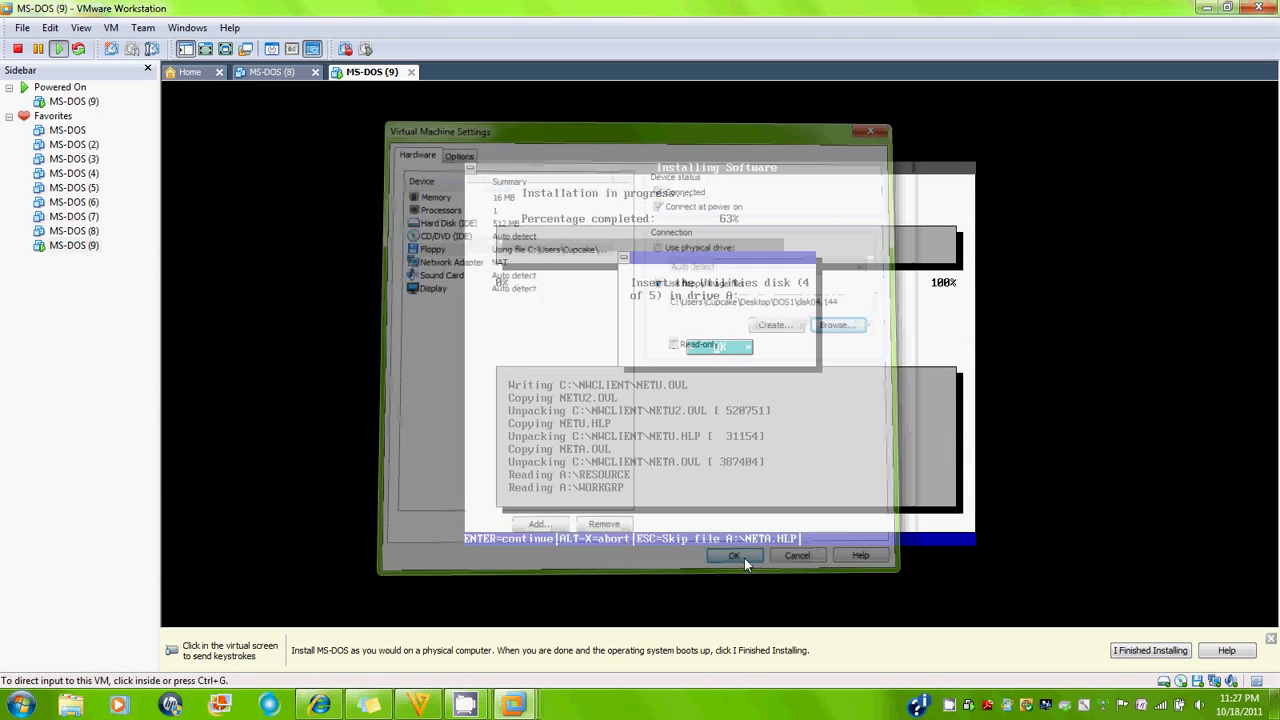
pyautogui.click(517, 313)
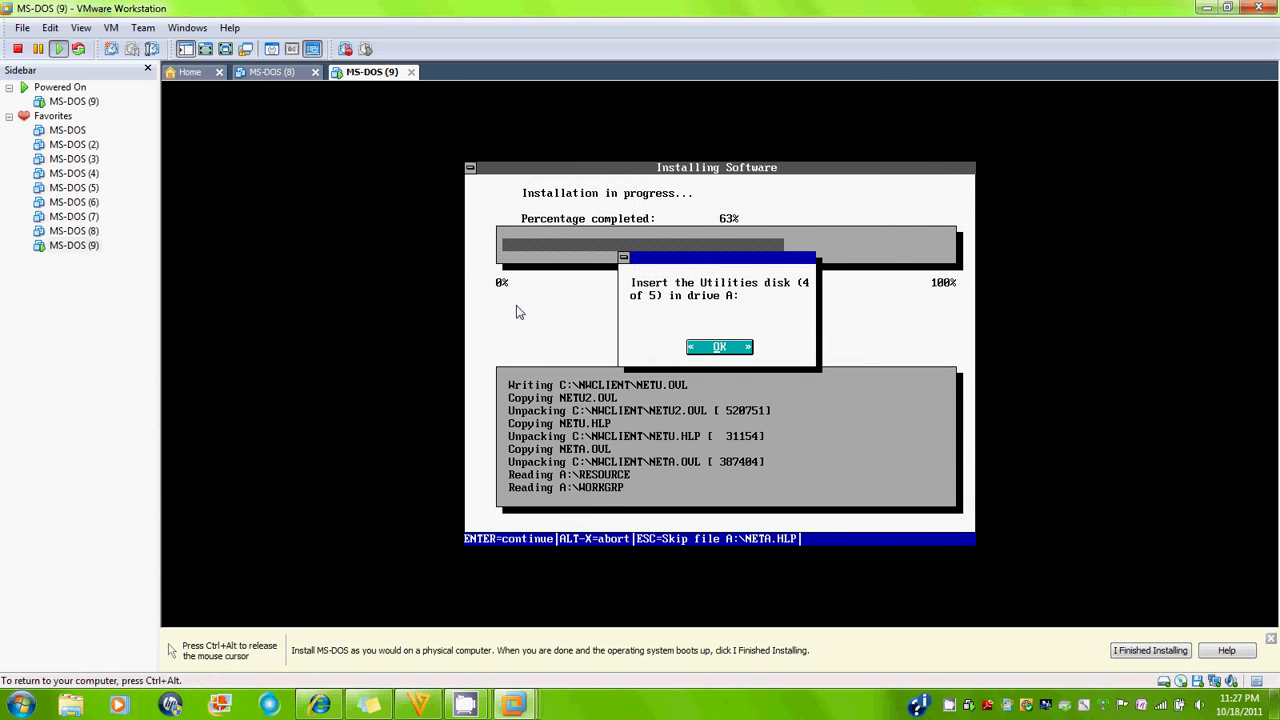
pyautogui.press('Return')
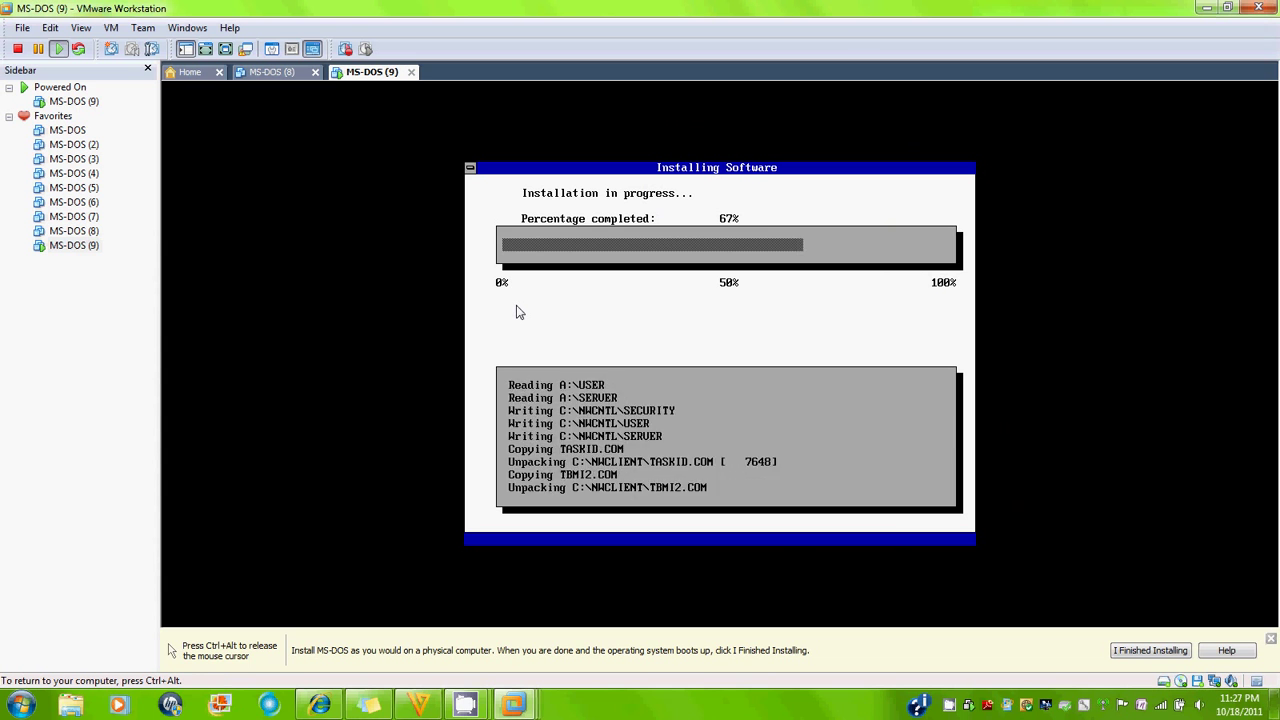
# Switch the floppy image of MS-DOS (9) to disk05.144 and complete the installation with Utilities disk 5
pyautogui.hotkey('ctrl', 'alt')
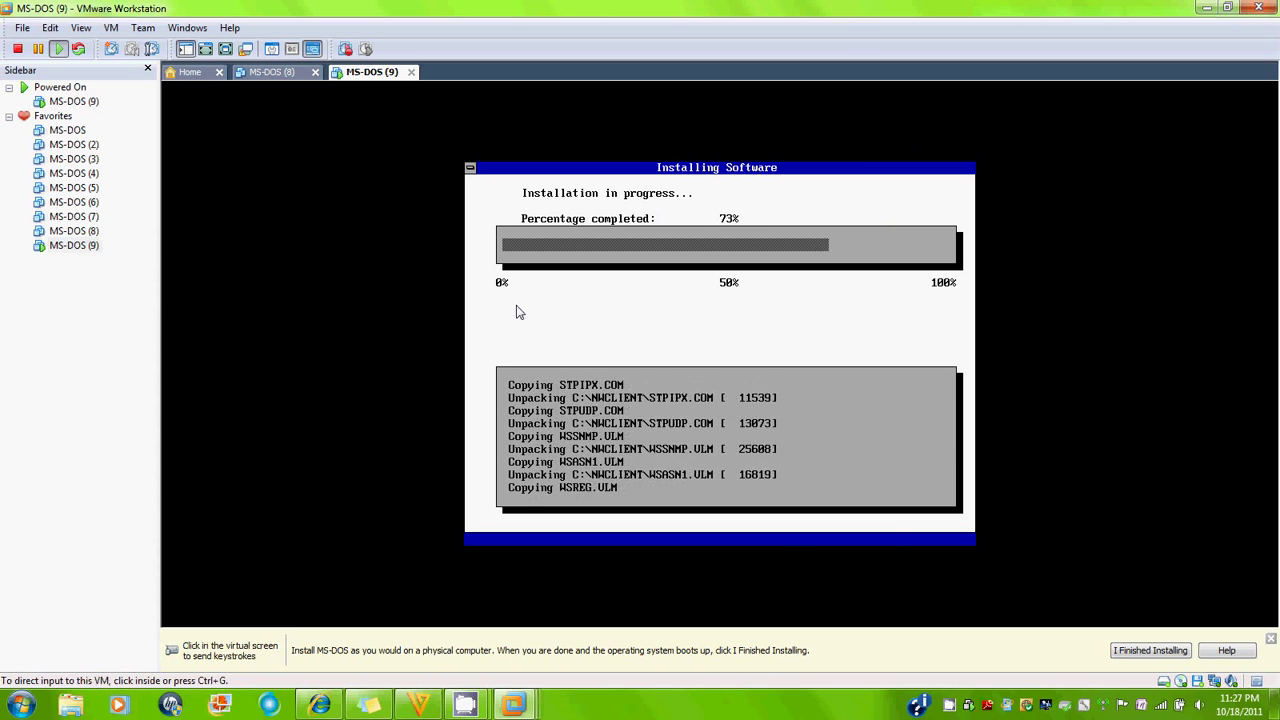
pyautogui.rightClick(92, 256)
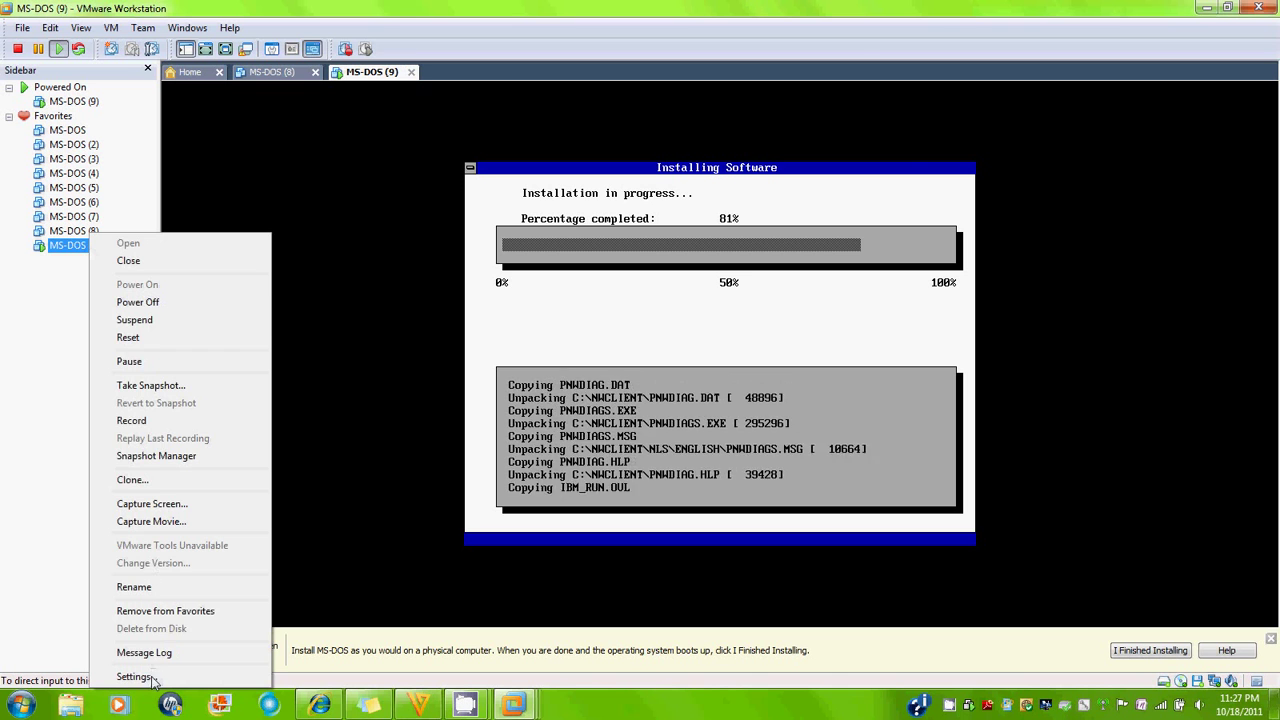
pyautogui.click(153, 678)
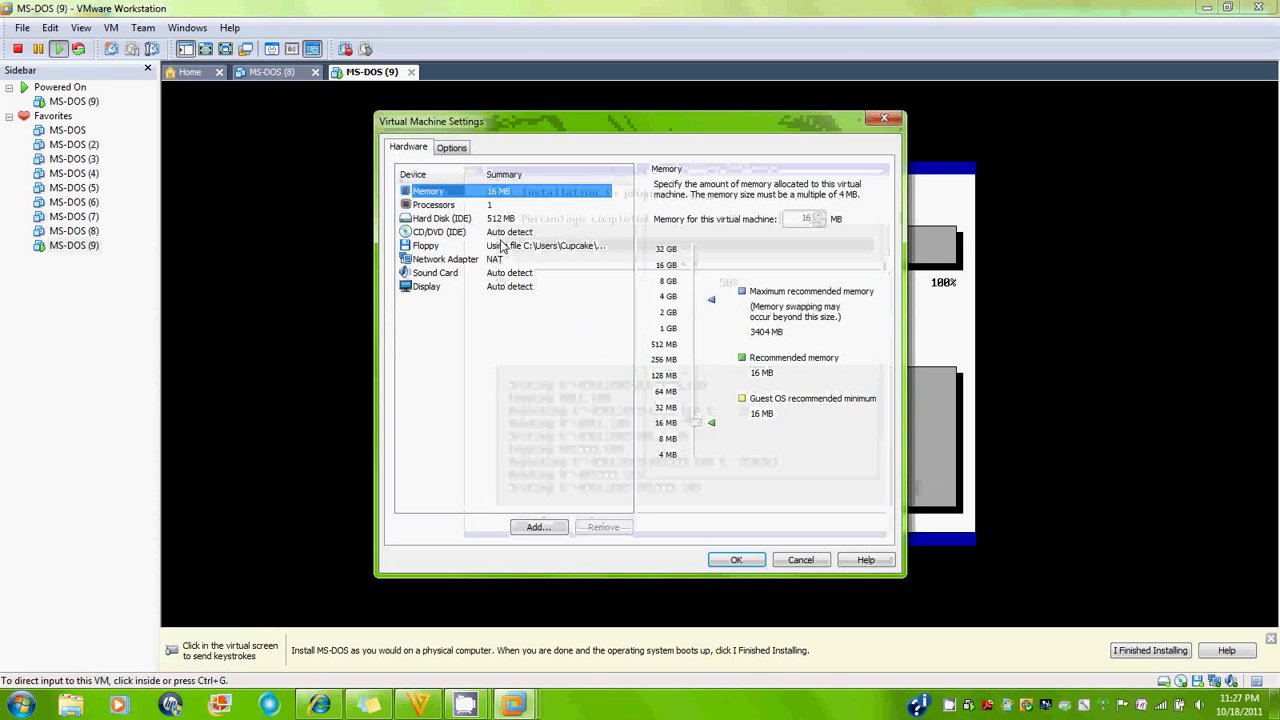
pyautogui.click(505, 247)
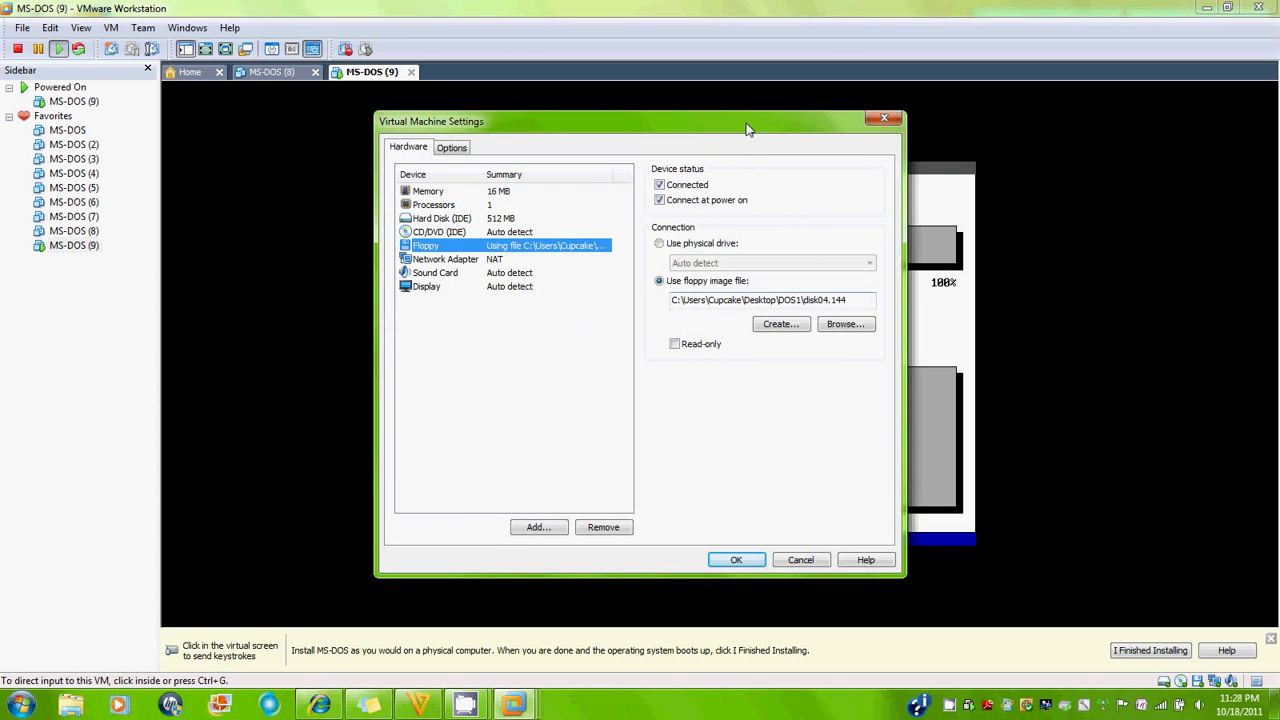
pyautogui.moveTo(743, 126); pyautogui.dragTo(419, 125)
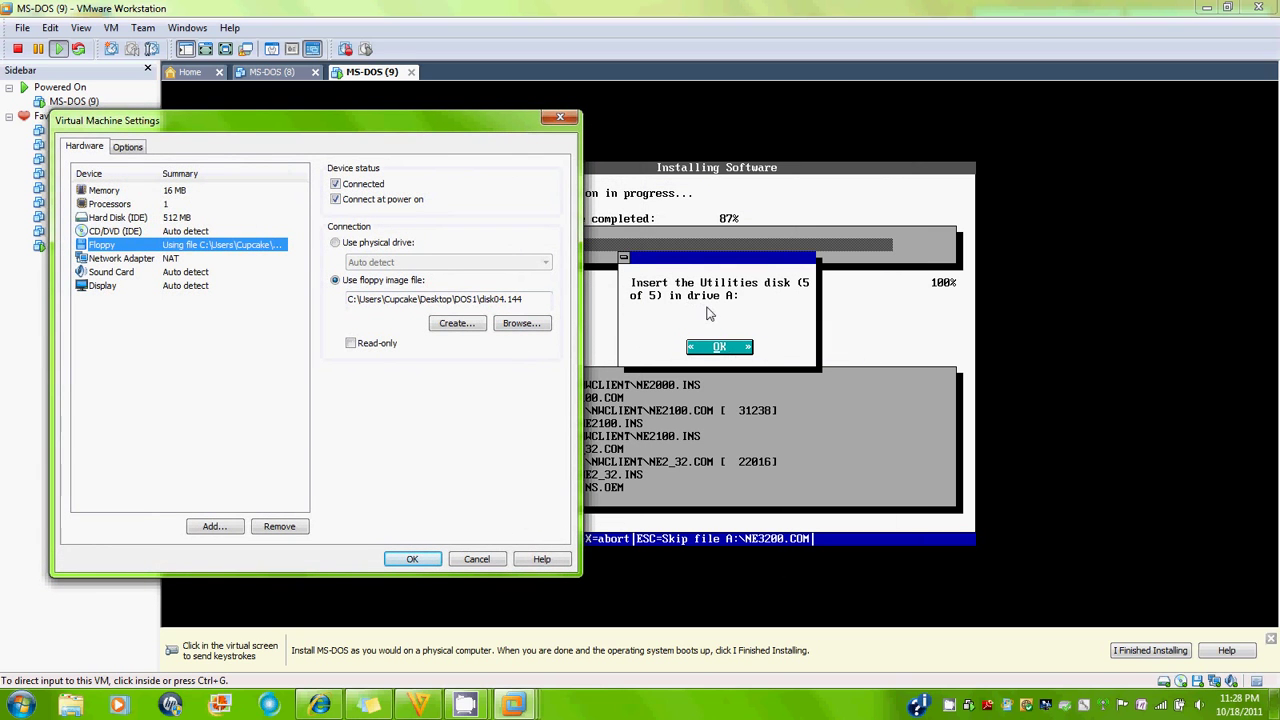
pyautogui.click(522, 324)
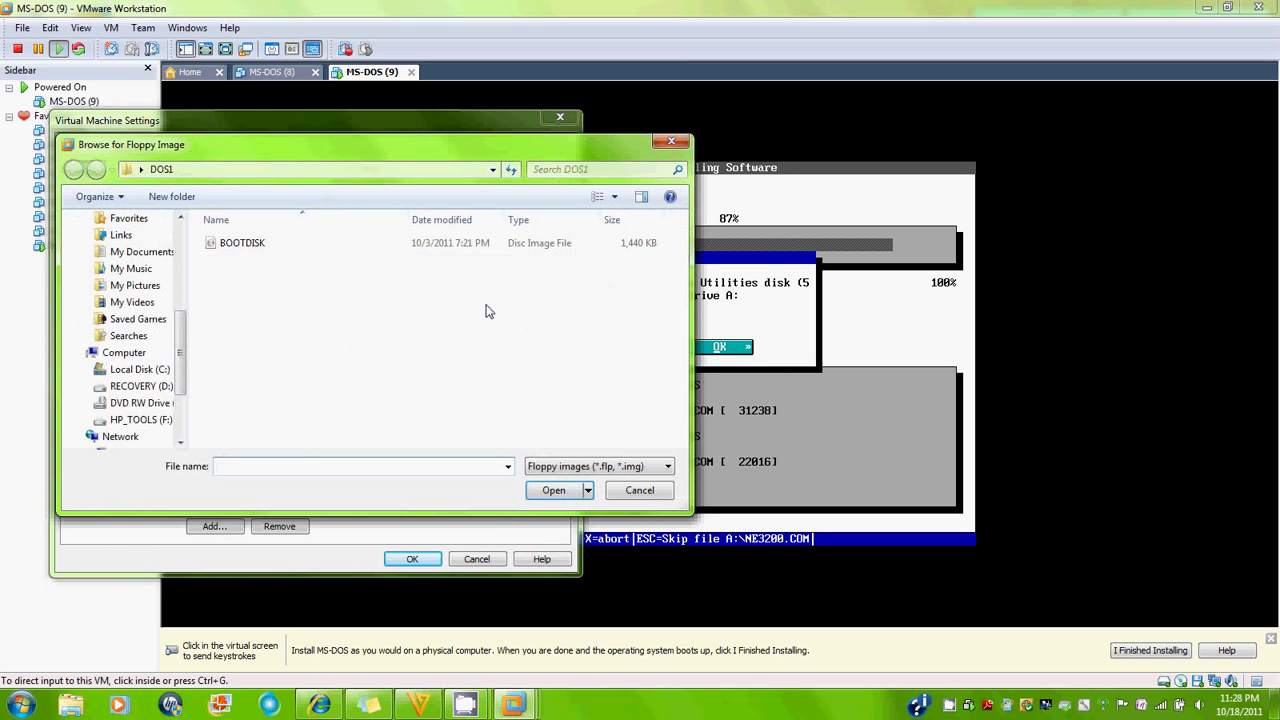
pyautogui.click(622, 472)
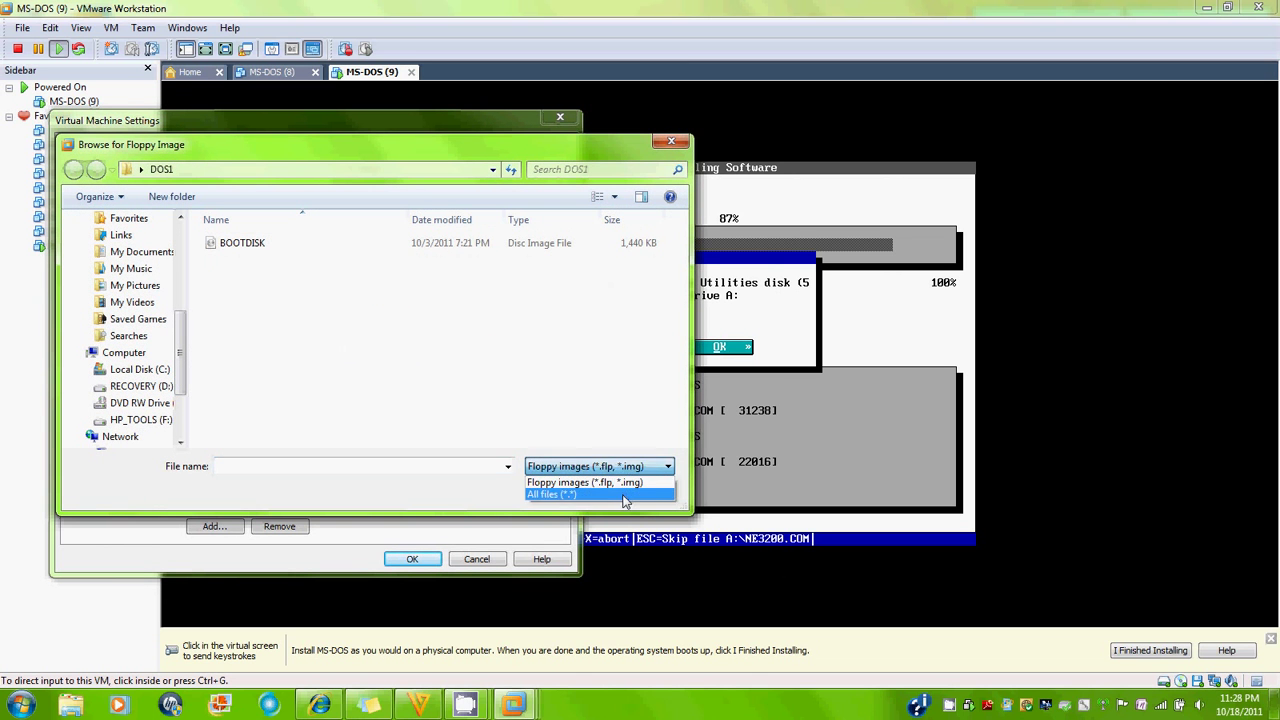
pyautogui.click(590, 496)
pyautogui.doubleClick(488, 329)
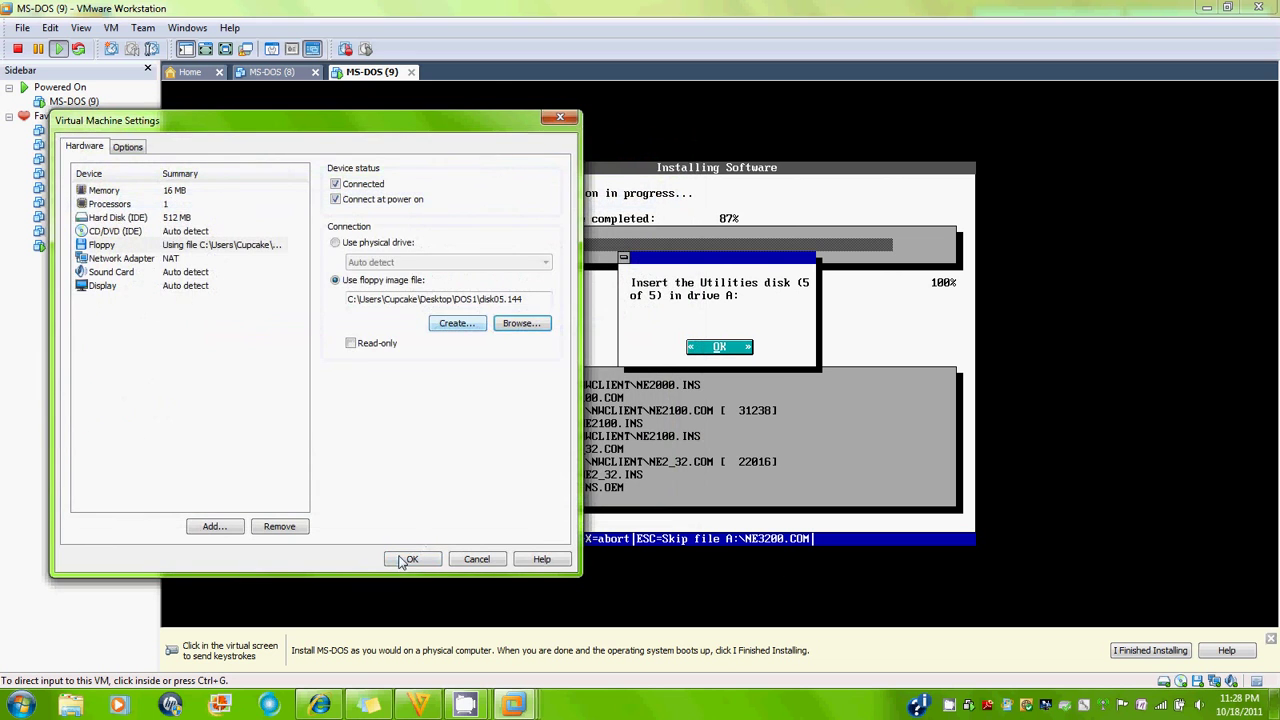
pyautogui.click(405, 562)
pyautogui.click(606, 341)
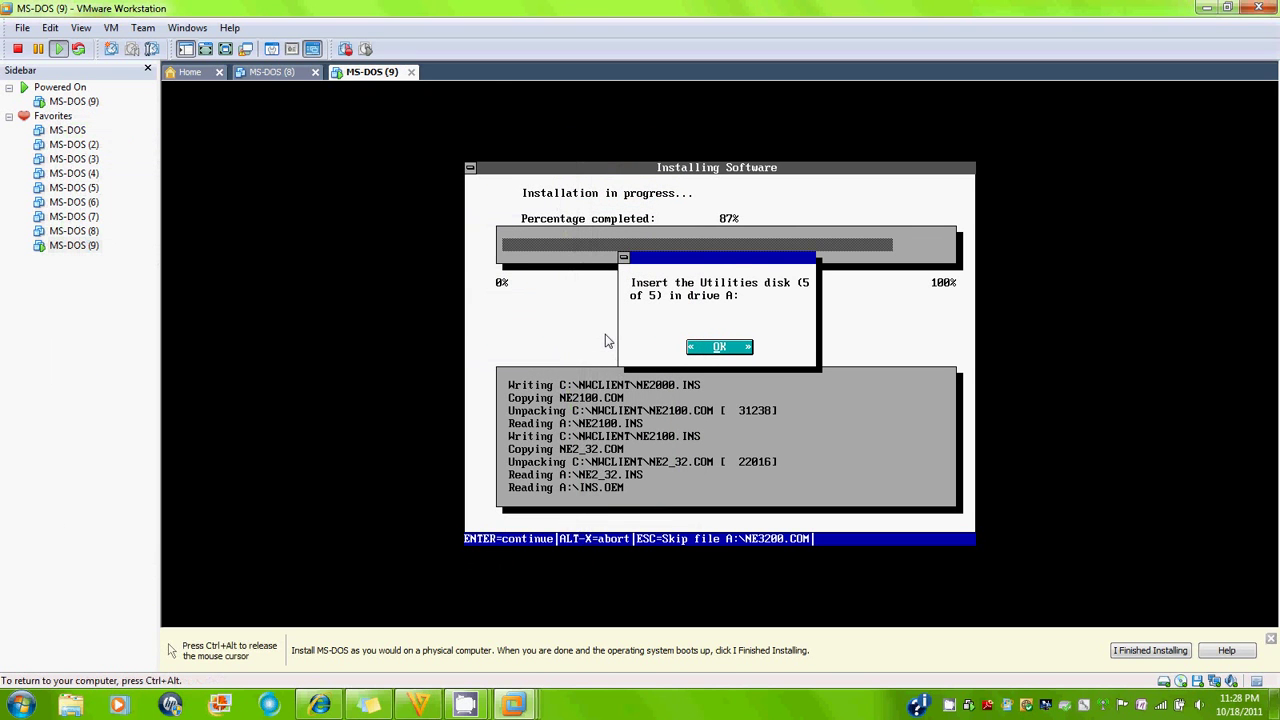
pyautogui.press('Return')
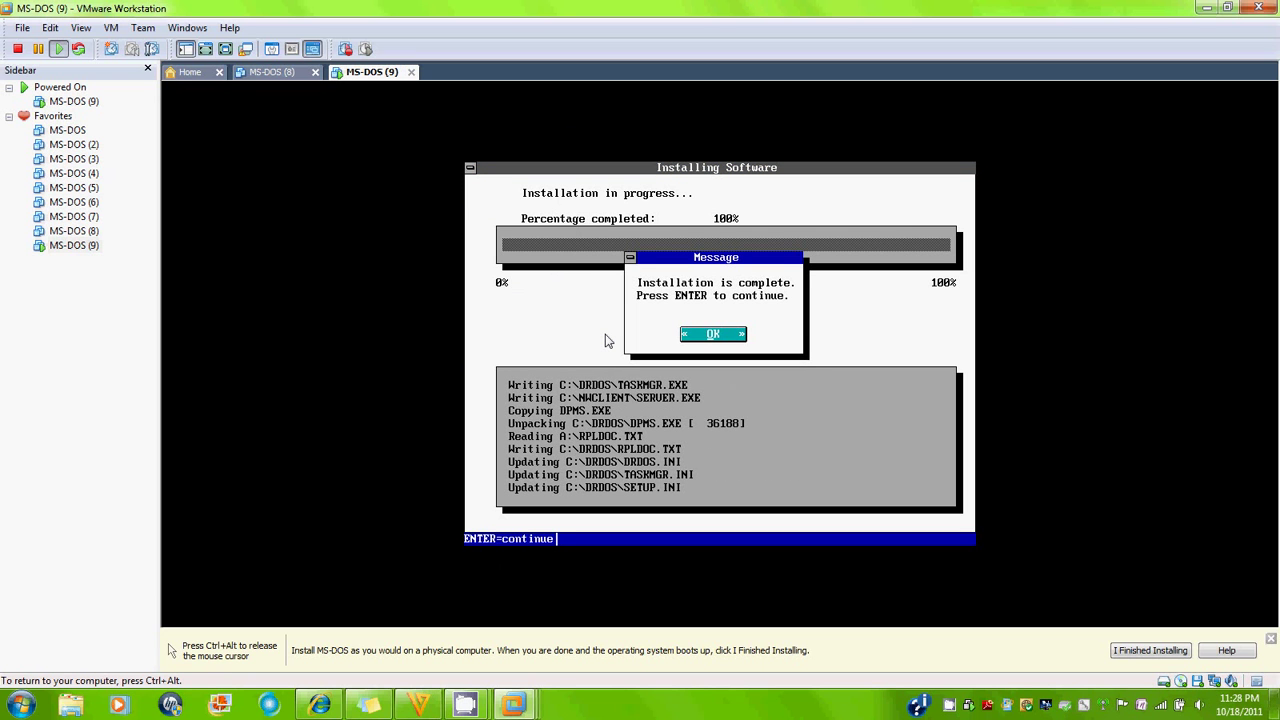
pyautogui.press('Return')
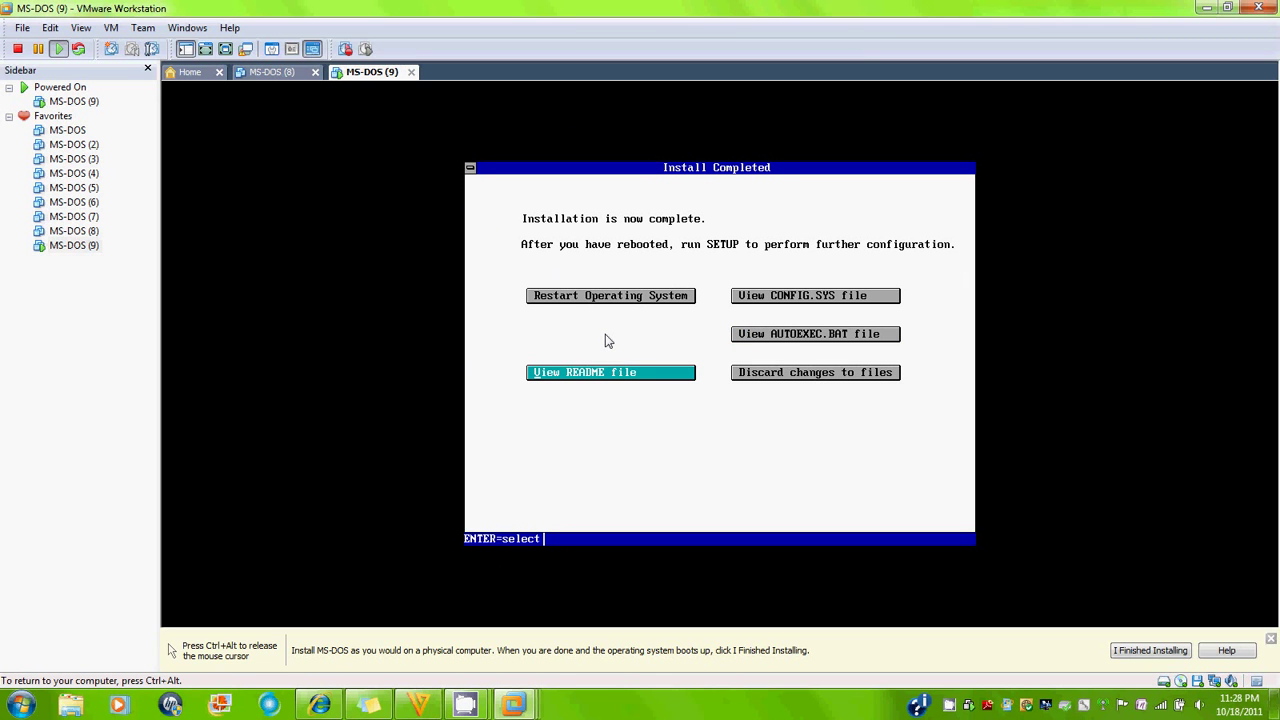
# Change the floppy image of MS-DOS (9) to BOOTDISK from the DOS1 folder
pyautogui.hotkey('ctrl', 'alt')
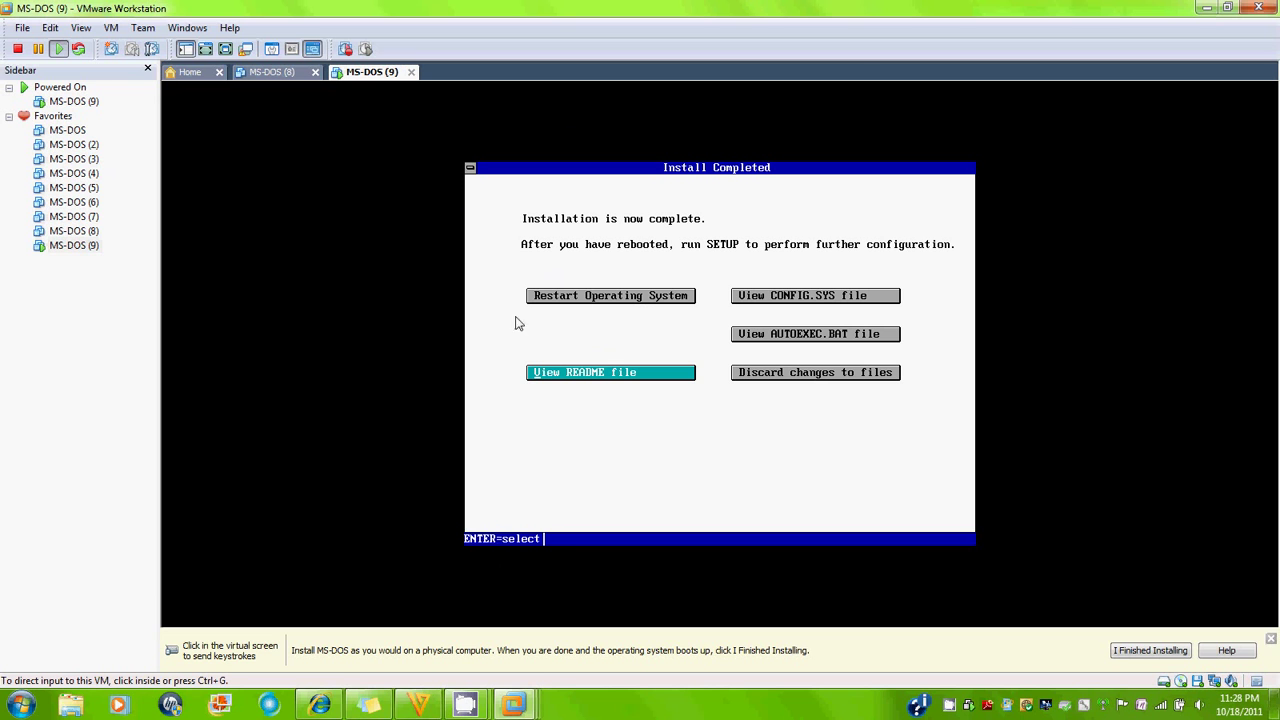
pyautogui.rightClick(86, 247)
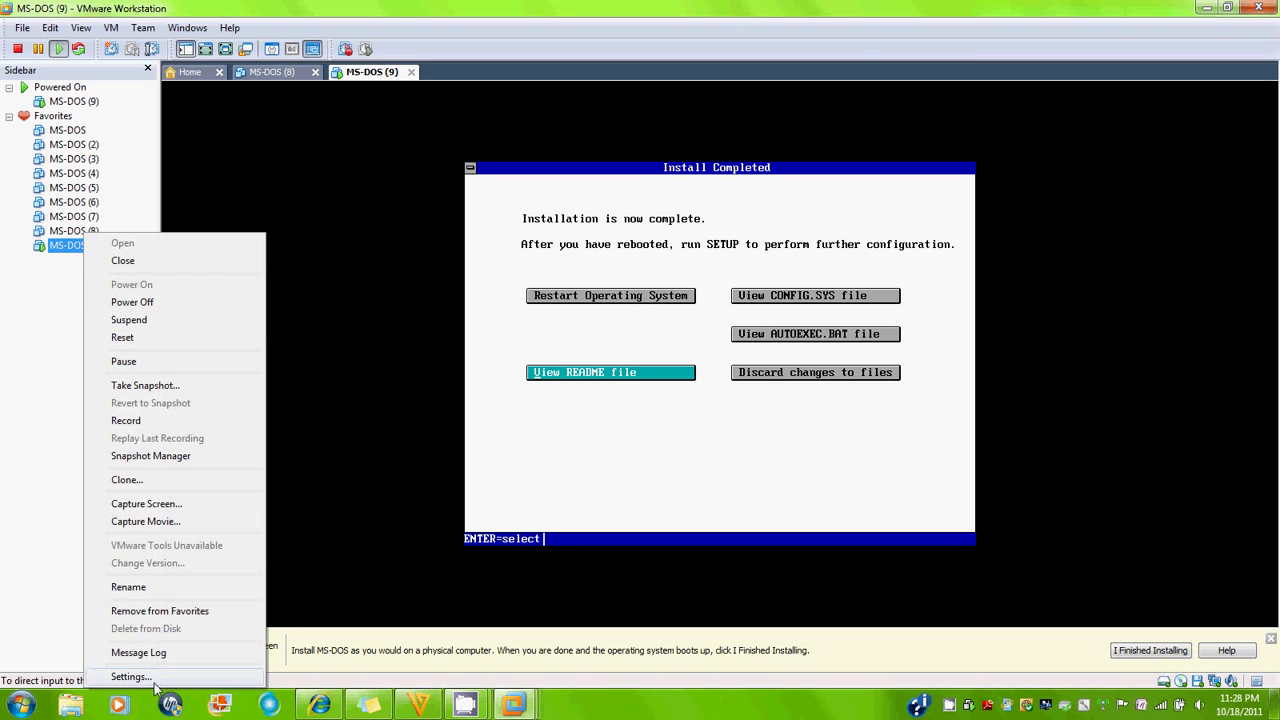
pyautogui.click(155, 678)
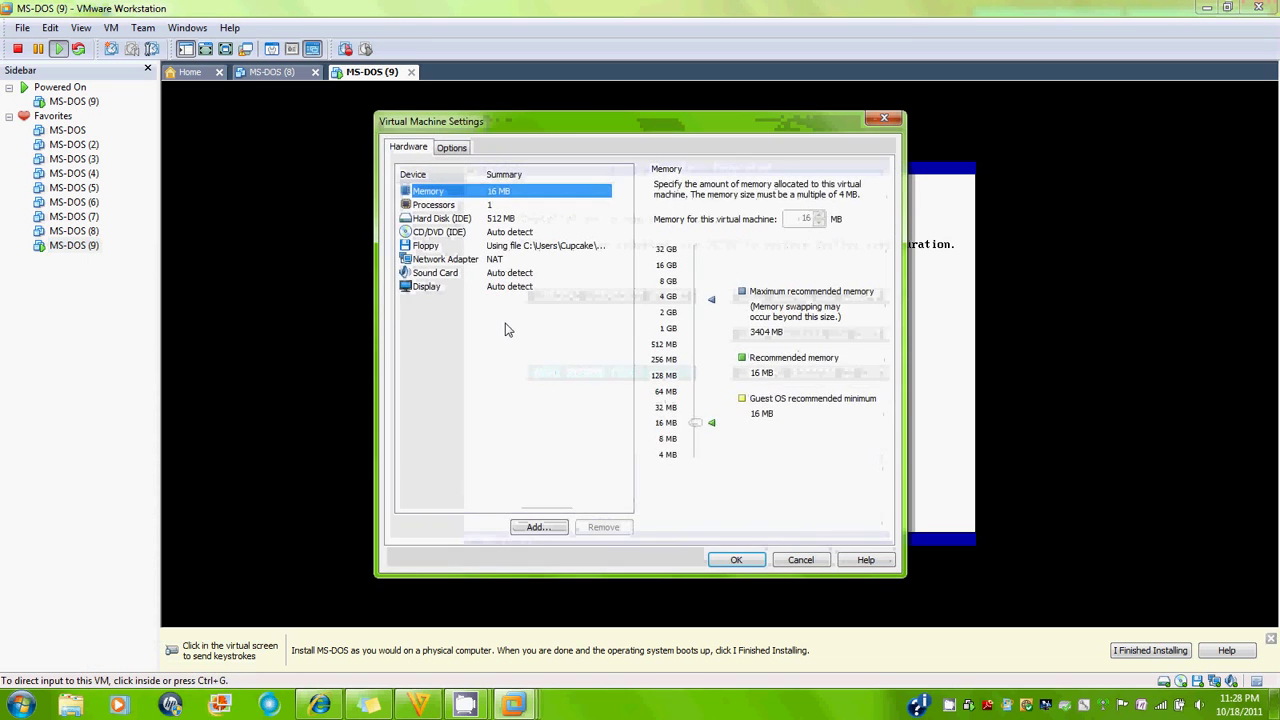
pyautogui.click(494, 249)
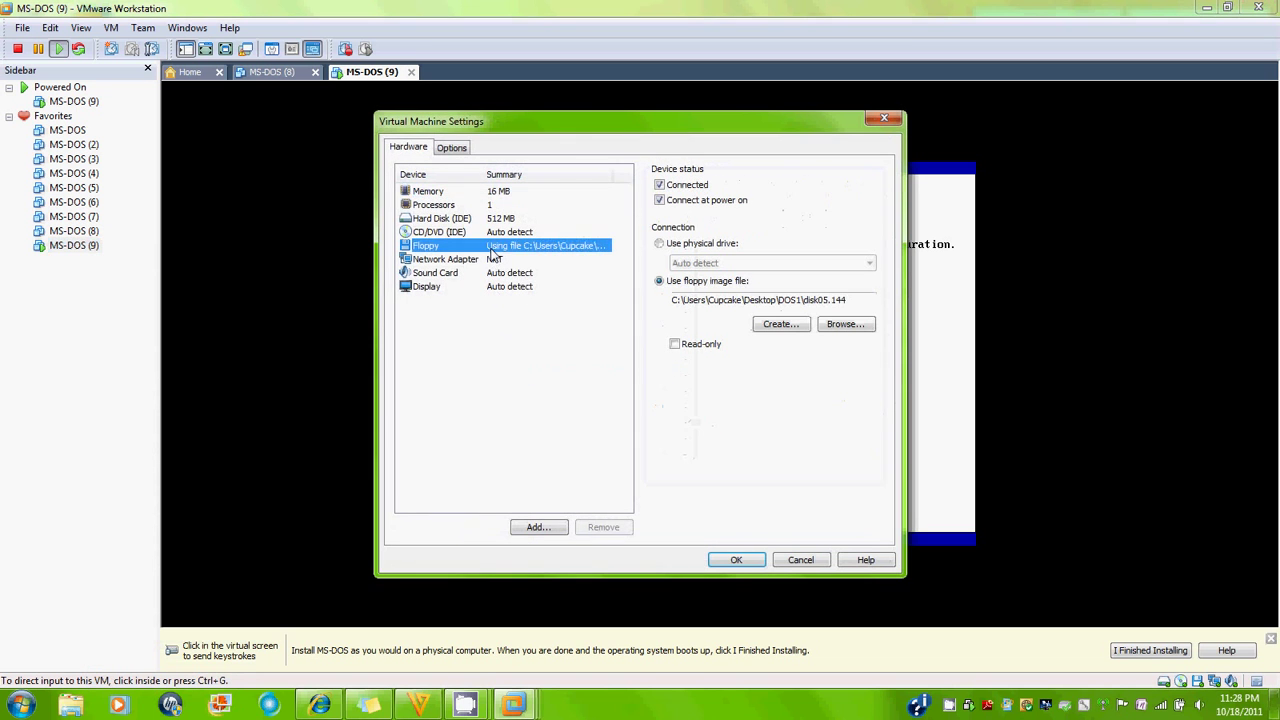
pyautogui.click(845, 325)
pyautogui.click(678, 256)
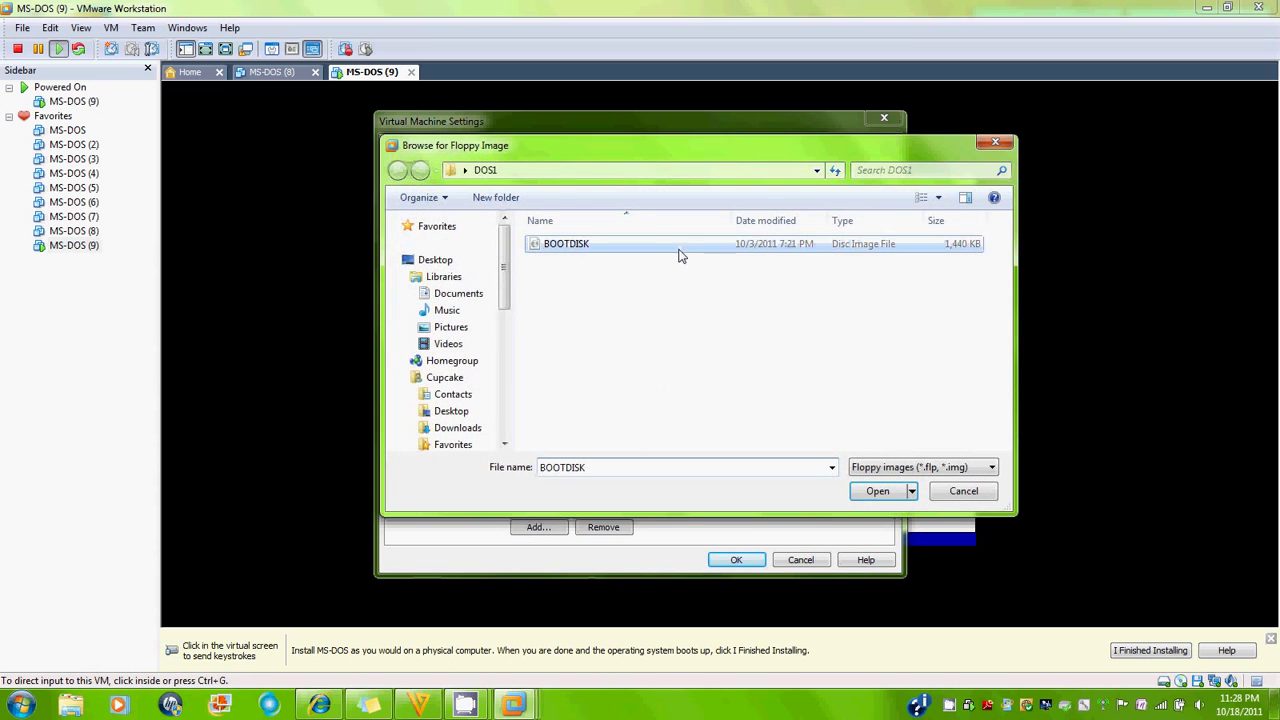
pyautogui.doubleClick(678, 256)
pyautogui.click(745, 561)
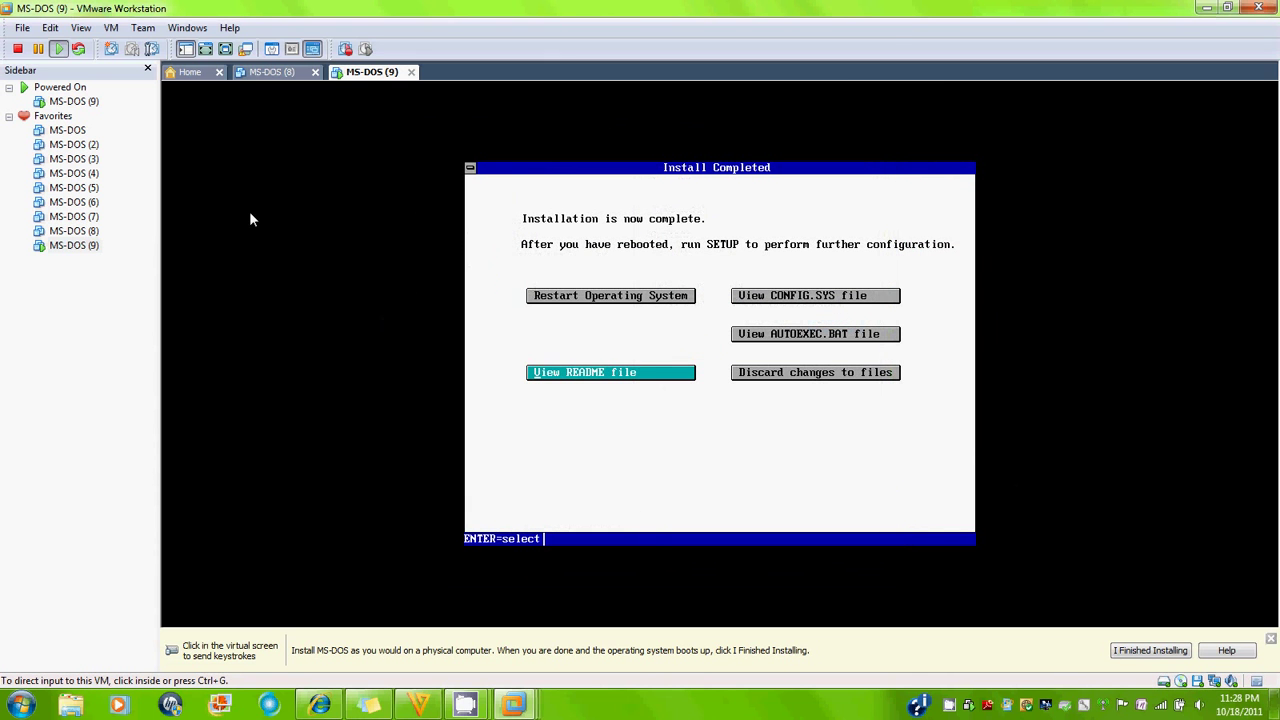
# Reset the MS-DOS (9) virtual machine and start it from the boot disk with CD-ROM support
pyautogui.click(79, 50)
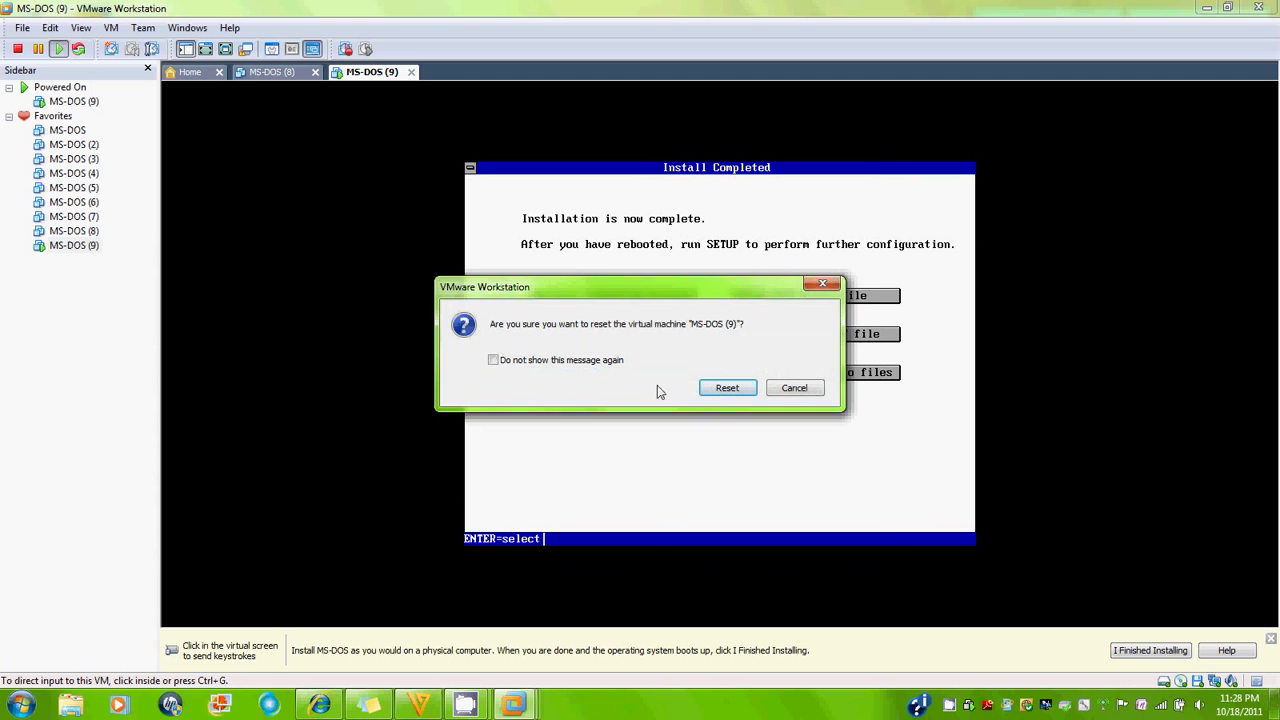
pyautogui.click(710, 392)
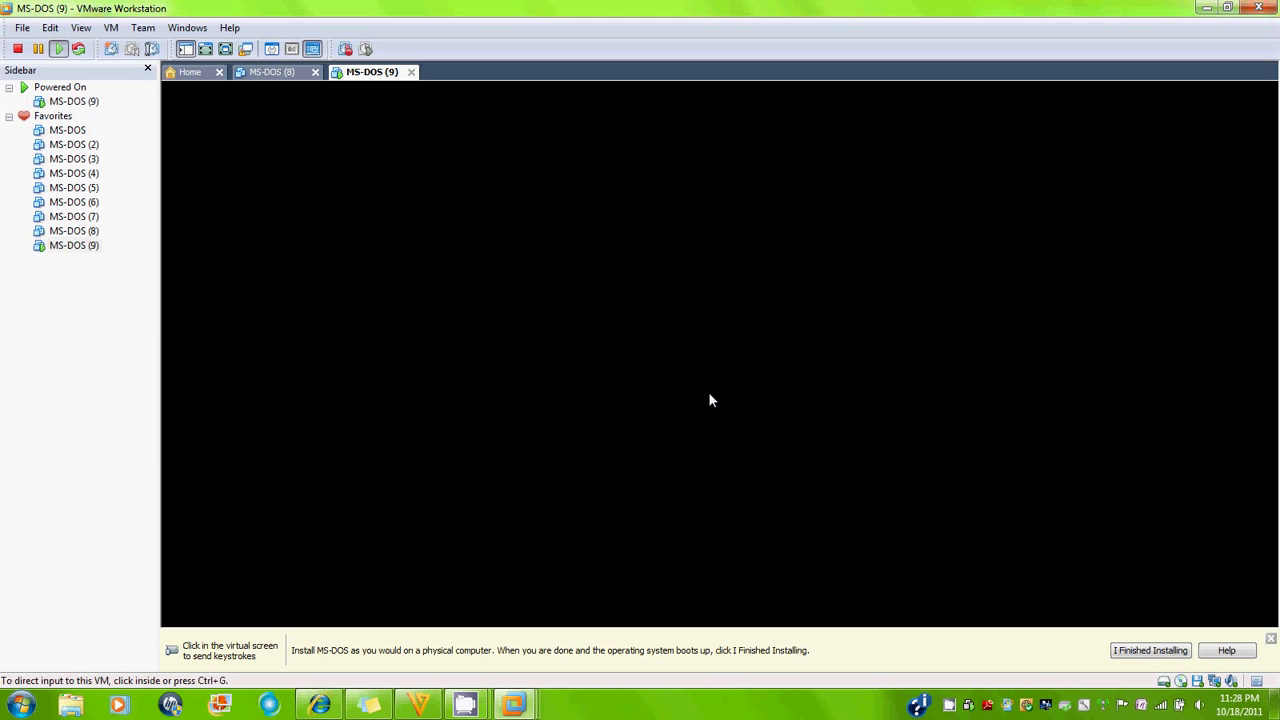
pyautogui.press('Return')
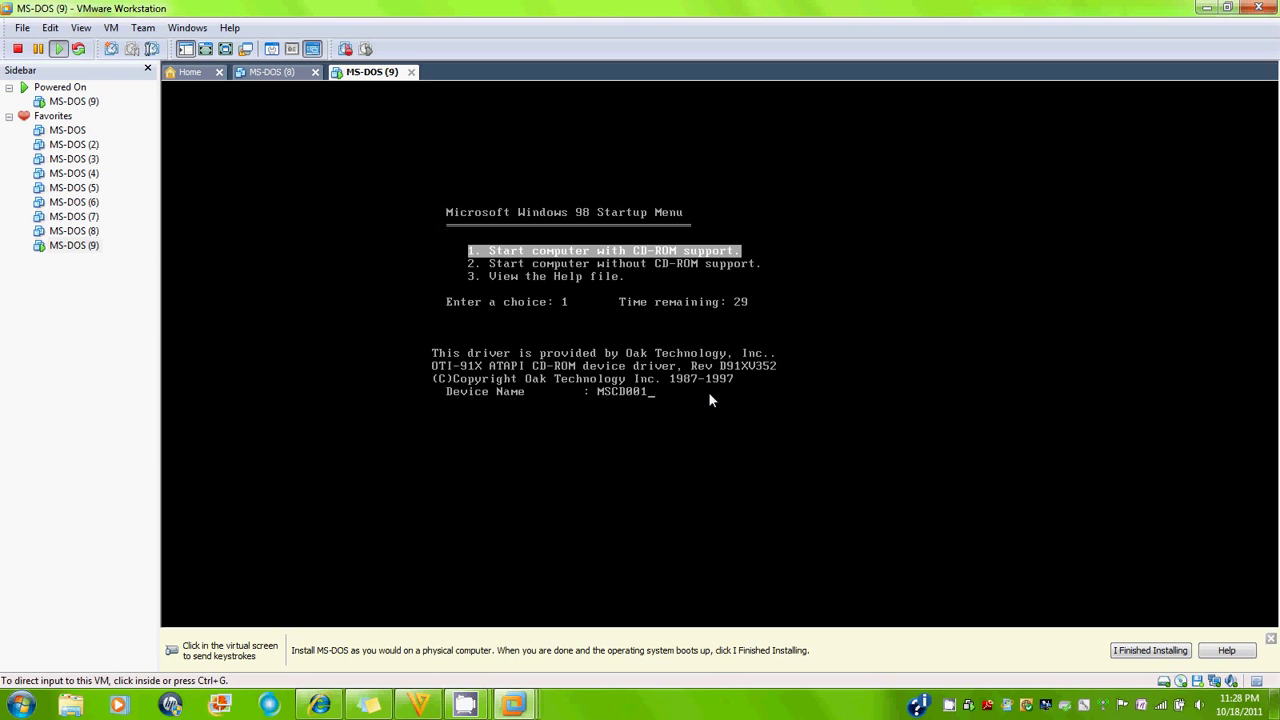
# Change to drive C: in the virtual machine and open config.sys for editing
pyautogui.click(709, 396)
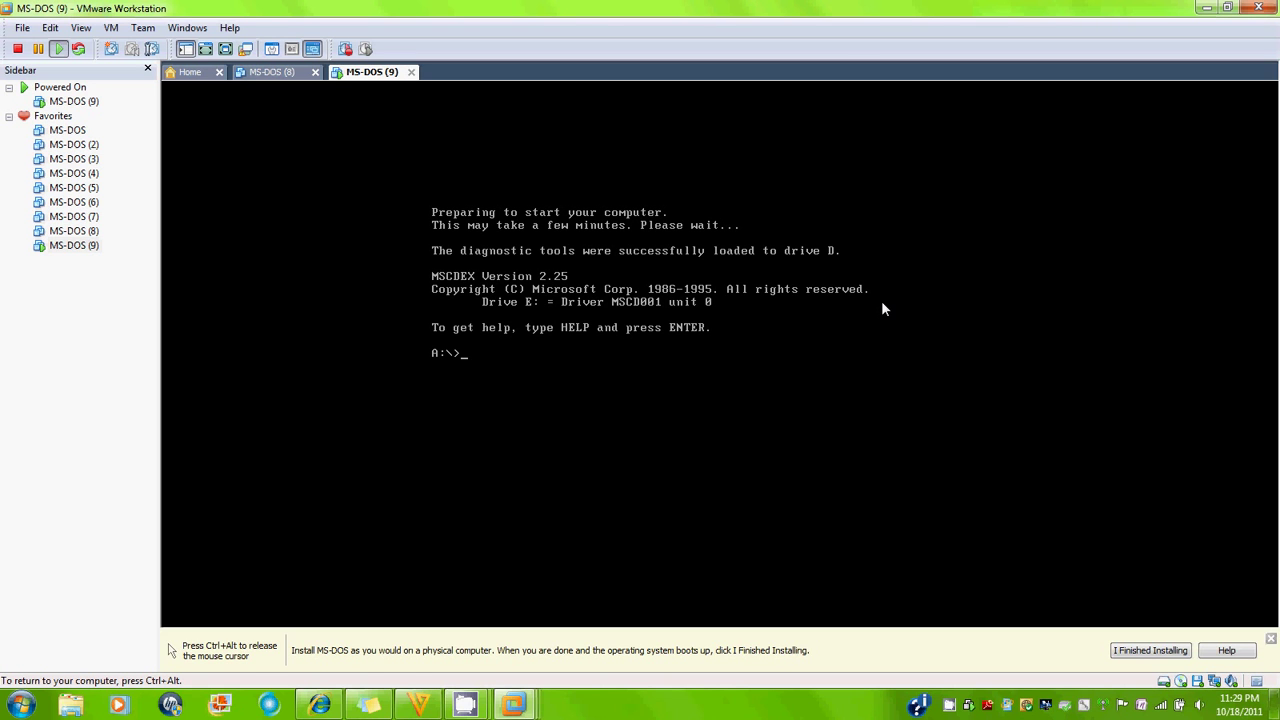
pyautogui.write('C:')
pyautogui.write('edit config.sys')
pyautogui.press('Return')
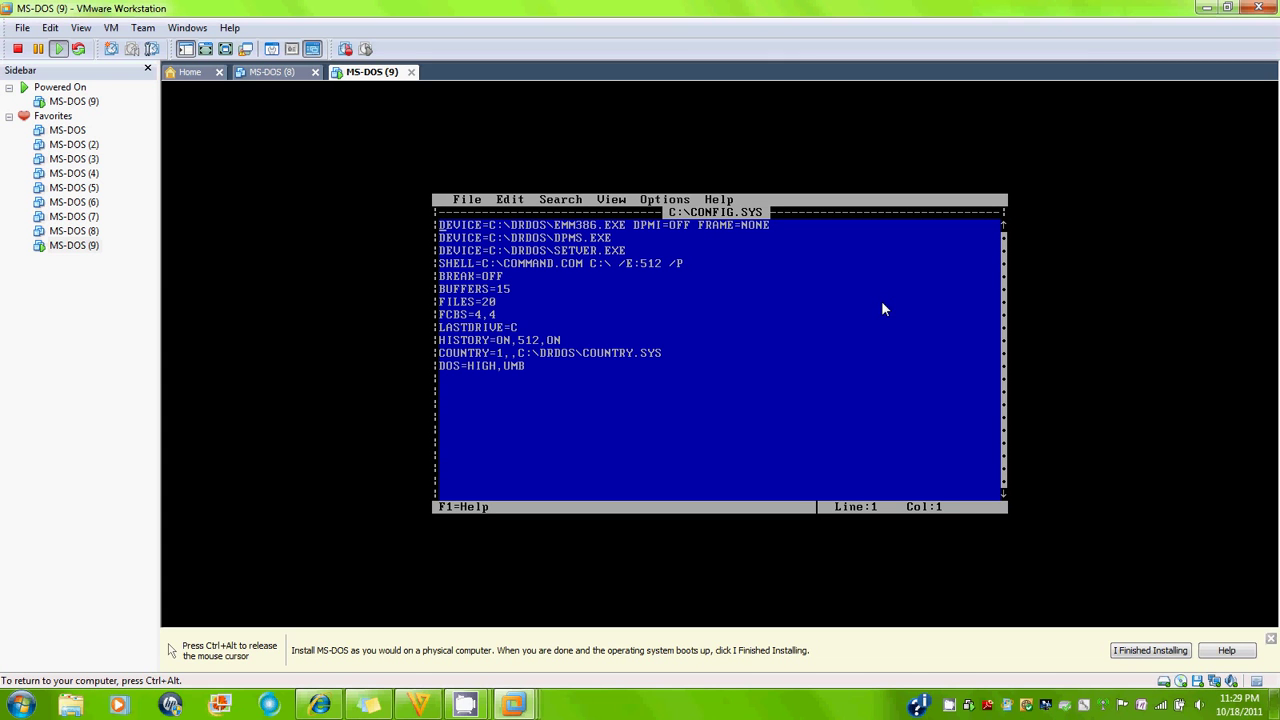
# Append EXCLUDE=E000-EFFF to the end of the EMM386.EXE device line in CONFIG.SYS
pyautogui.press('Right')
pyautogui.press('Right')
pyautogui.press('Right')
pyautogui.press('Right')
pyautogui.press('Right')
pyautogui.press('Right')
pyautogui.press('Right')
pyautogui.press('Right')
pyautogui.press('Right')
pyautogui.press('Right')
pyautogui.press('Right')
pyautogui.press('Right')
pyautogui.press('Right')
pyautogui.press('Right')
pyautogui.press('Right')
pyautogui.press('Right')
pyautogui.press('Right')
pyautogui.press('Right')
pyautogui.press('Right')
pyautogui.press('Right')
pyautogui.press('Right')
pyautogui.press('Right')
pyautogui.press('Right')
pyautogui.press('Right')
pyautogui.press('Right')
pyautogui.press('Right')
pyautogui.press('Right')
pyautogui.press('Right')
pyautogui.press('Right')
pyautogui.write('EXCLUDE=E000-EFFF')
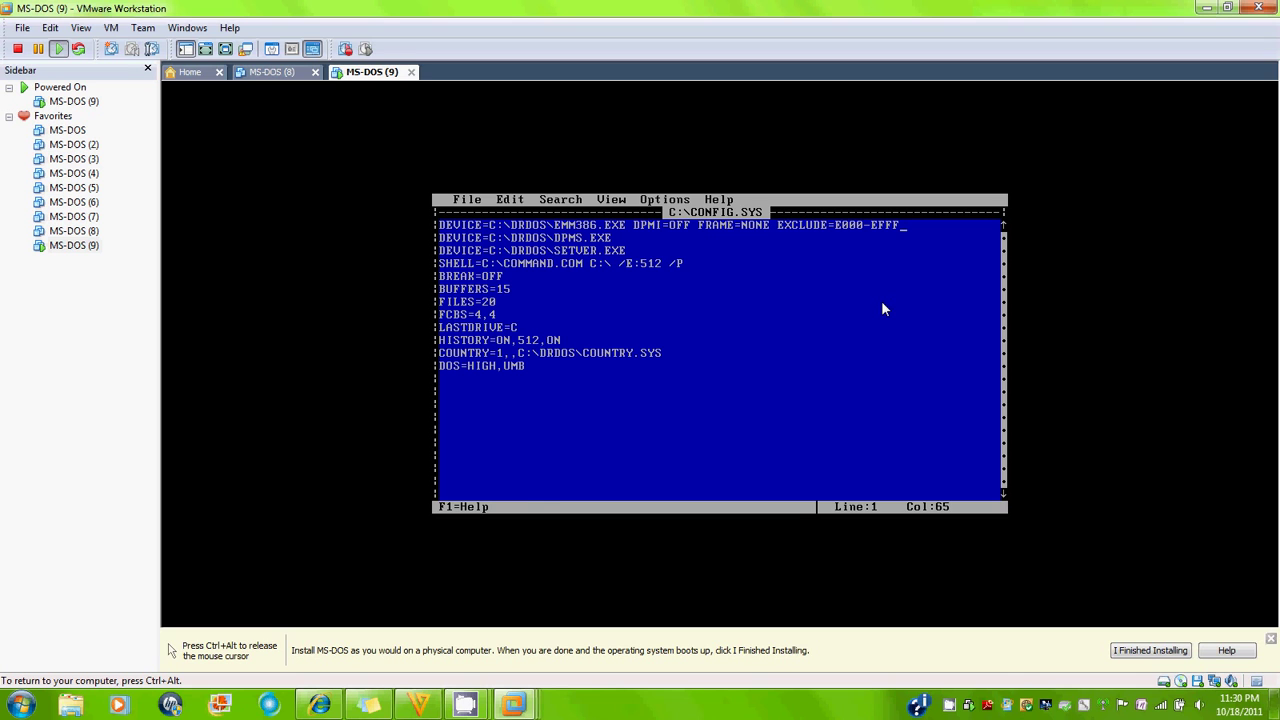
# Save CONFIG.SYS and exit the editor to the DOS prompt
pyautogui.hotkey('alt', 'f')
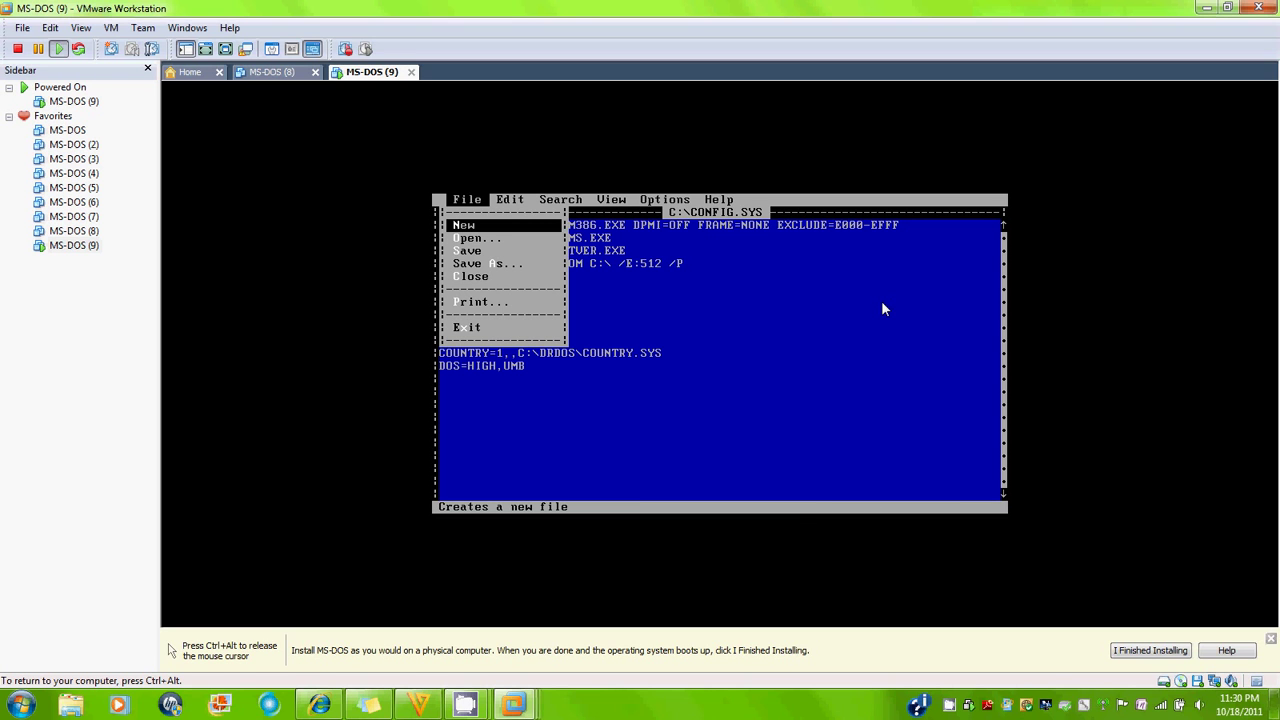
pyautogui.press('Down')
pyautogui.press('Down')
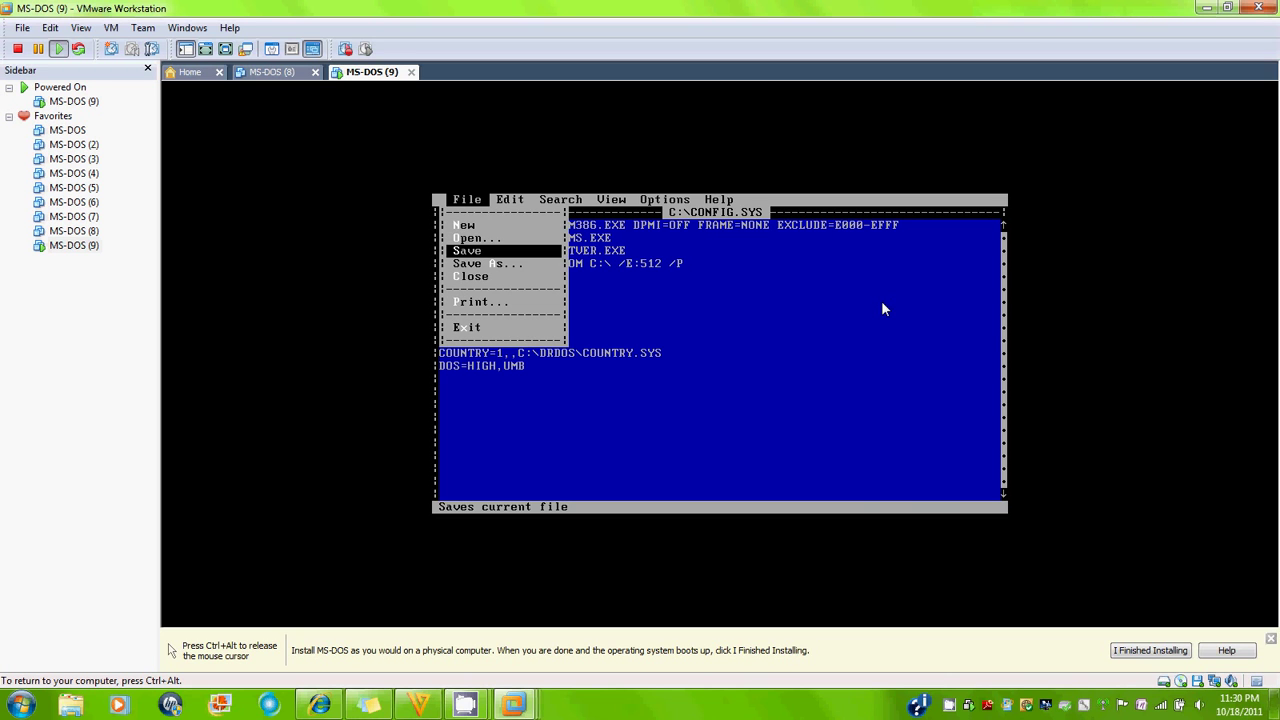
pyautogui.press('Return')
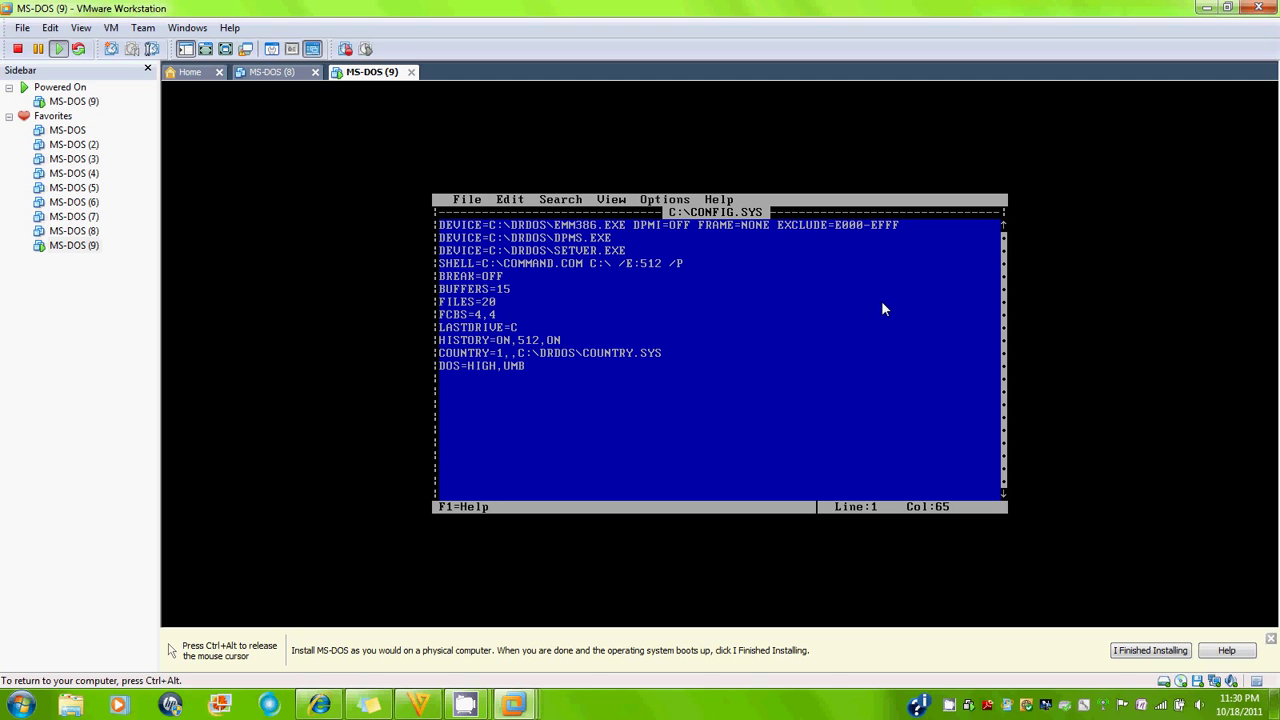
pyautogui.hotkey('alt', 'f')
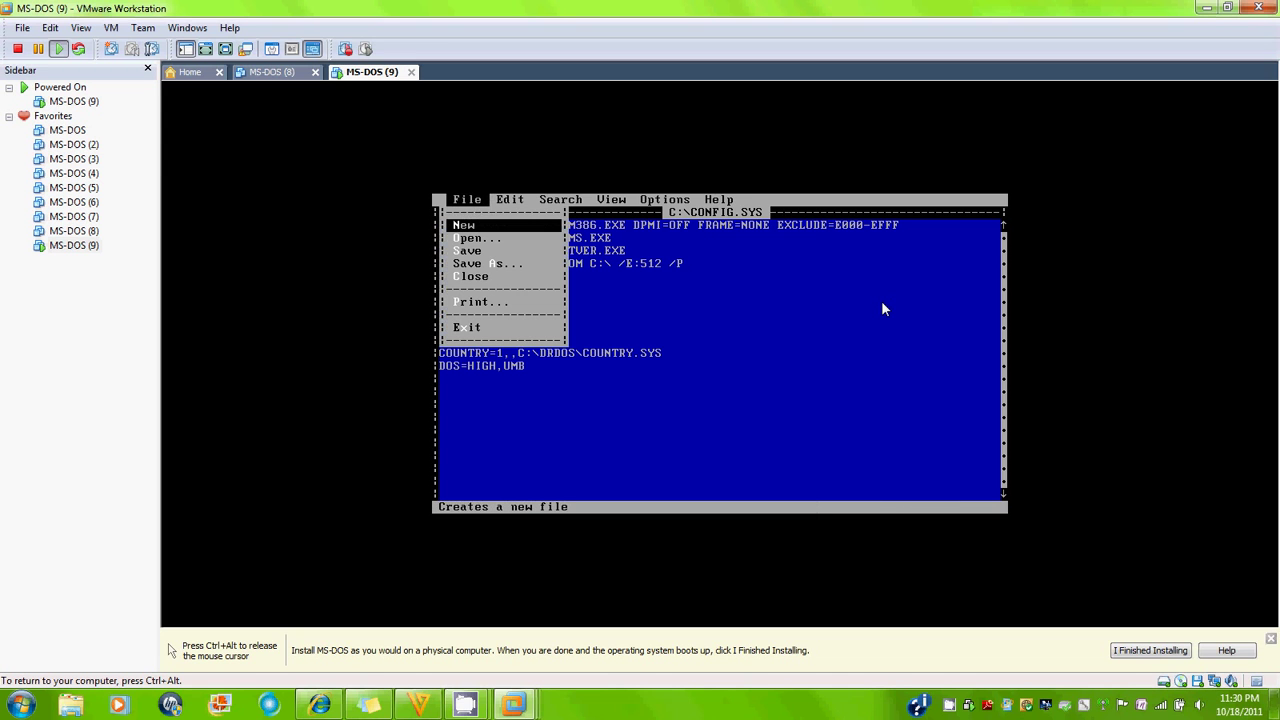
pyautogui.press('Up')
pyautogui.press('Return')
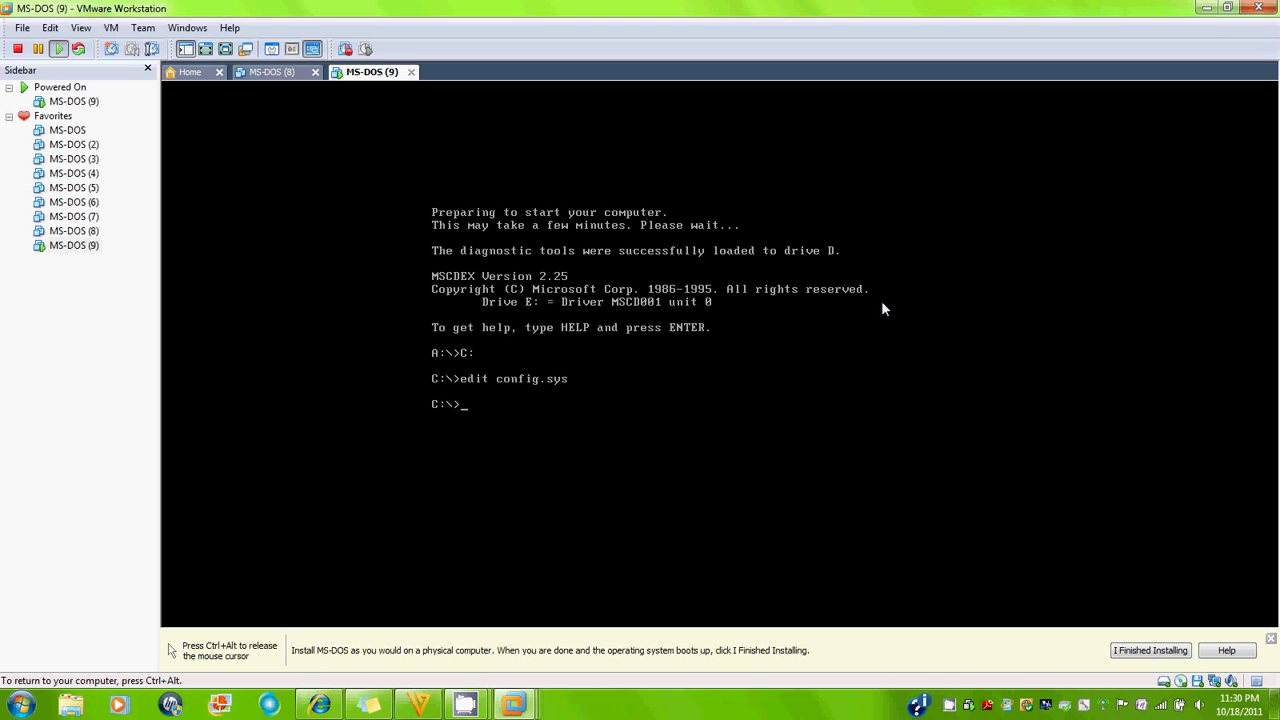
# Disconnect the floppy drive of MS-DOS (9) and disable its connection at power on
pyautogui.hotkey('ctrl', 'alt')
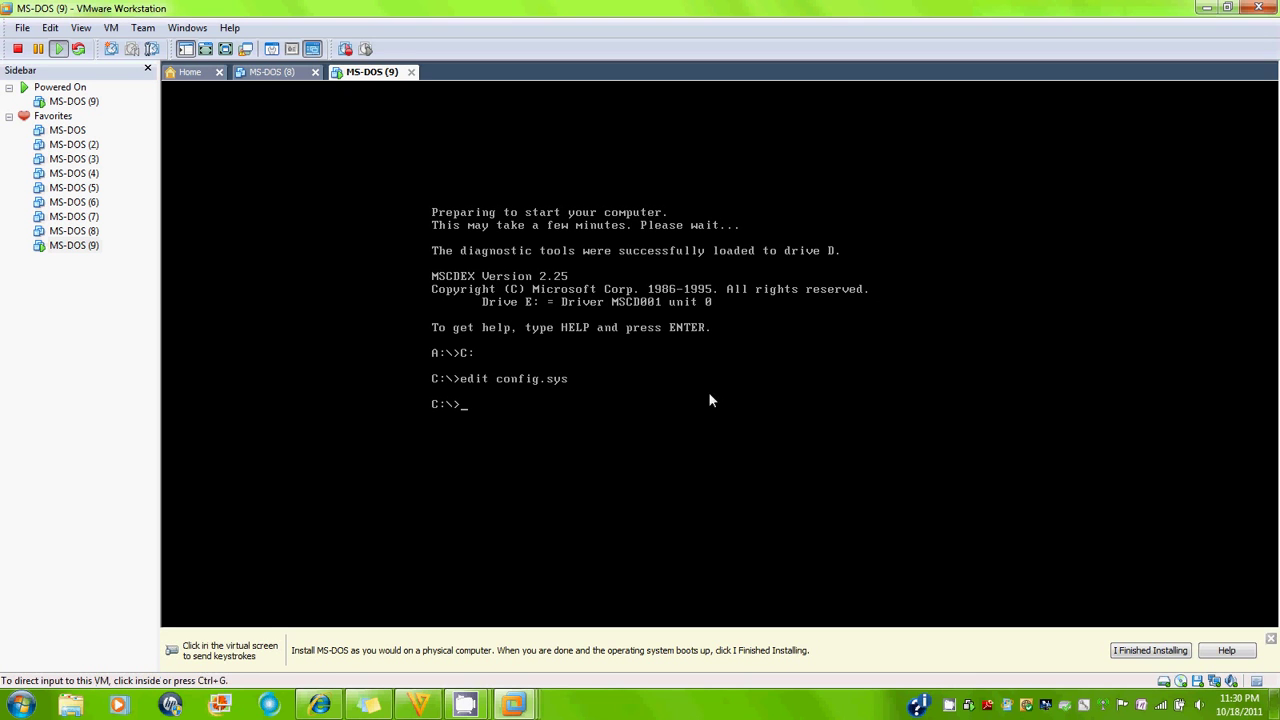
pyautogui.rightClick(83, 255)
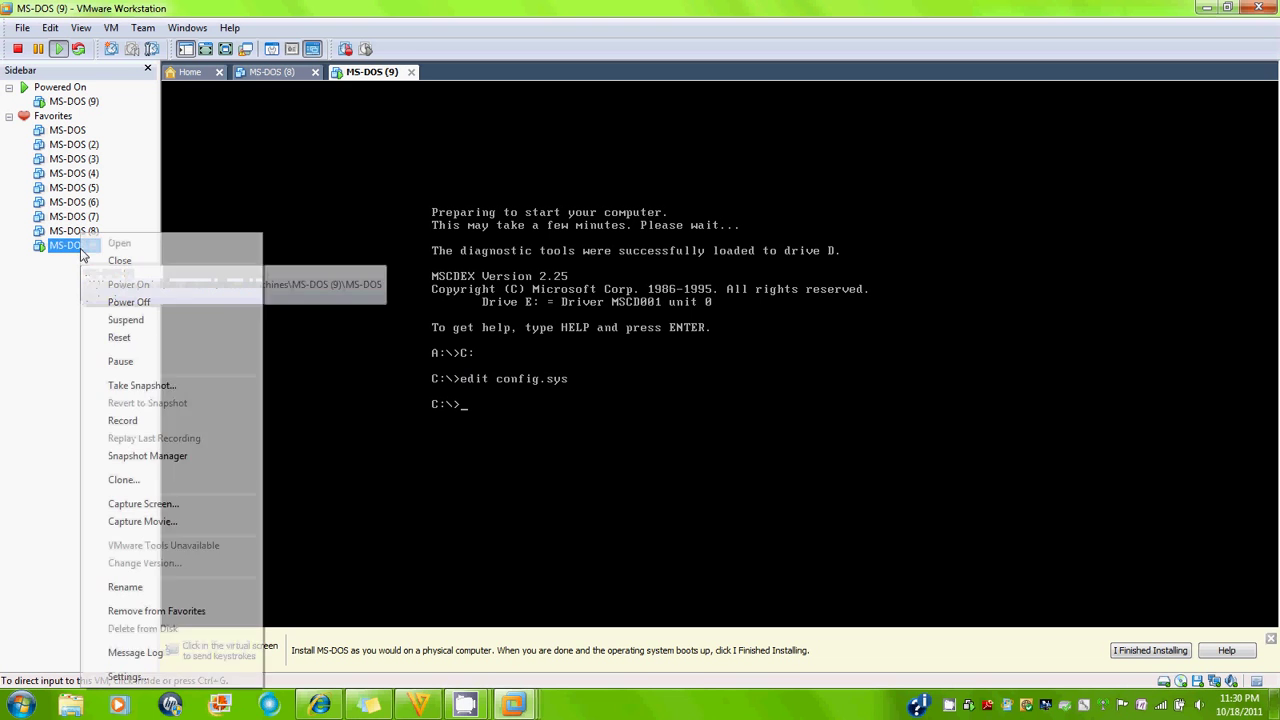
pyautogui.click(187, 680)
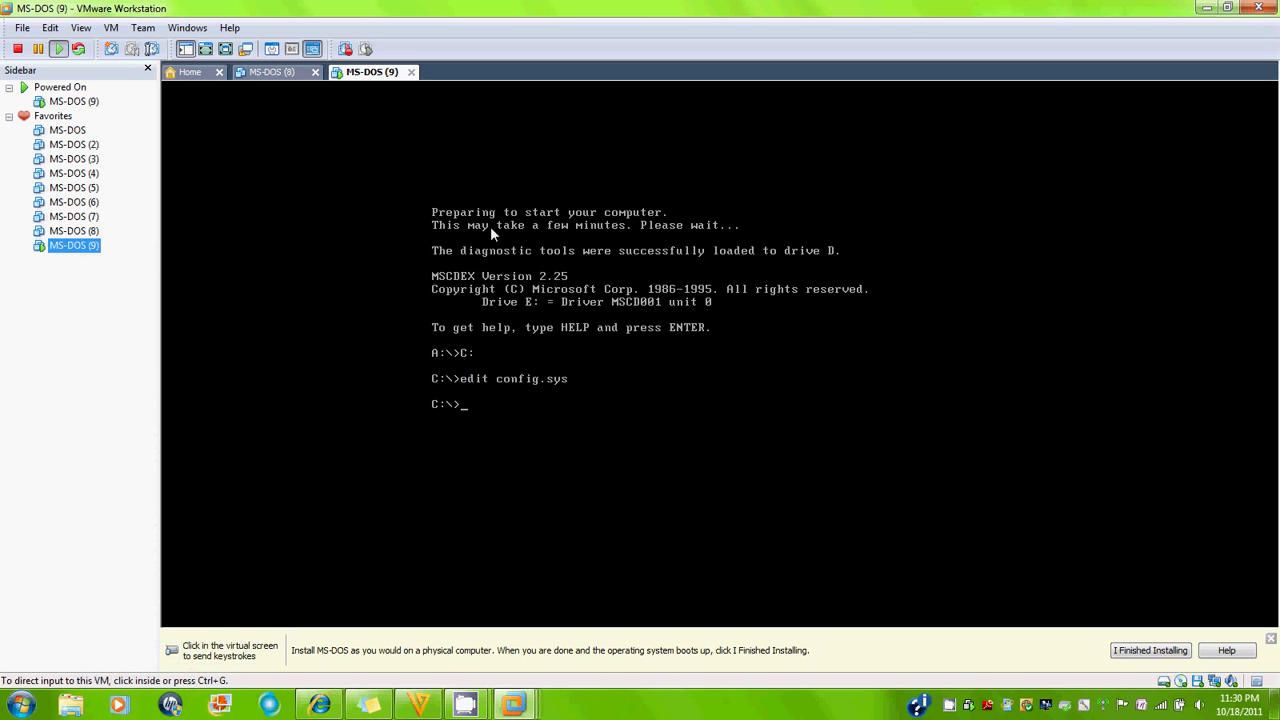
pyautogui.click(447, 248)
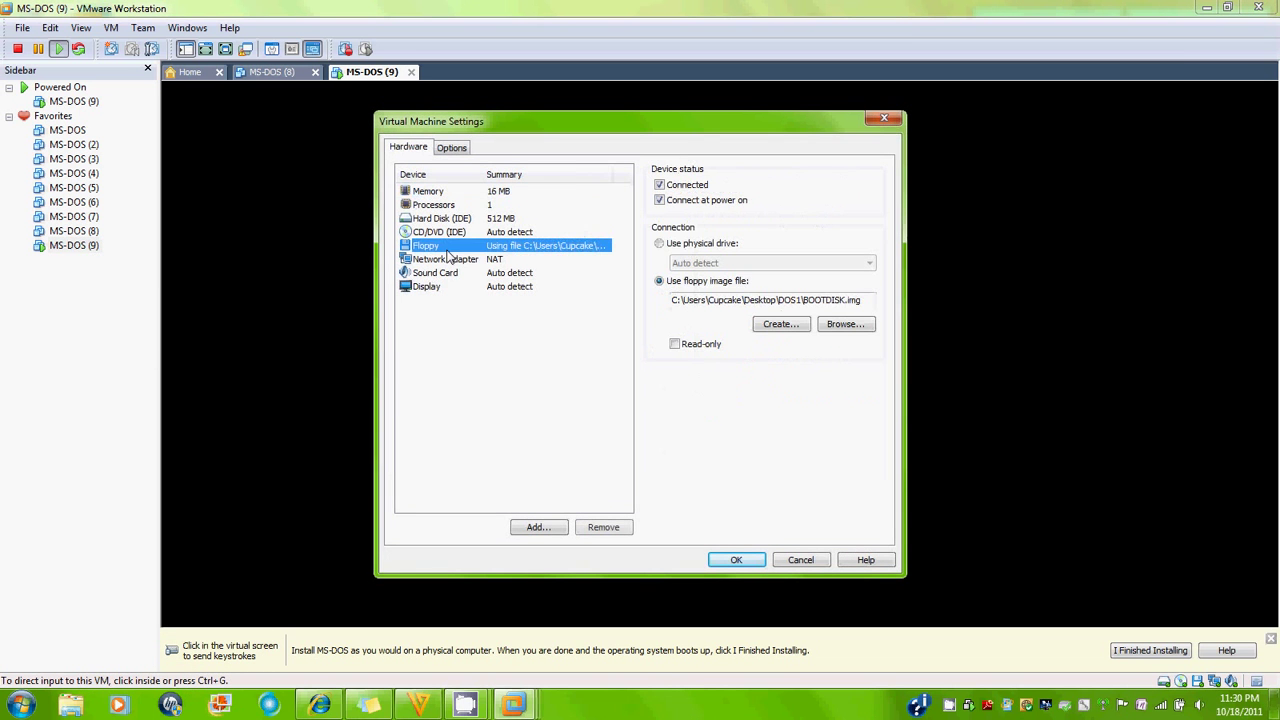
pyautogui.click(660, 200)
pyautogui.click(660, 185)
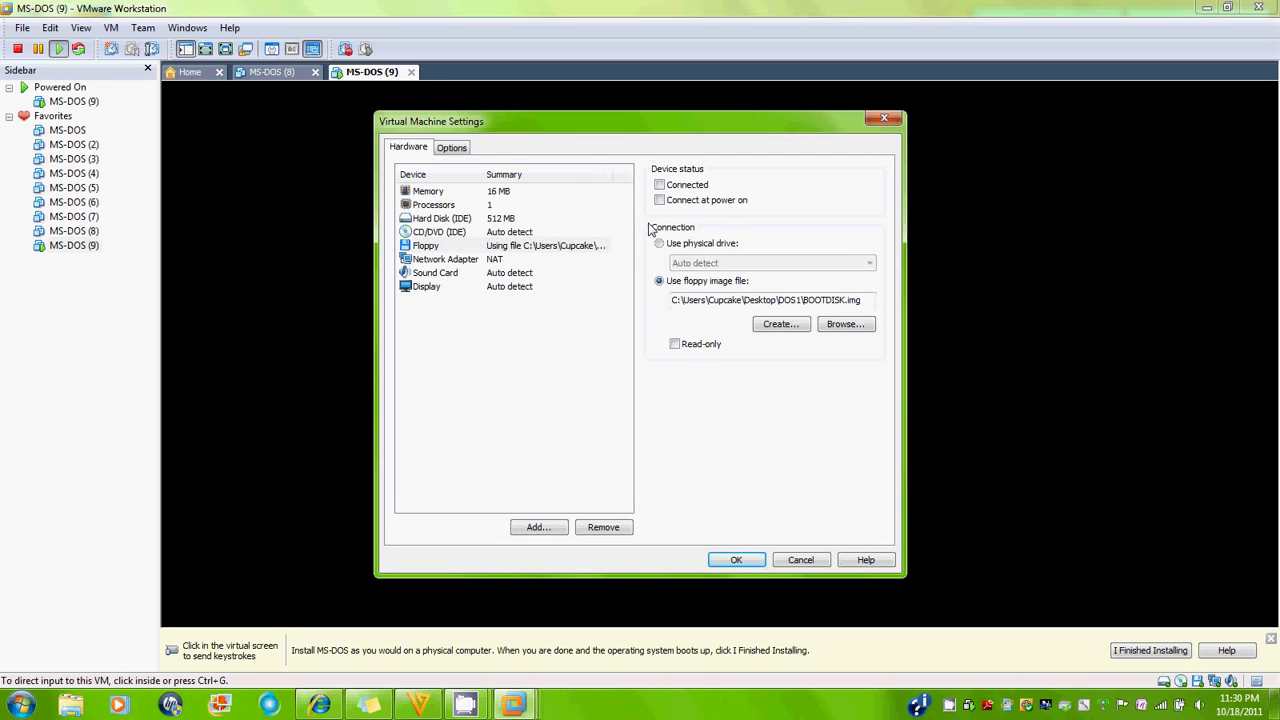
pyautogui.click(762, 563)
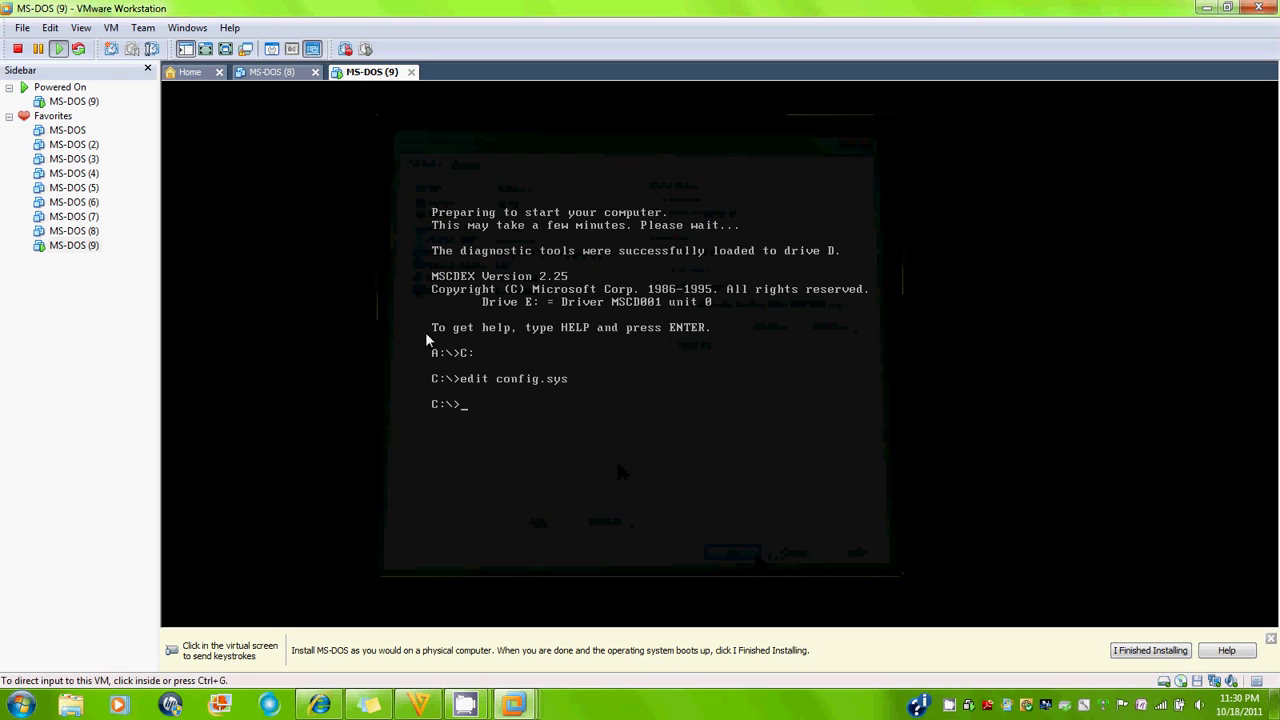
# Reset the MS-DOS (9) virtual machine to boot from its hard disk, and list the root directory of drive C: with dir
pyautogui.click(82, 54)
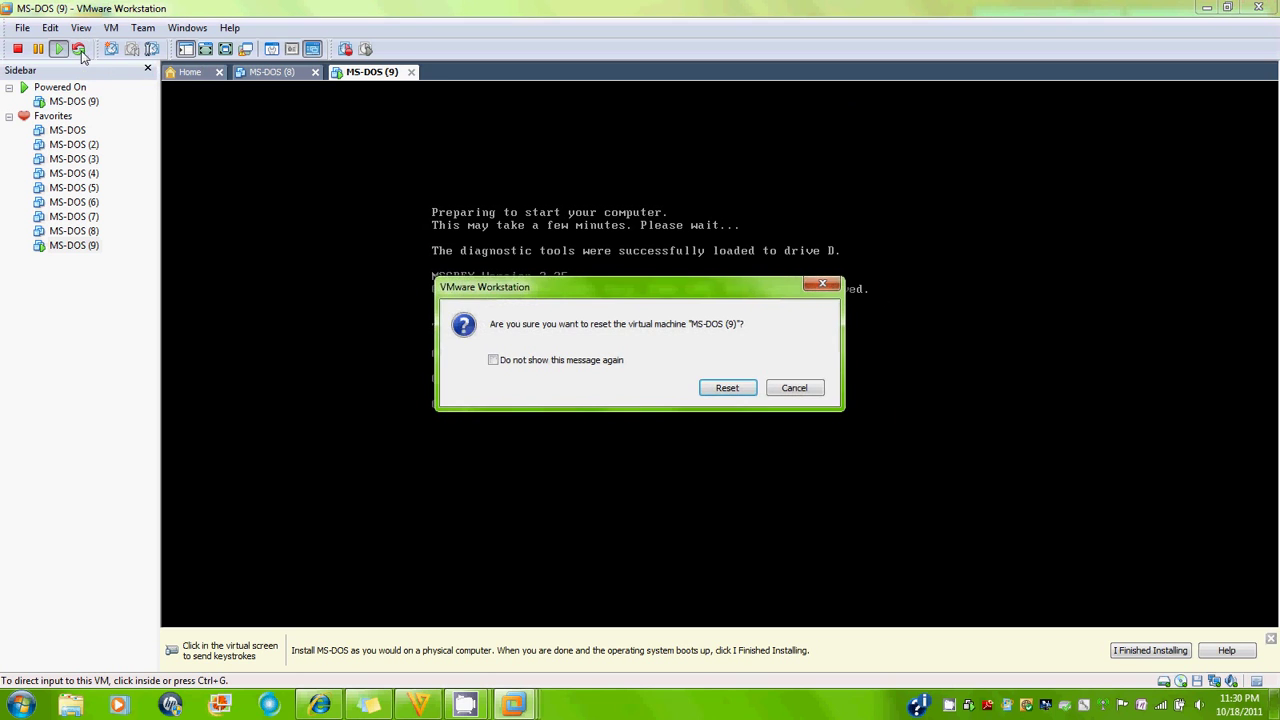
pyautogui.click(717, 390)
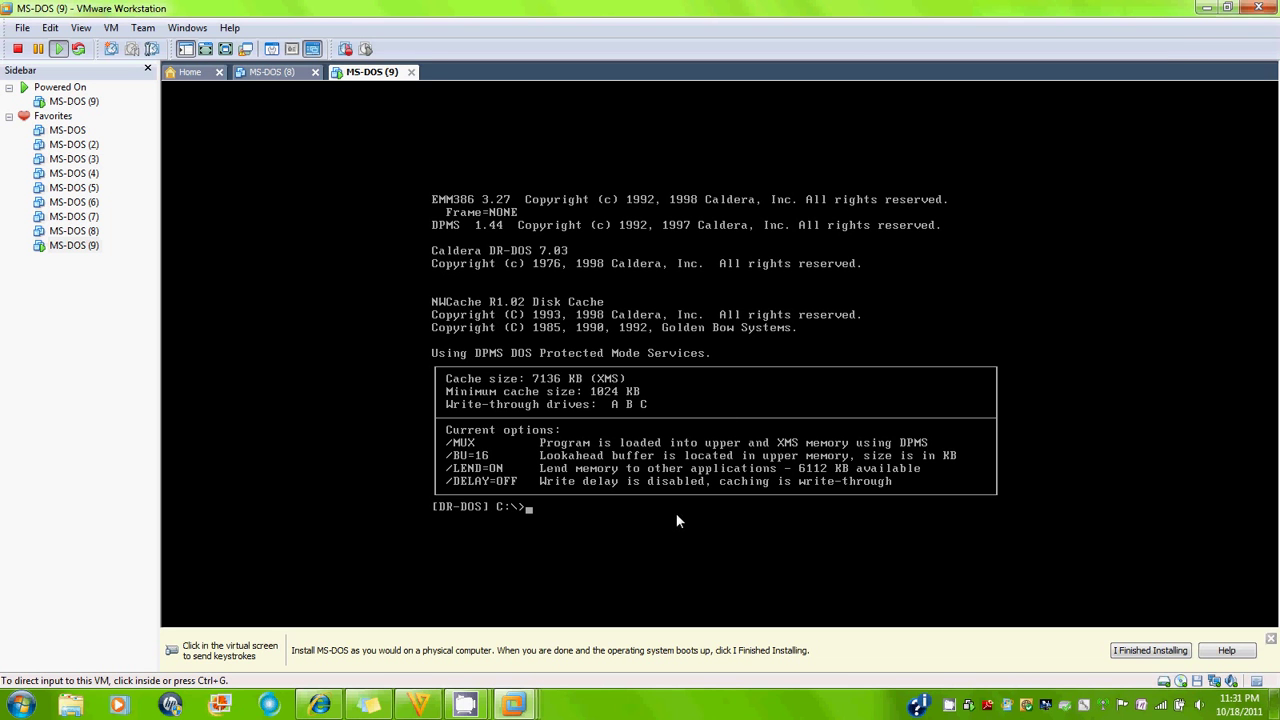
pyautogui.click(562, 480)
pyautogui.write('dir')
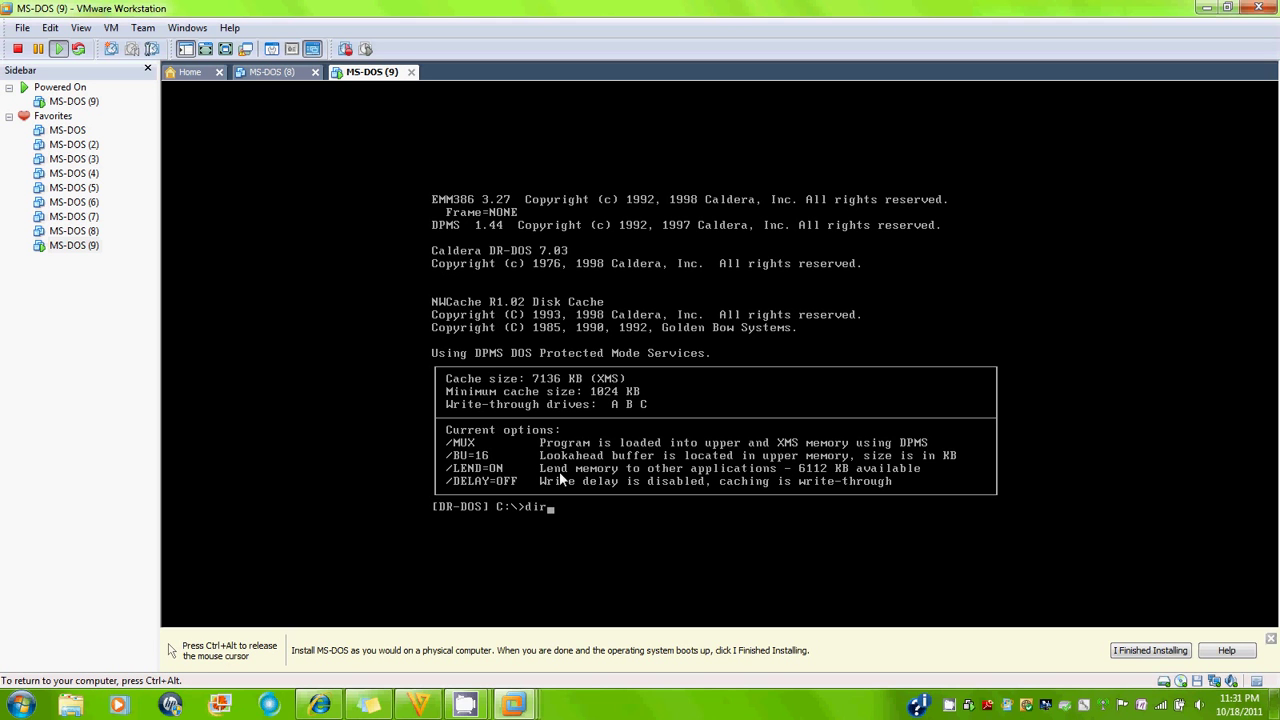
pyautogui.press('Return')
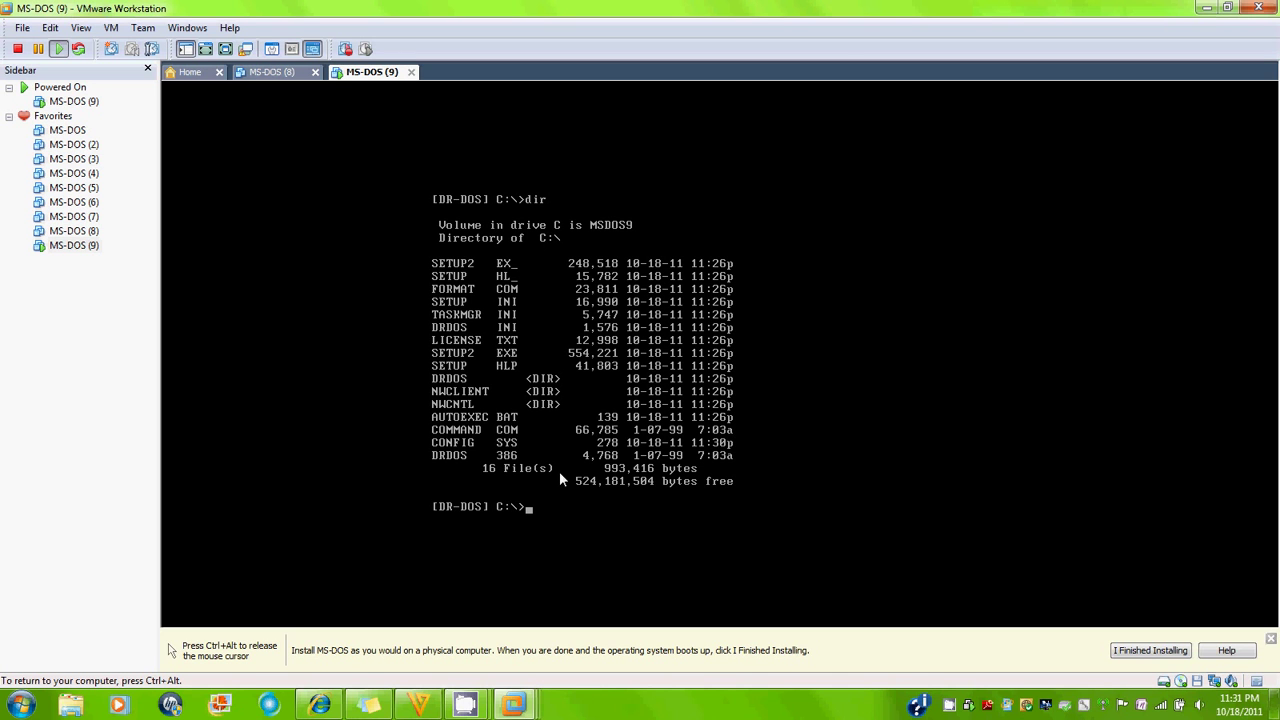
# Release input from the guest and power off the MS-DOS (9) virtual machine
pyautogui.hotkey('ctrl', 'alt')
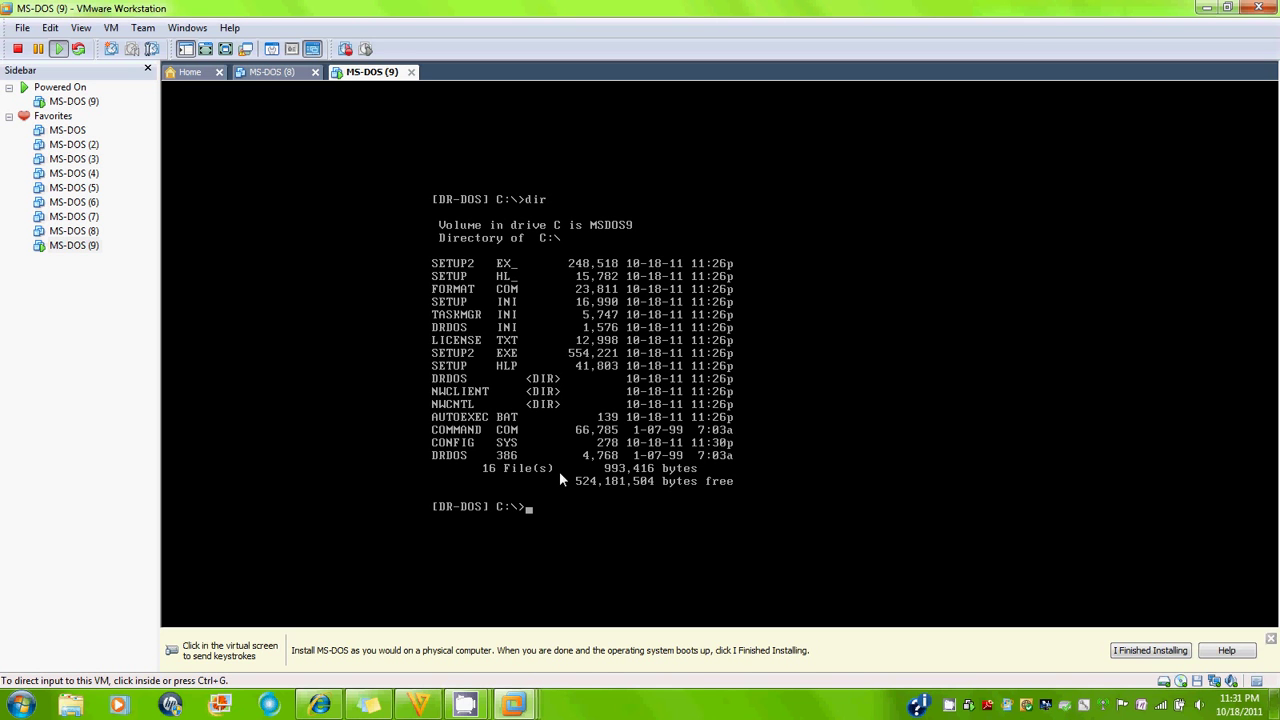
pyautogui.click(18, 50)
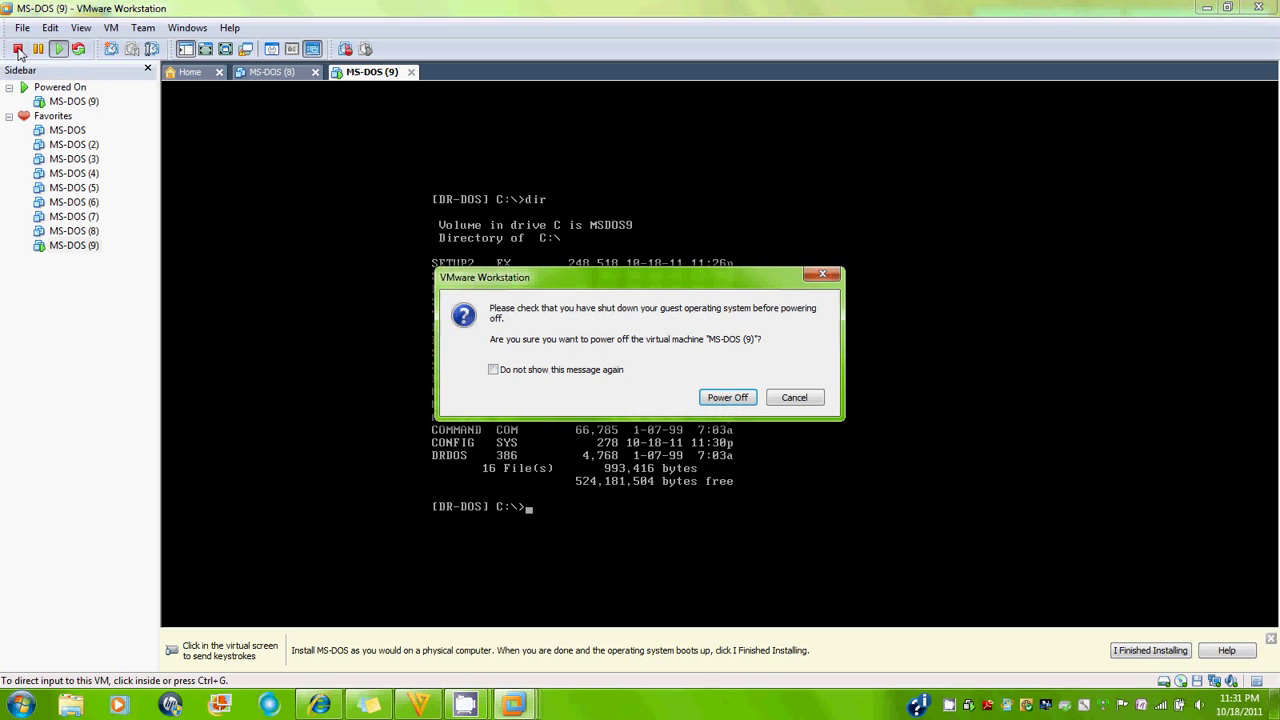
pyautogui.click(727, 398)
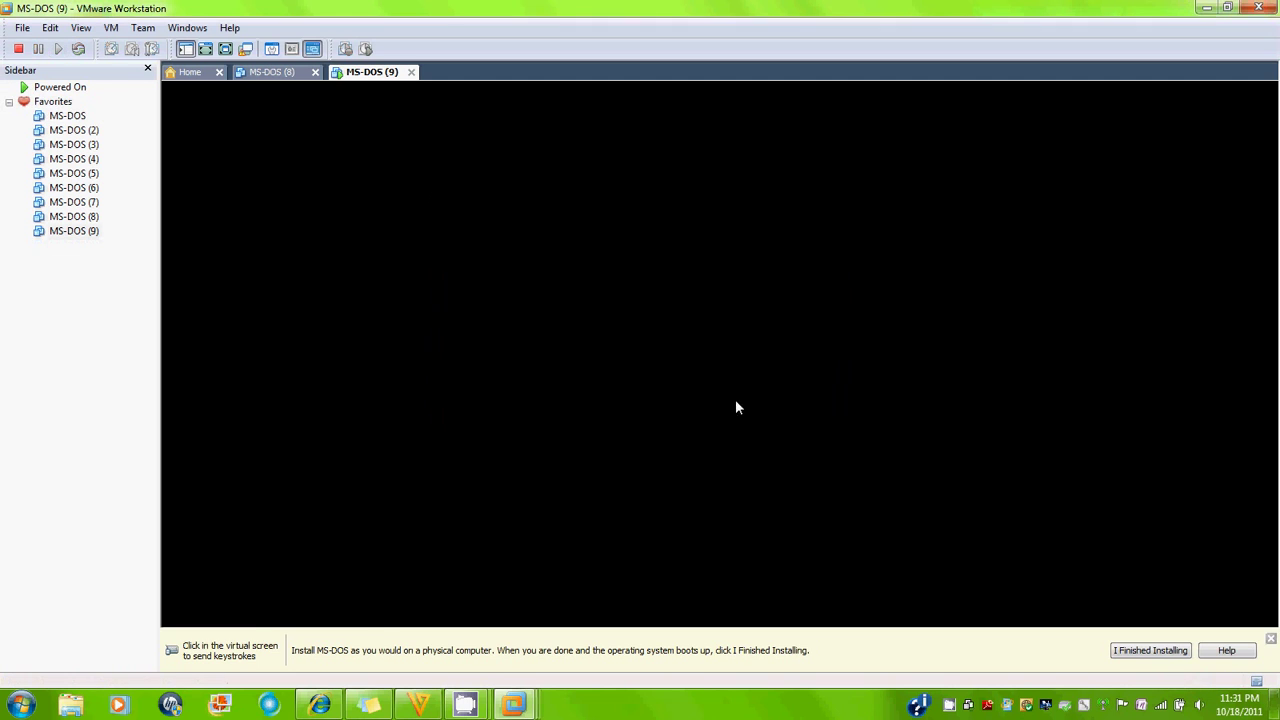